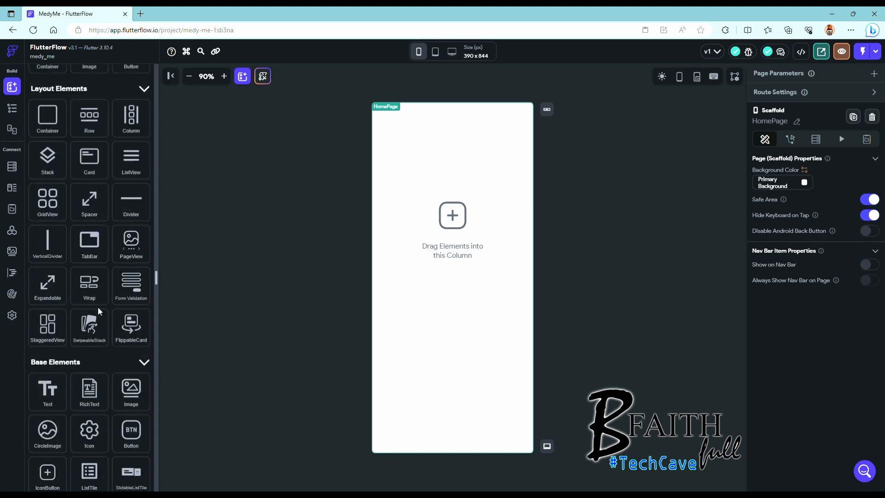
Step: Add a Stack to the HomePage column and put three Container widgets inside it
left_click_drag(47, 166, 480, 226)
left_click(12, 109)
left_click(133, 284)
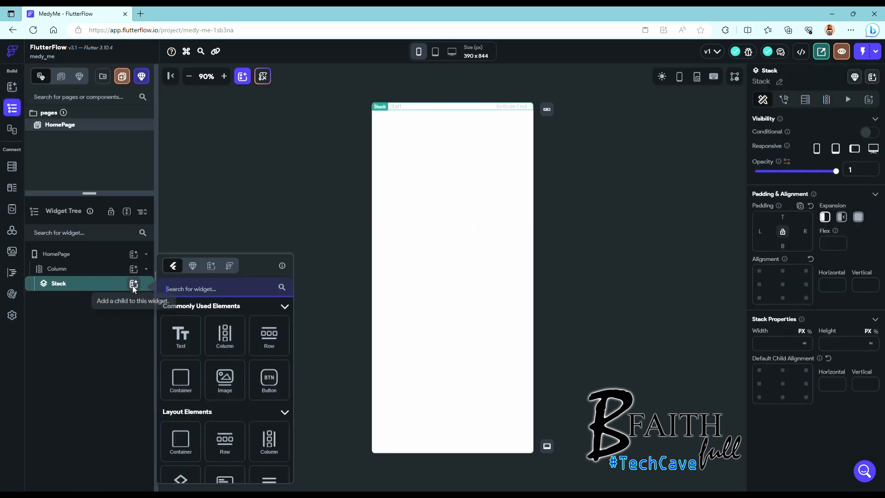
left_click(176, 377)
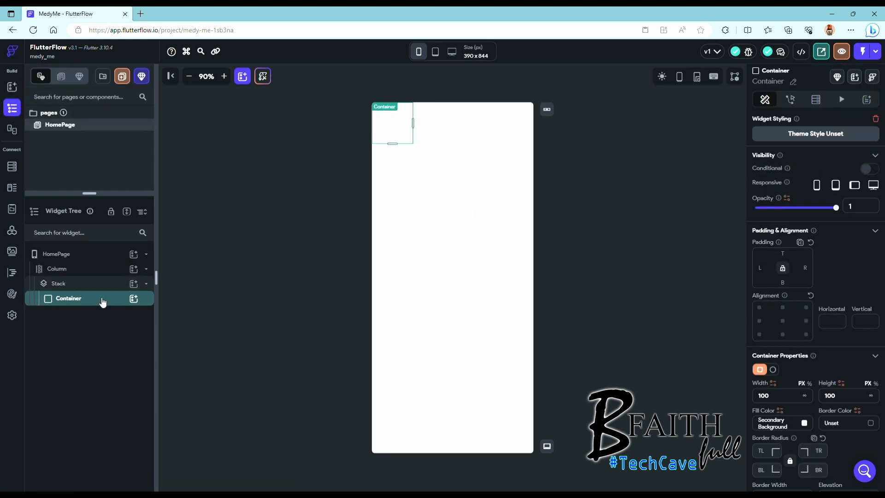
key("ctrl+d")
key("ctrl+d")
Step: Rename the last Container in the Stack as ContainerFooterBar
left_click(109, 329)
left_click(793, 82)
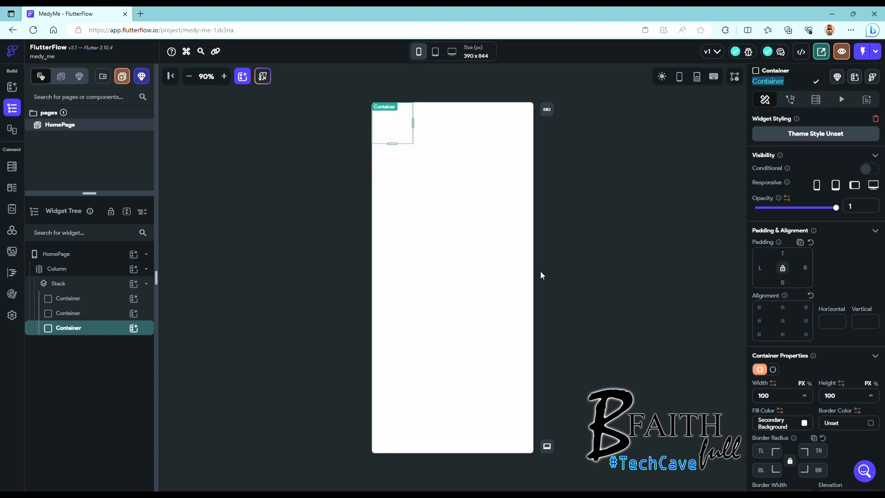
type("ContainerFo")
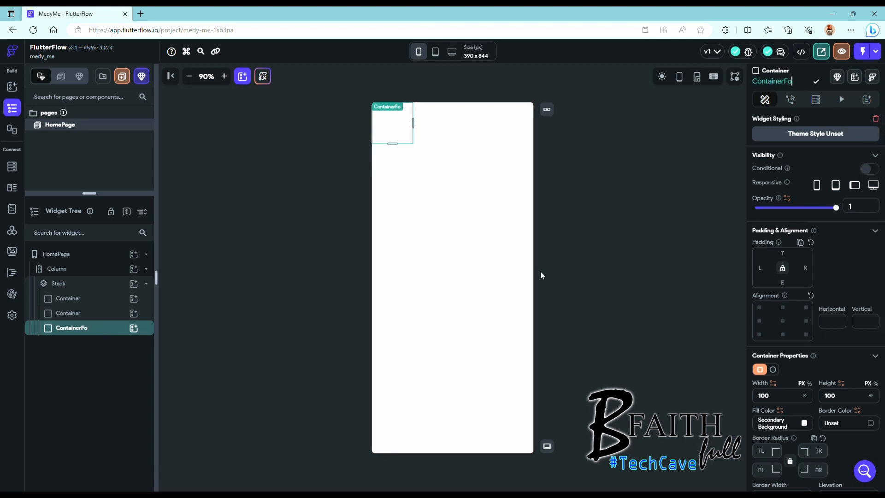
type("oterBar")
key("Return")
Step: Rename the middle Container in the Stack as ContainerTopBar
key("Up")
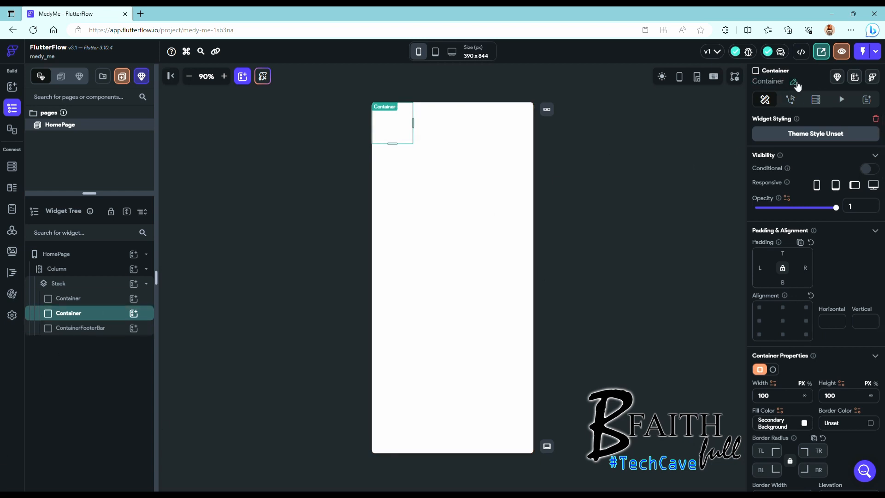
type("TopBar")
key("Return")
Step: Rename the first Container in the Stack as ContainerHomeDash
left_click(92, 299)
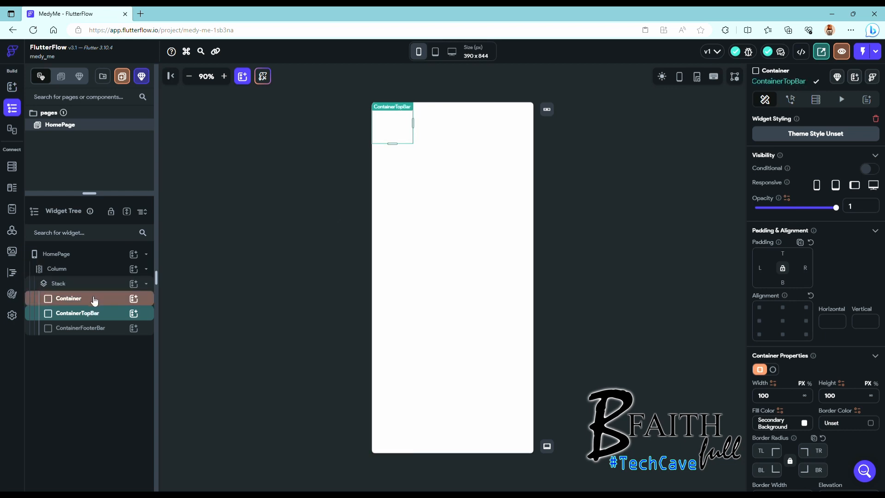
left_click(800, 84)
type("HomeDash")
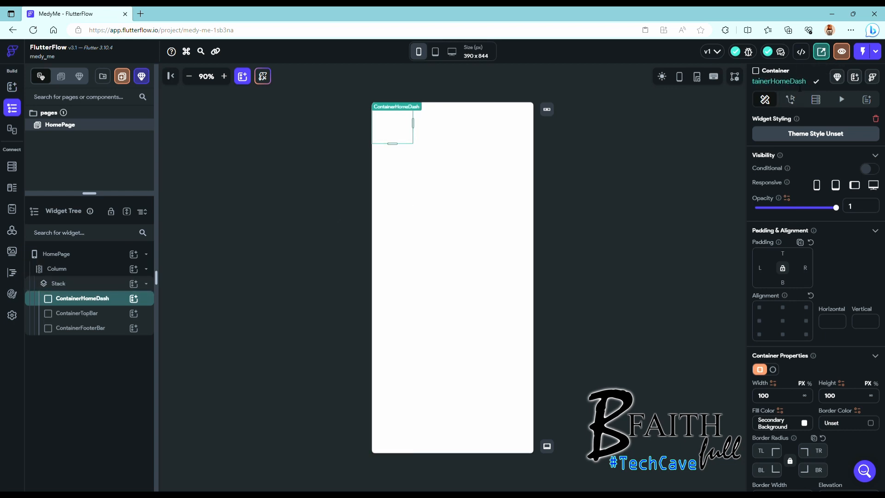
key("Return")
Step: Rename the HomePage page as a1_Home
double_click(57, 125)
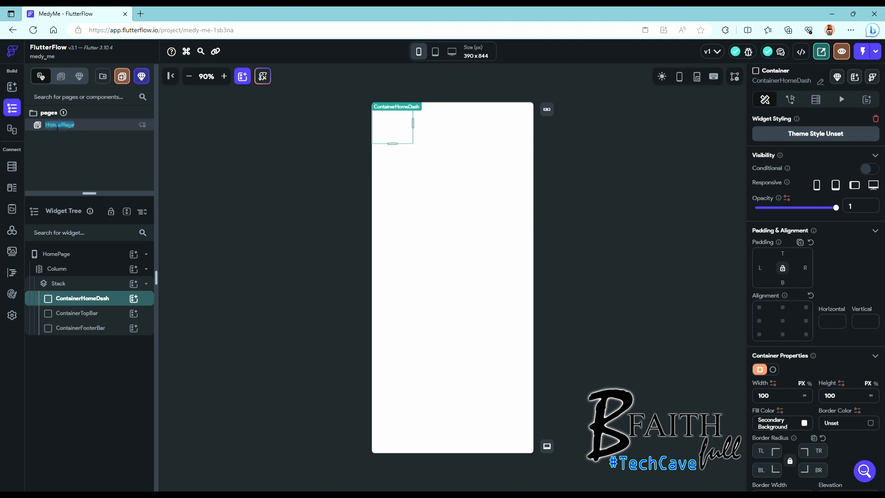
type("a1_Home")
key("Return")
Step: Give ContainerFooterBar an infinite width and a height of 60, and align it to the bottom center
left_click(96, 328)
type("600")
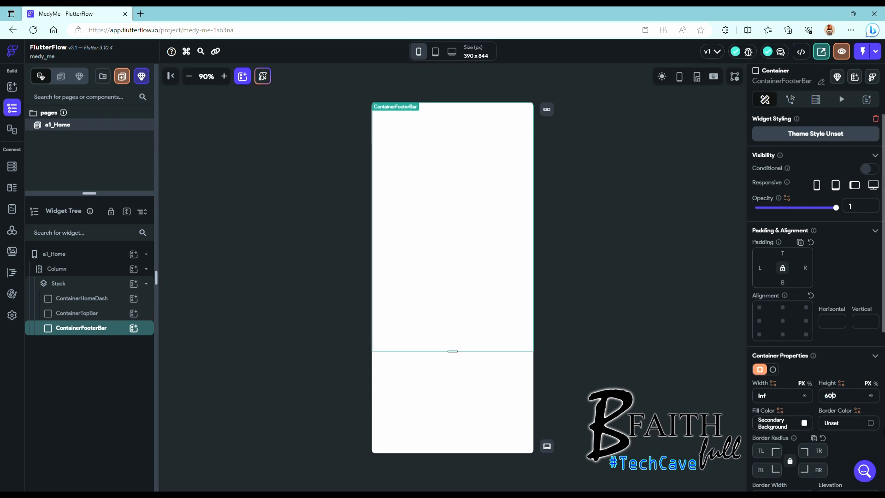
key("BackSpace")
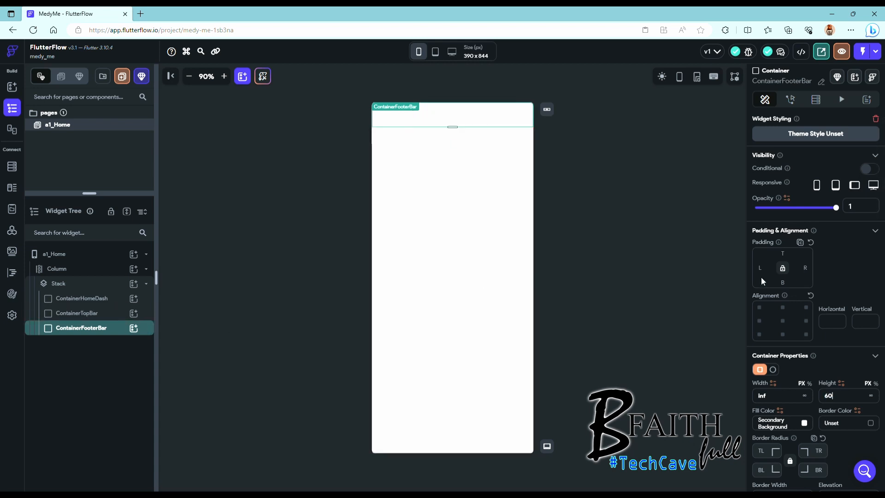
left_click(783, 334)
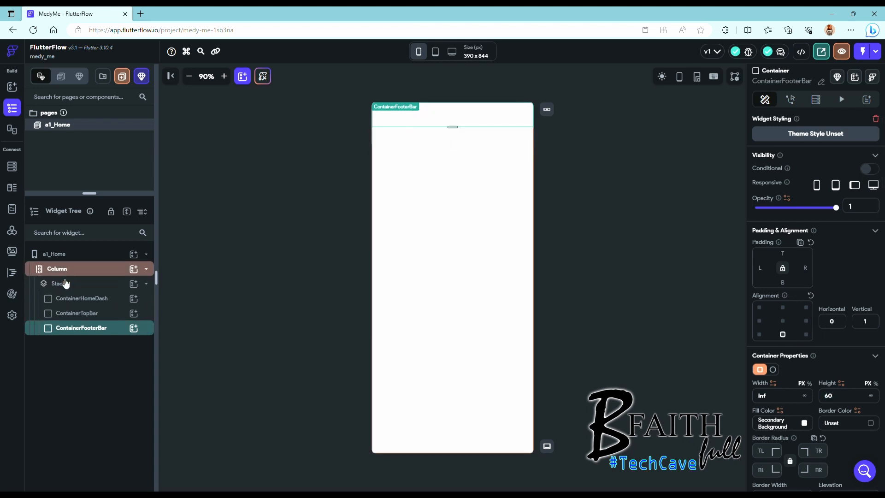
Step: Try to replace the page's Column with a Container, and undo the replacement
right_click(107, 271)
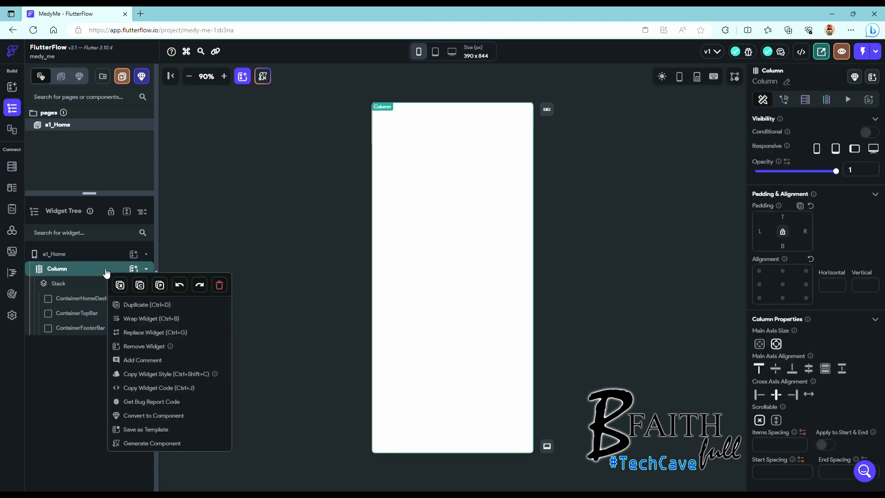
left_click(148, 332)
key("Escape")
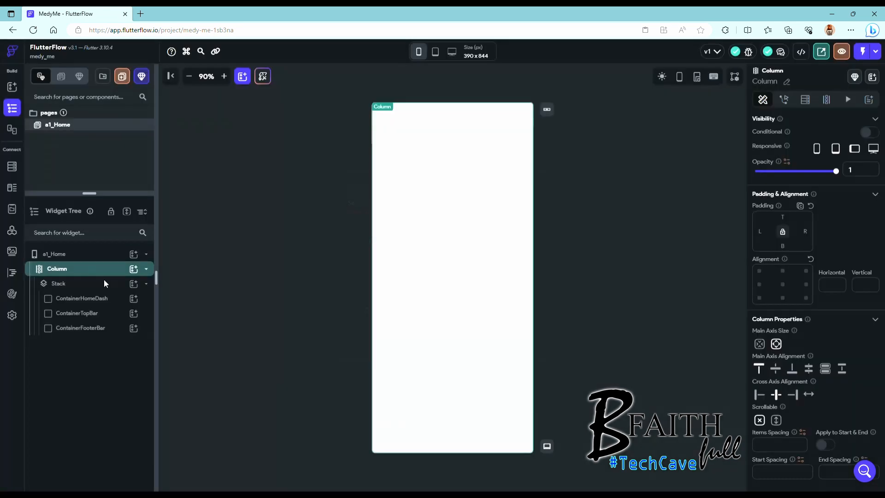
left_click(133, 254)
left_click(181, 413)
left_click(518, 317)
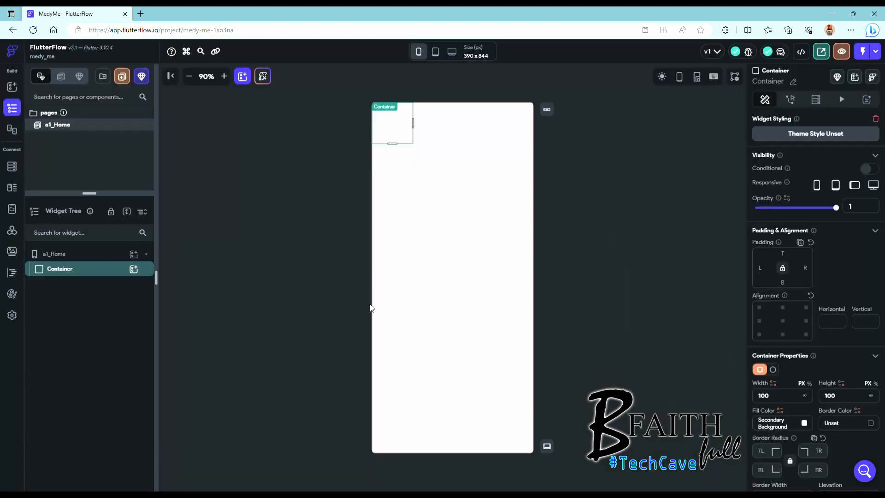
key("ctrl+z")
Step: Copy the Stack, replace the page's Column with a Container, and paste the Stack inside that Container
right_click(89, 283)
left_click(123, 289)
left_click(133, 254)
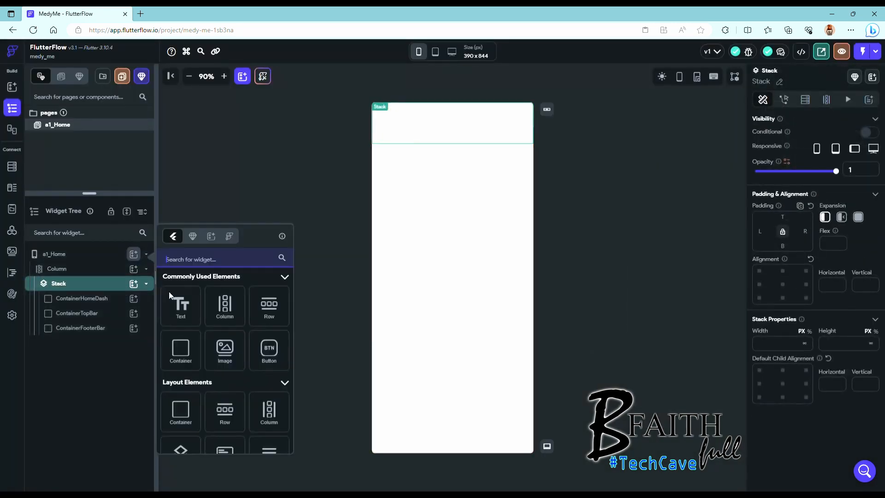
left_click(181, 411)
left_click(514, 320)
right_click(124, 272)
left_click(167, 275)
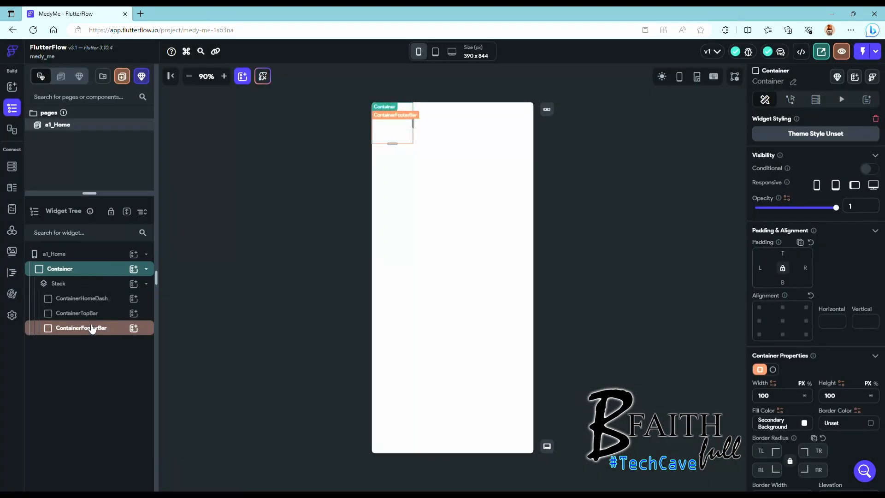
Step: Give the outer Container infinite width and height, and ContainerTopBar an infinite width with top-center alignment
left_click(93, 327)
left_click(108, 315)
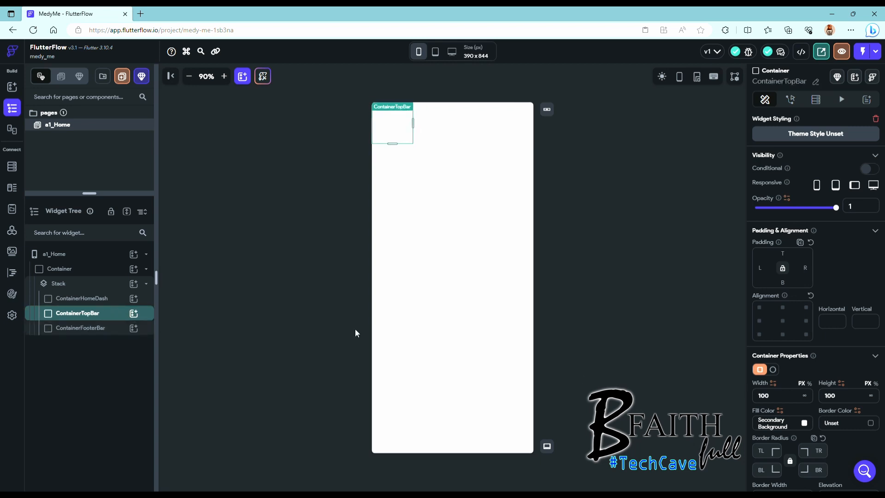
left_click(93, 269)
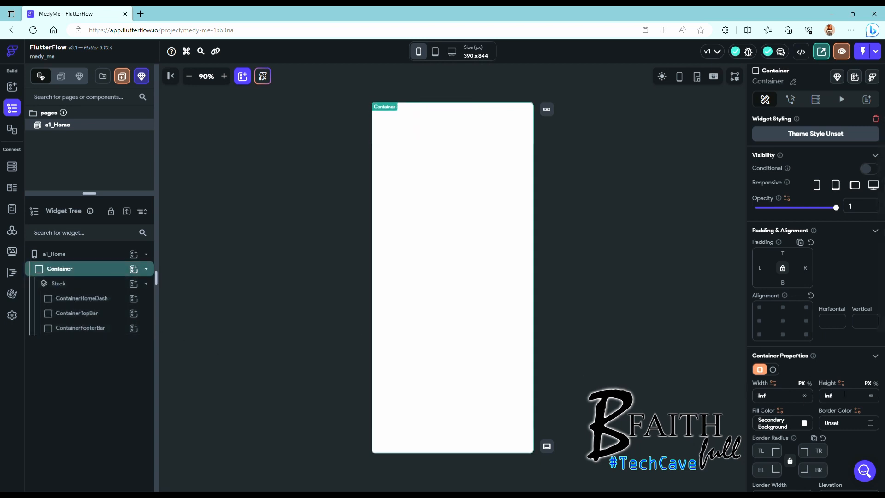
left_click(78, 328)
left_click(76, 314)
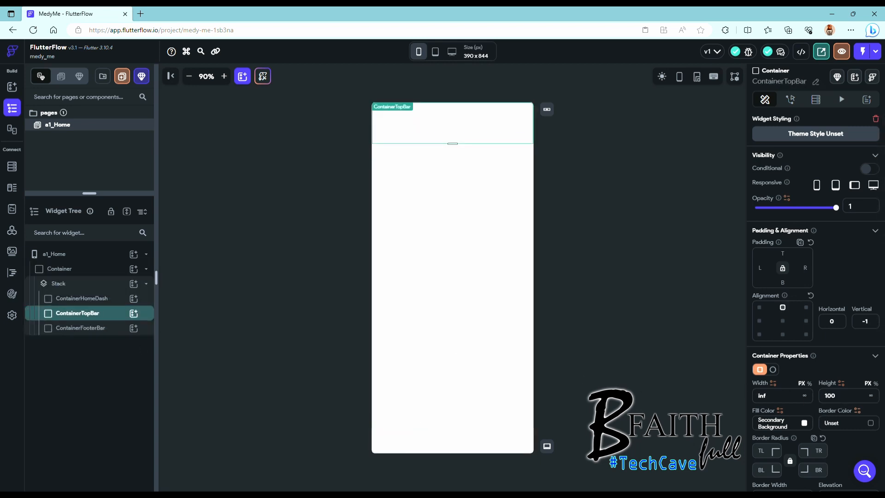
Step: Make ContainerHomeDash infinite in width and height, with a top padding of 55 and a bottom padding of 60
left_click(83, 299)
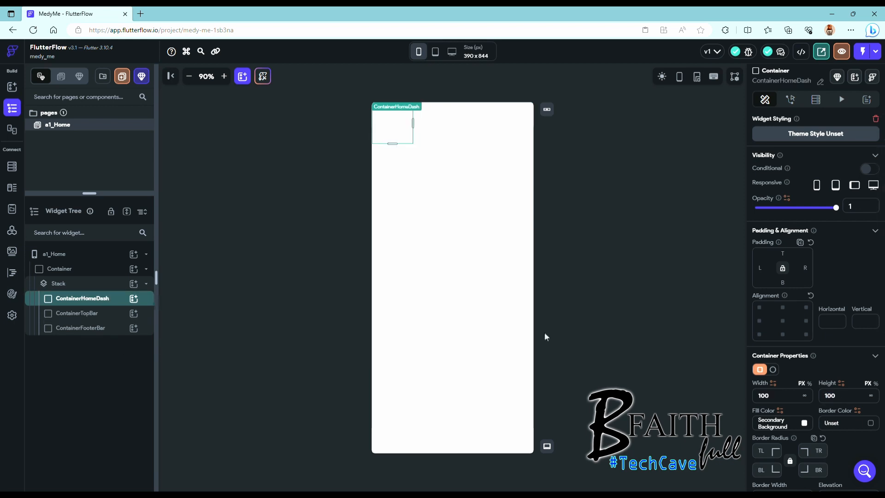
left_click(871, 396)
left_click(783, 254)
type("55")
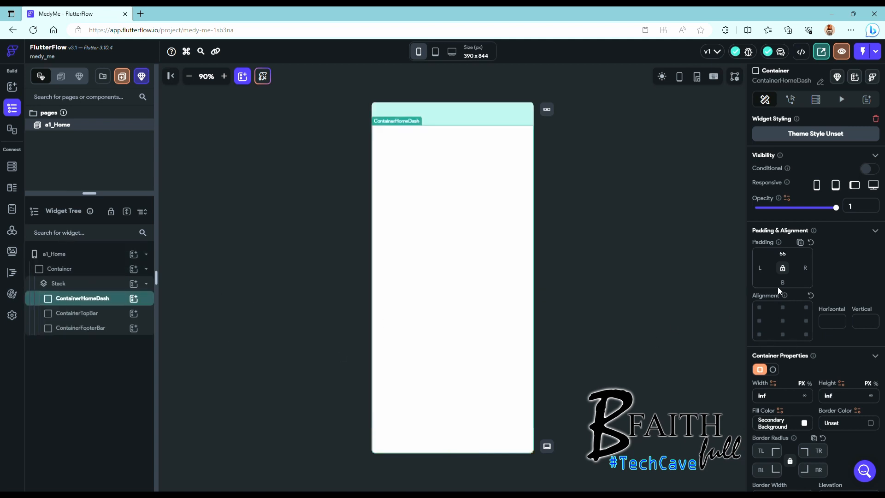
type("60")
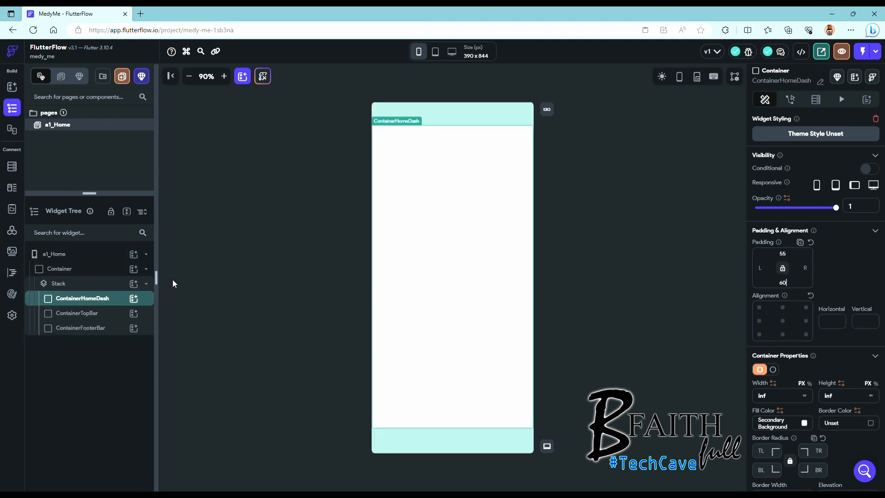
Step: Add a Row inside ContainerFooterBar
left_click(77, 330)
left_click(134, 328)
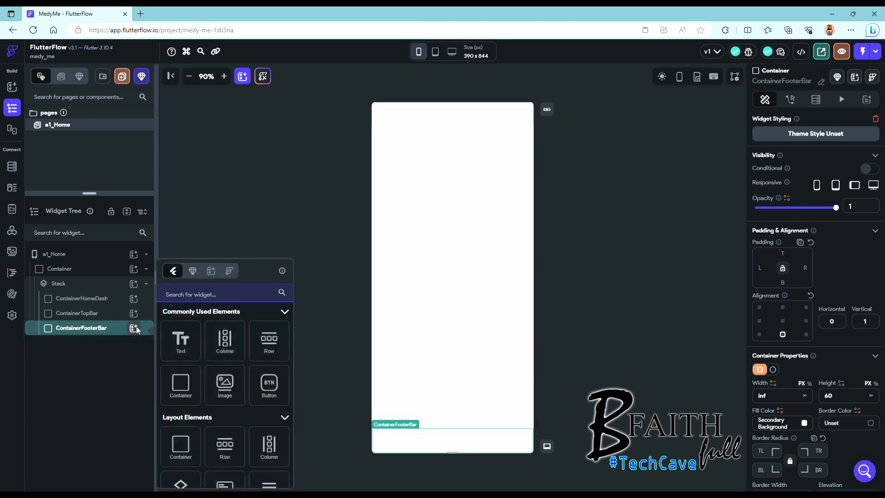
left_click(269, 341)
Step: Add an Icon widget to the footer bar's Row and duplicate it to get five icons
left_click(134, 343)
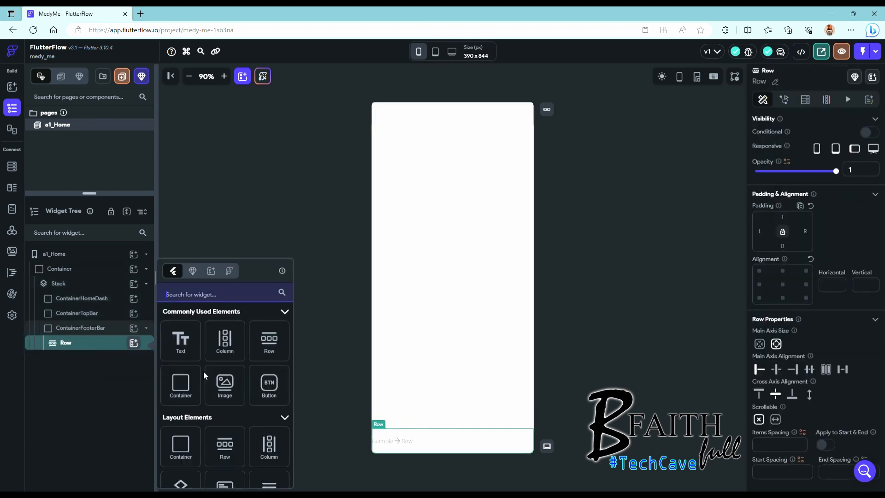
type("icon")
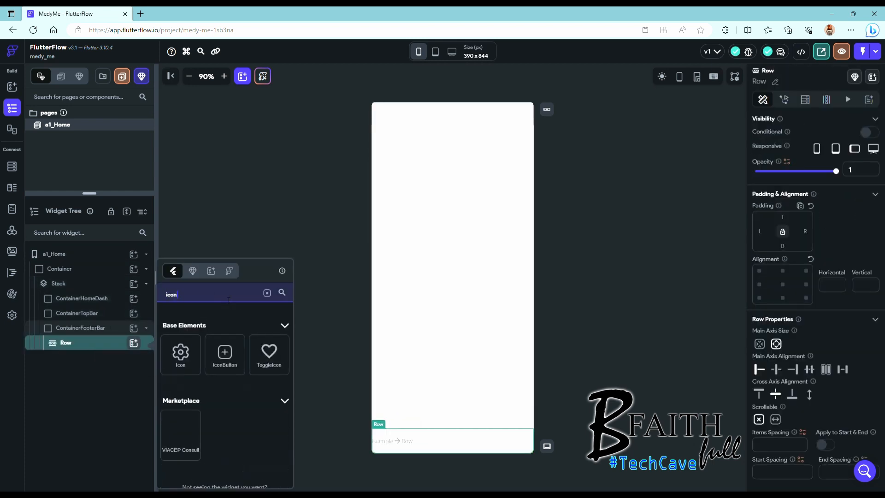
left_click(181, 354)
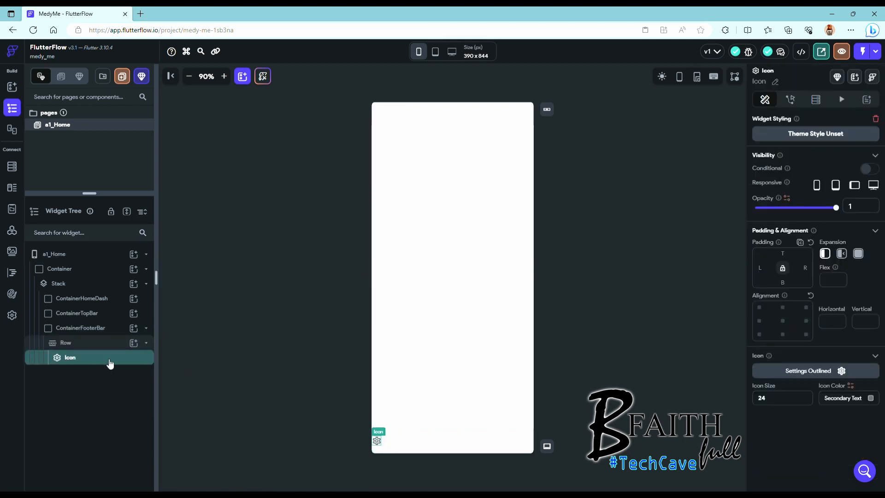
key("ctrl+d")
key("ctrl+d")
key("ctrl+d")
key("ctrl+d")
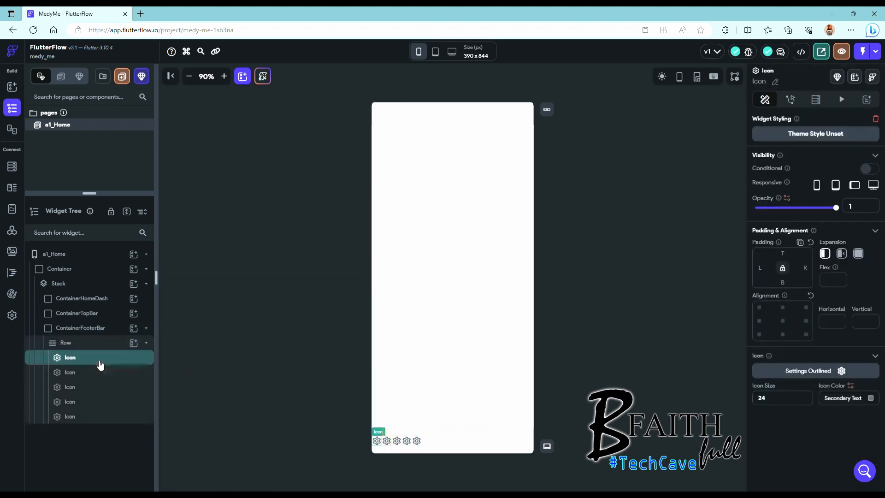
Step: Change the first footer icon to a solid Font Awesome house
left_click(842, 371)
type("house")
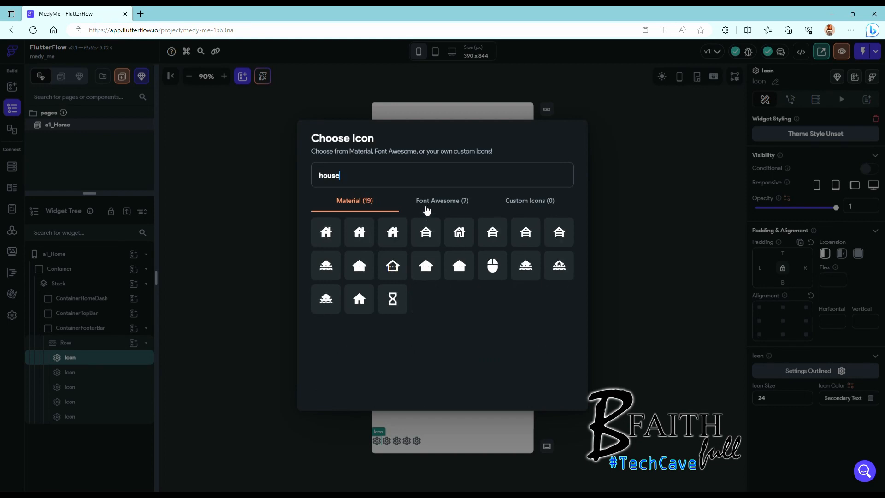
left_click(431, 203)
left_click(493, 232)
Step: Change the second footer icon to the Font Awesome search magnifier
left_click(69, 372)
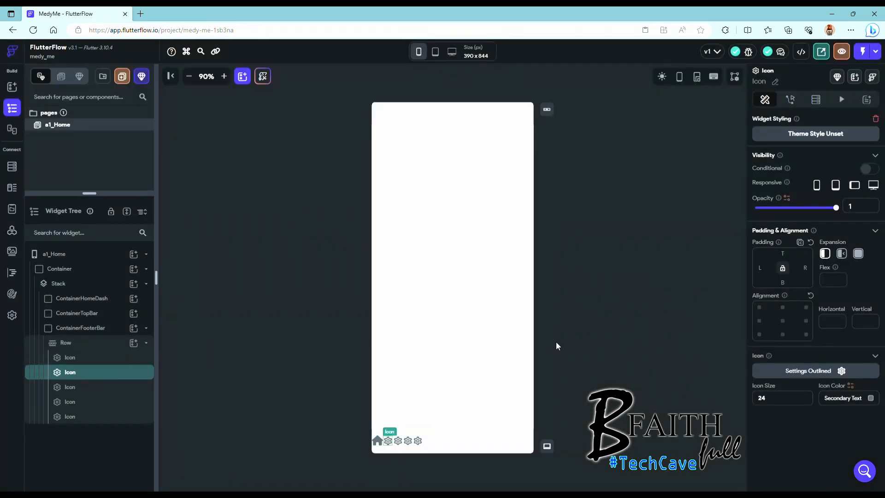
left_click(842, 371)
type("search")
left_click(435, 202)
left_click(326, 231)
Step: Change the third footer icon to the Material plus sign in a filled circle
left_click(69, 386)
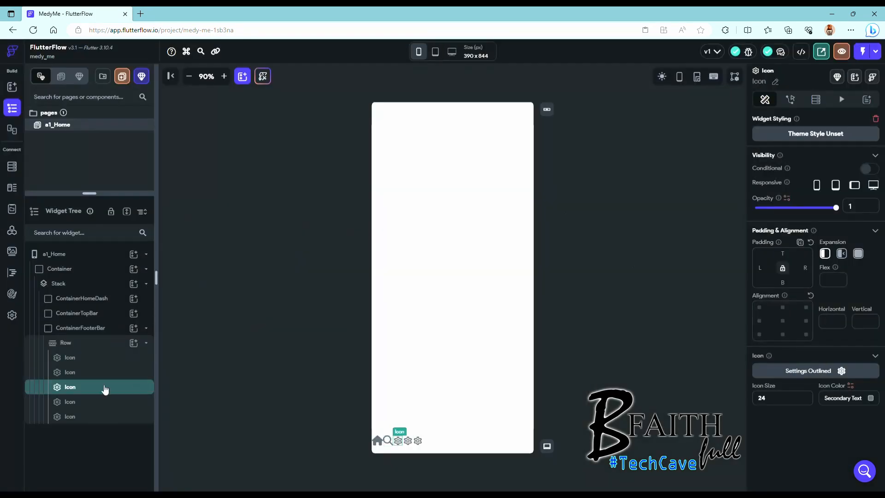
left_click(833, 373)
type("plus")
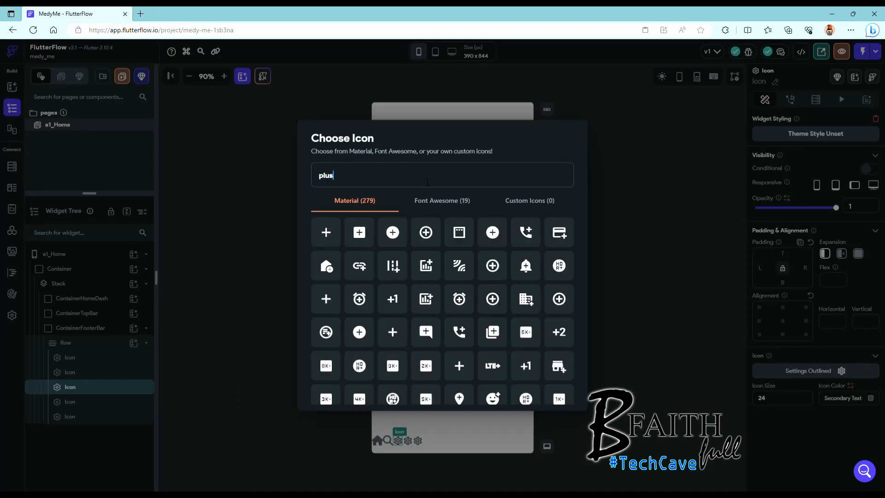
left_click(394, 231)
Step: Change the fourth footer icon to the outlined Font Awesome comment bubble with dots
left_click(100, 405)
left_click(845, 372)
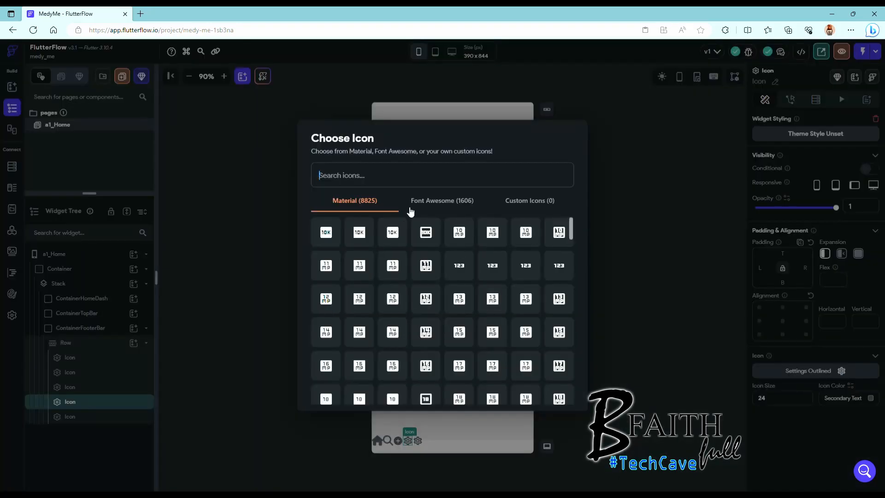
left_click(441, 202)
type("chat")
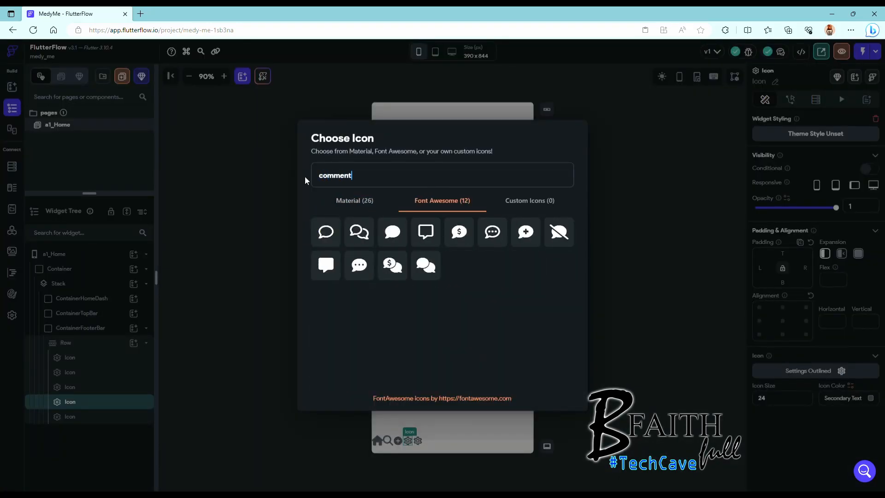
left_click(502, 233)
Step: Change the fifth footer icon to a solid Font Awesome user figure
left_click(69, 417)
left_click(784, 371)
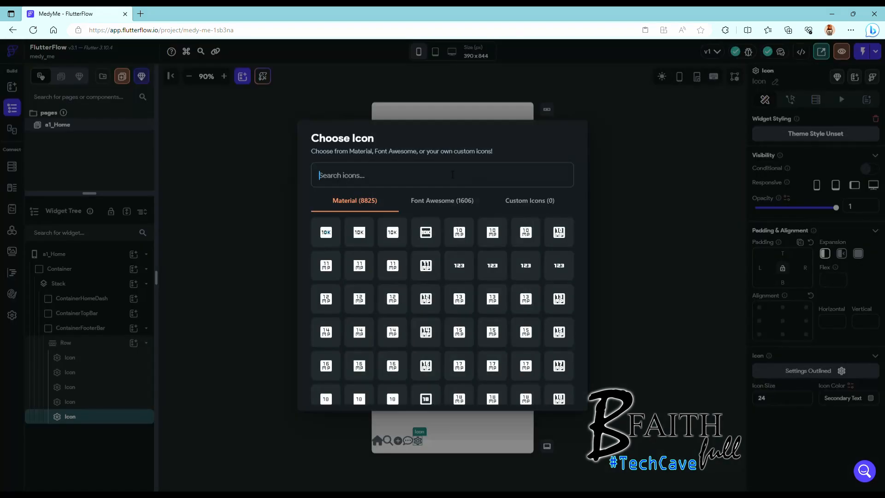
type("user")
left_click(441, 201)
left_click(426, 265)
Step: Distribute the footer row's icons with Space Evenly, and enlarge the home icon to 30 and the search icon to match
left_click(66, 343)
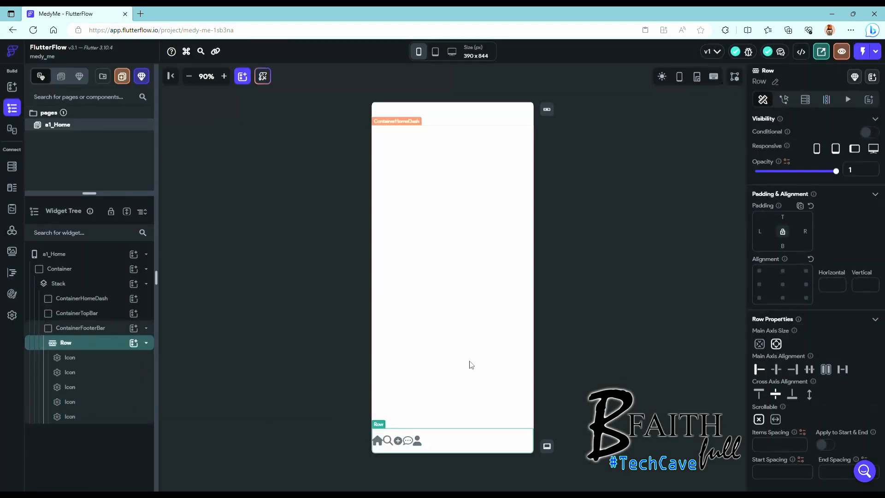
left_click(828, 370)
left_click(76, 360)
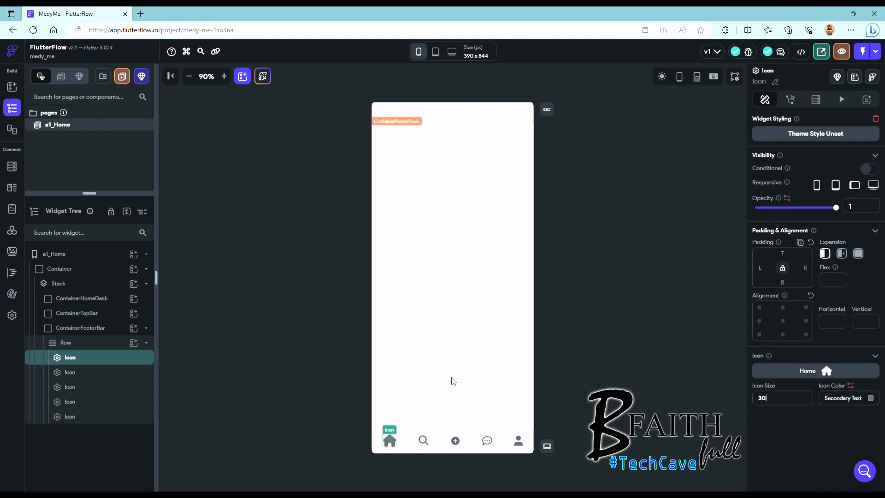
left_click(106, 372)
Step: Set the size of the footer's circled plus icon to 55
left_click(107, 388)
left_click_drag(789, 403, 709, 403)
type("55")
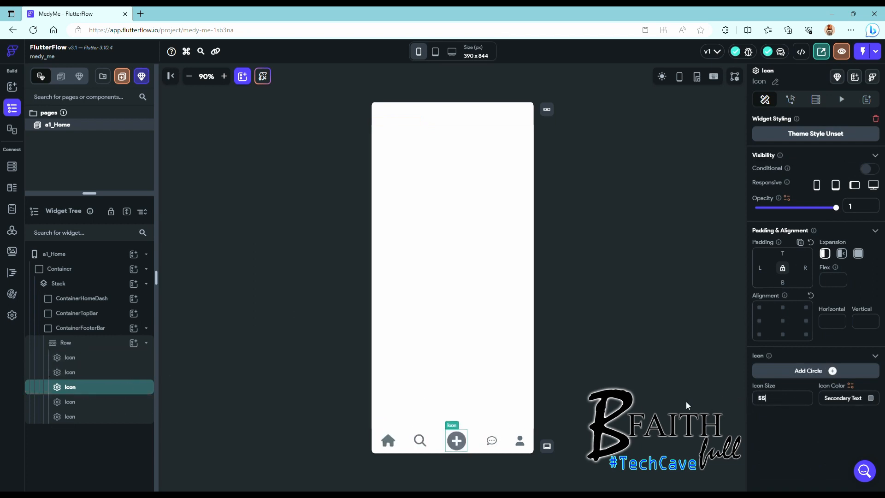
Step: Set the footer's comment bubble and user icons to size 30
left_click(92, 402)
left_click_drag(784, 400, 696, 404)
type("30")
left_click(88, 419)
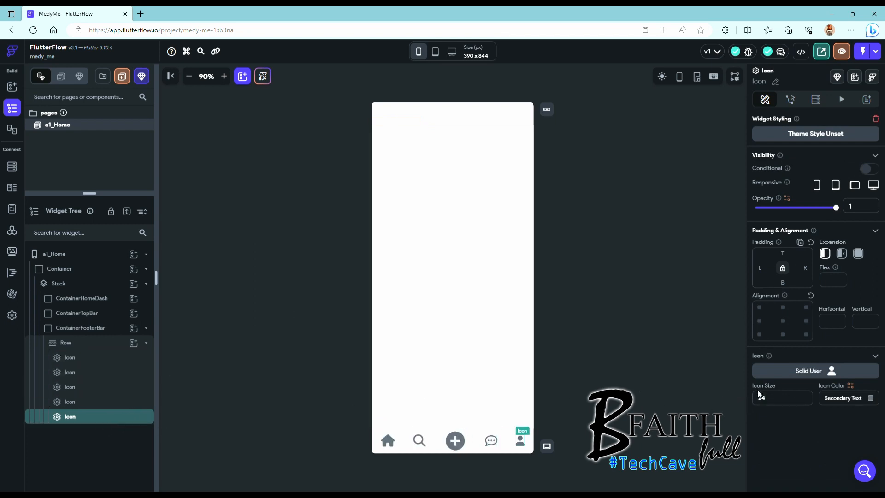
type("25")
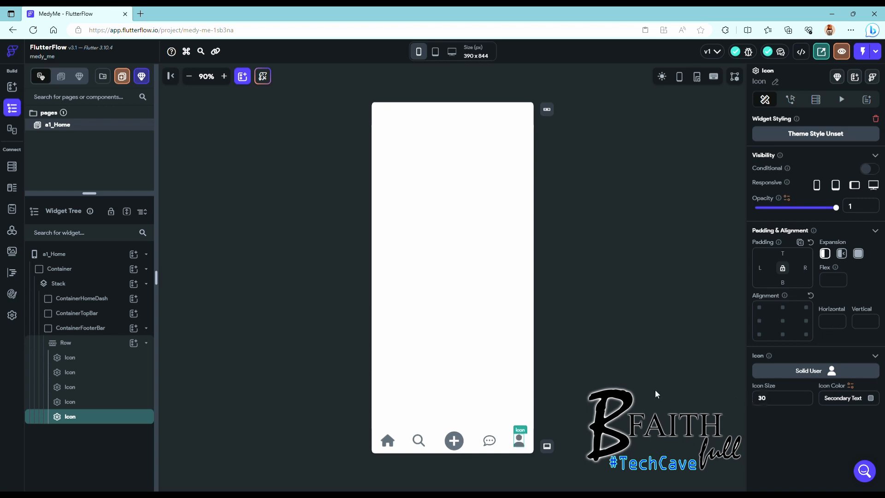
Step: Set the footer's circled plus icon to size 58 and give it the Error theme color
left_click(87, 387)
left_click_drag(784, 398, 722, 398)
type("58")
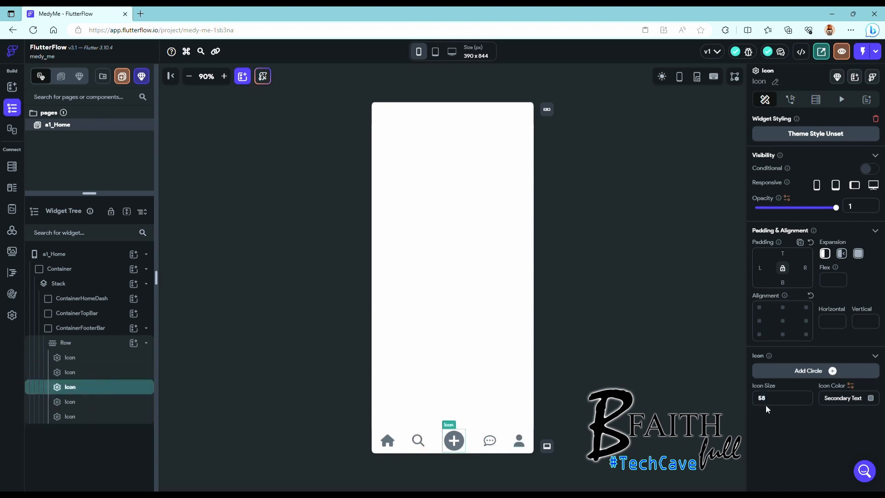
left_click(871, 398)
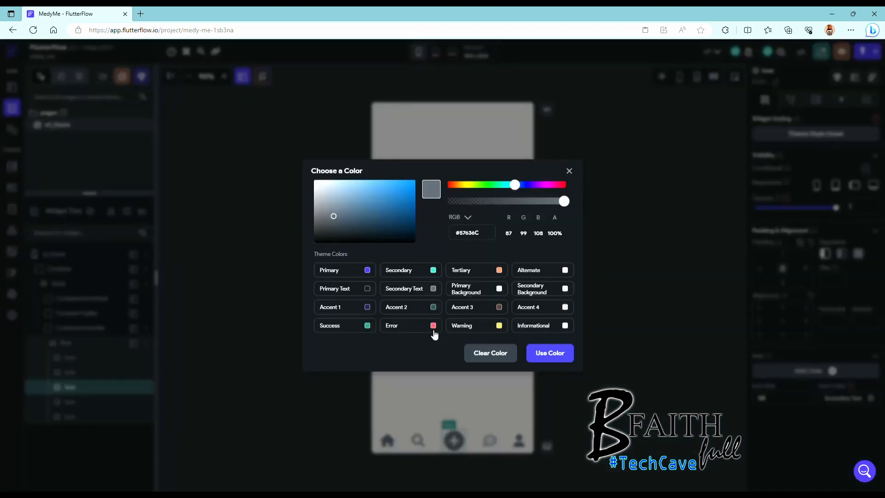
left_click(434, 328)
left_click(544, 357)
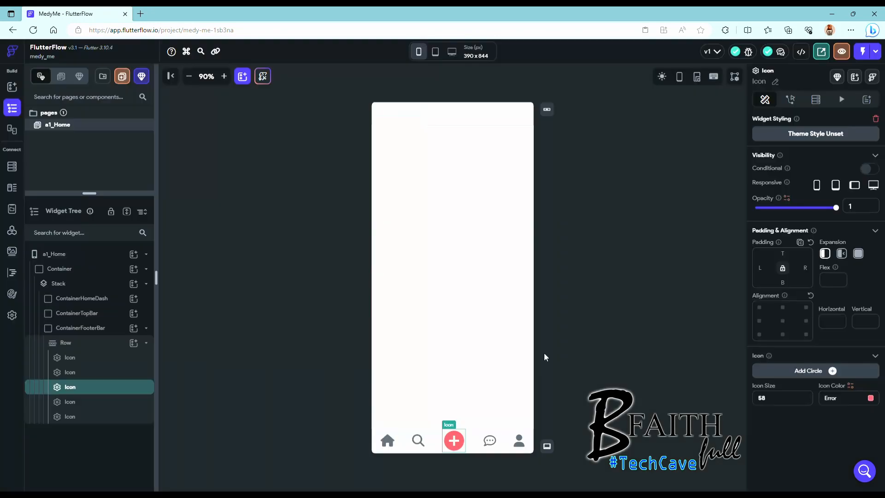
Step: Convert ContainerFooterBar into a component named ComponentFooterBar and return to the a1_Home page
right_click(90, 331)
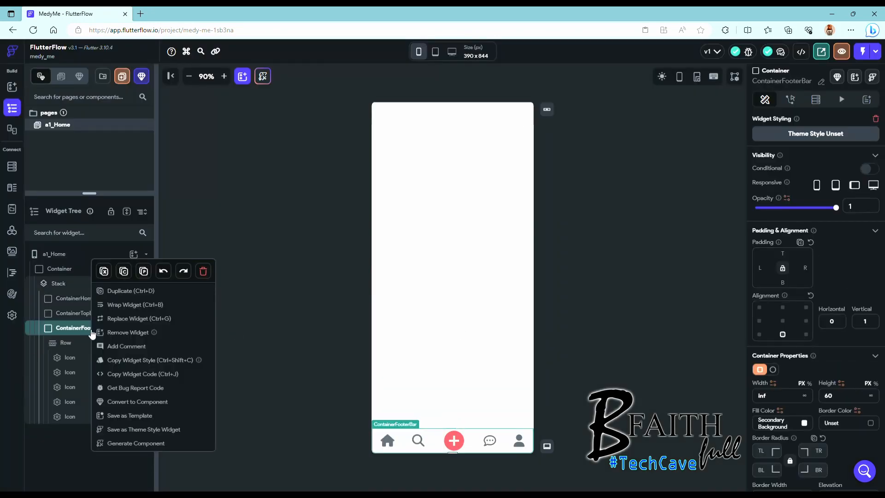
left_click(135, 403)
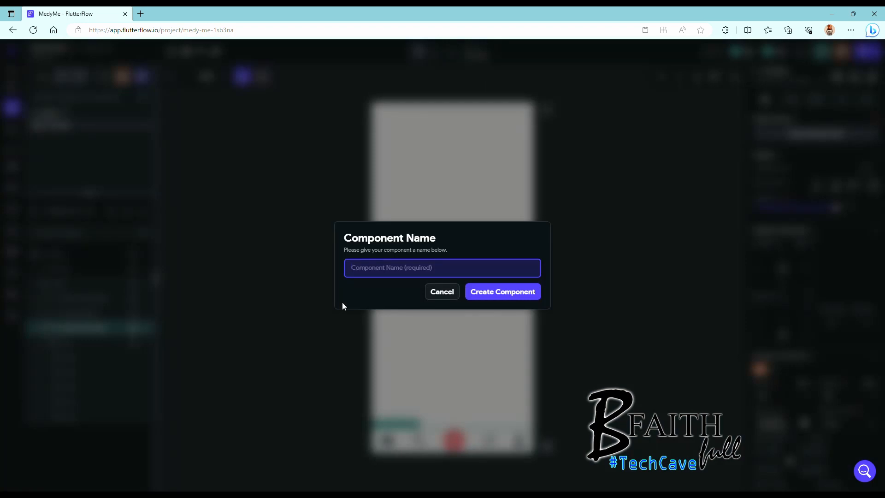
type("ContainerFooterBar")
key("Home")
type("Component")
key("Delete")
key("Delete")
key("Delete")
key("Delete")
key("Delete")
key("Delete")
key("Delete")
key("Delete")
key("Delete")
left_click(494, 297)
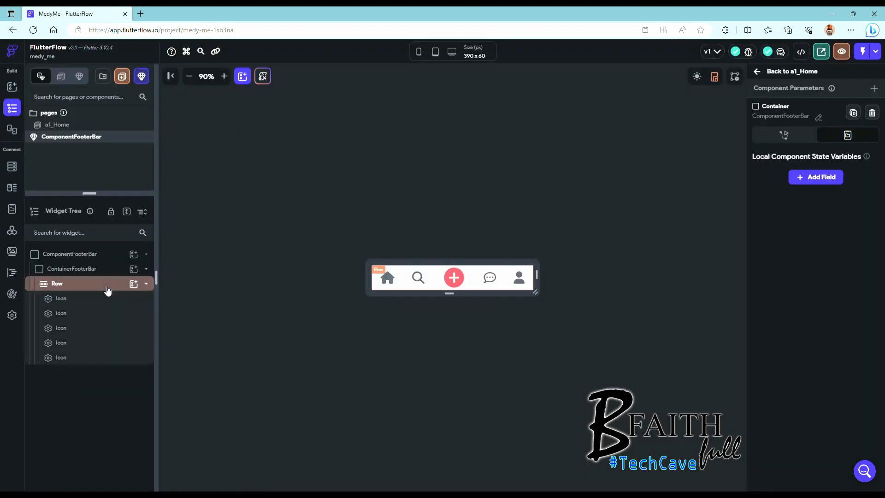
left_click(74, 269)
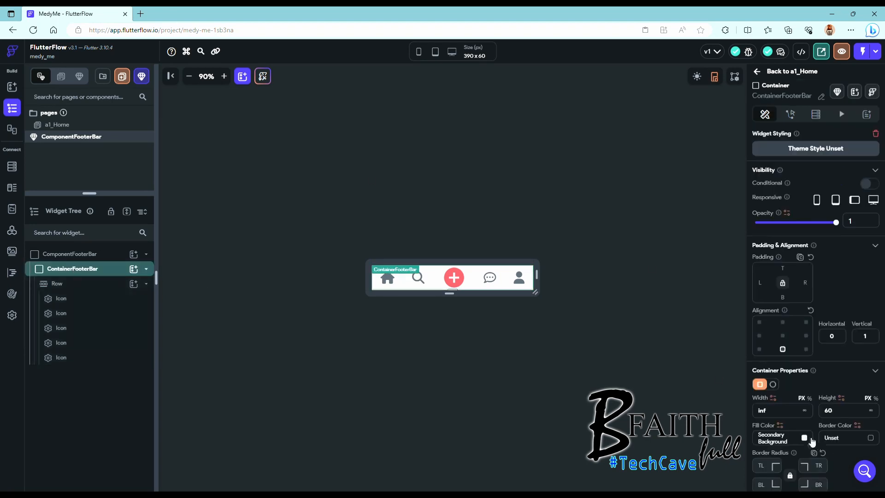
left_click(756, 71)
Step: Add a Row to ContainerTopBar and place a Text widget inside it
left_click(97, 314)
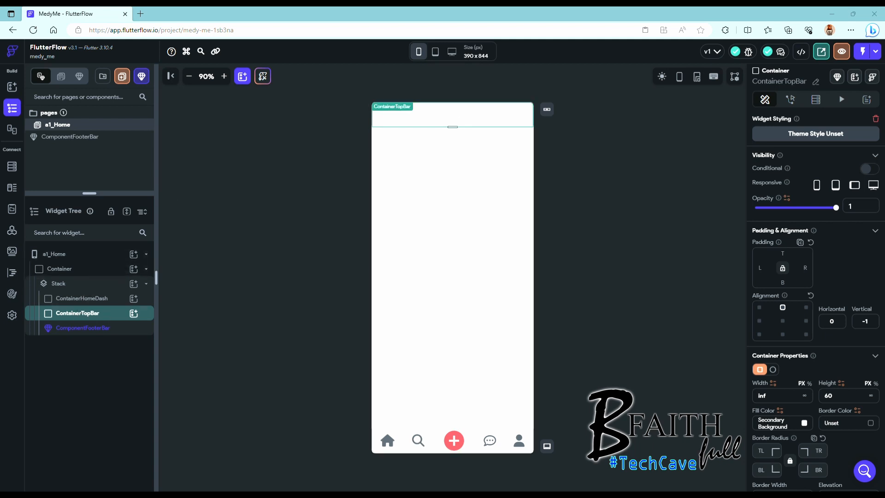
left_click(134, 314)
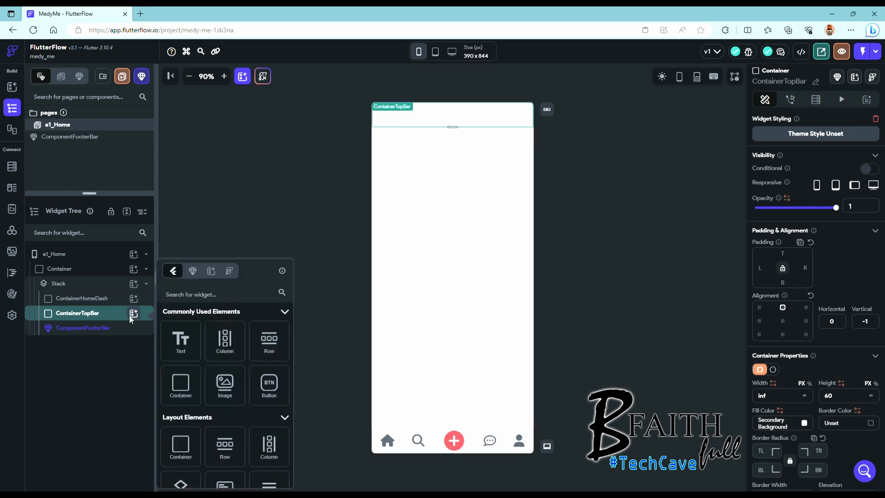
left_click(254, 345)
left_click(134, 328)
left_click(181, 341)
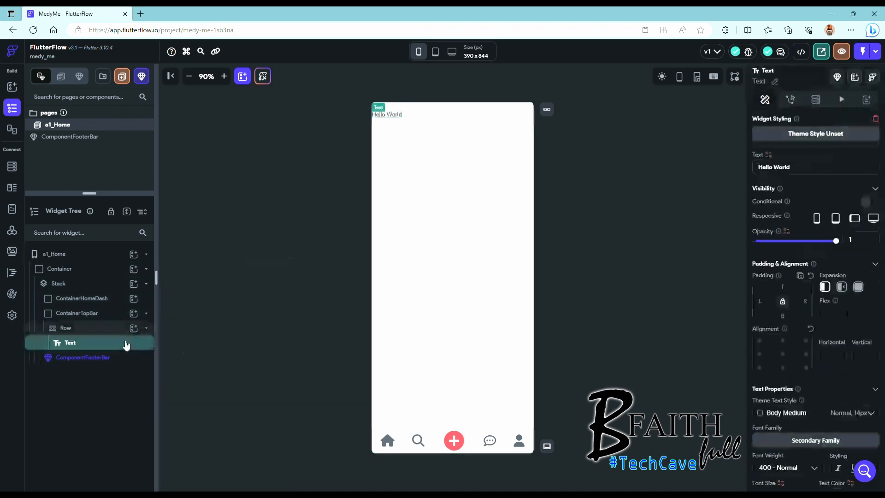
Step: Add a nested Row after the top bar's text and fill it with two IconButton widgets
left_click(134, 328)
left_click(265, 344)
left_click(134, 358)
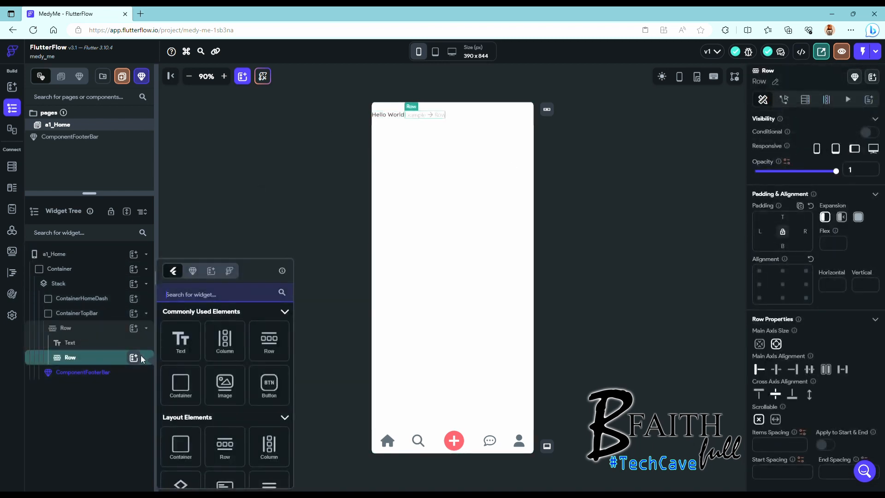
type("icon")
left_click(225, 354)
key("ctrl+d")
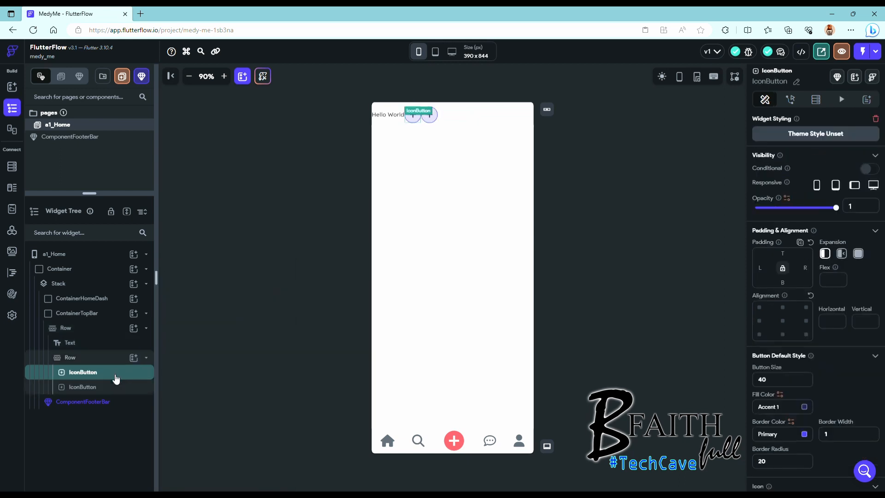
Step: Set the main axis alignment of the top bar's outer row to Space Between
left_click(111, 359)
left_click(83, 329)
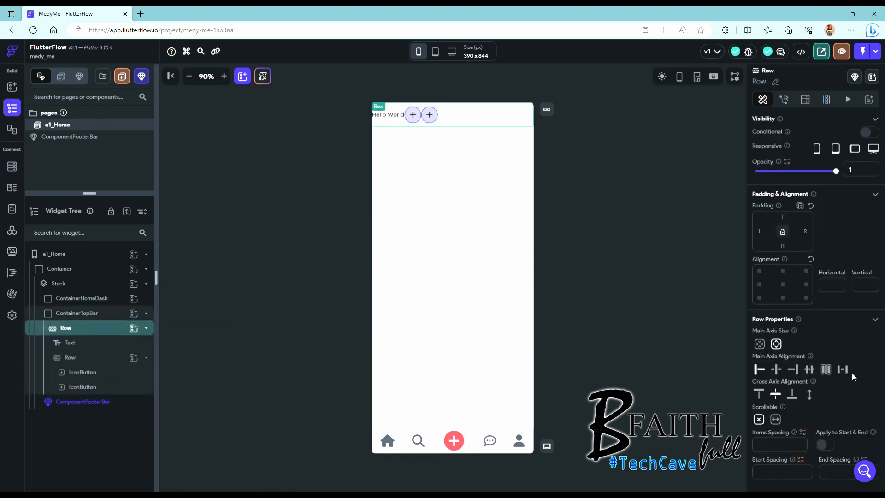
left_click(845, 370)
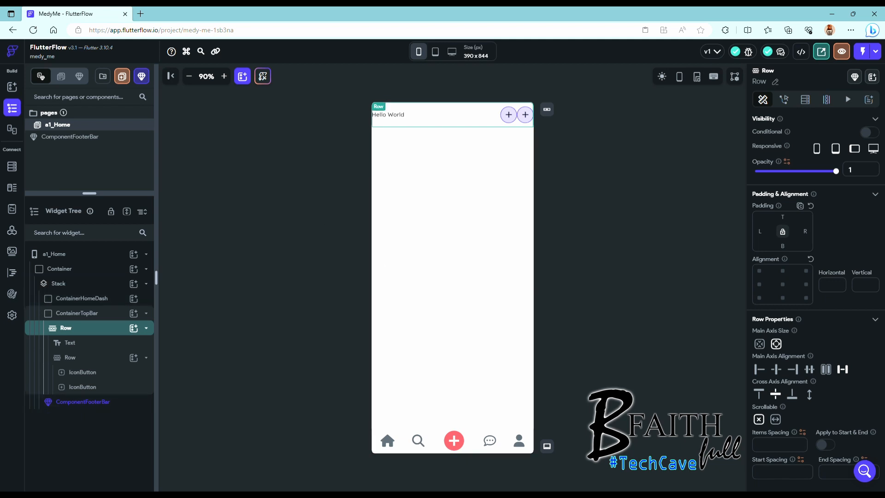
Step: Replace the top bar's text with "About" and "Living" on two separate lines
left_click(70, 342)
type("About")
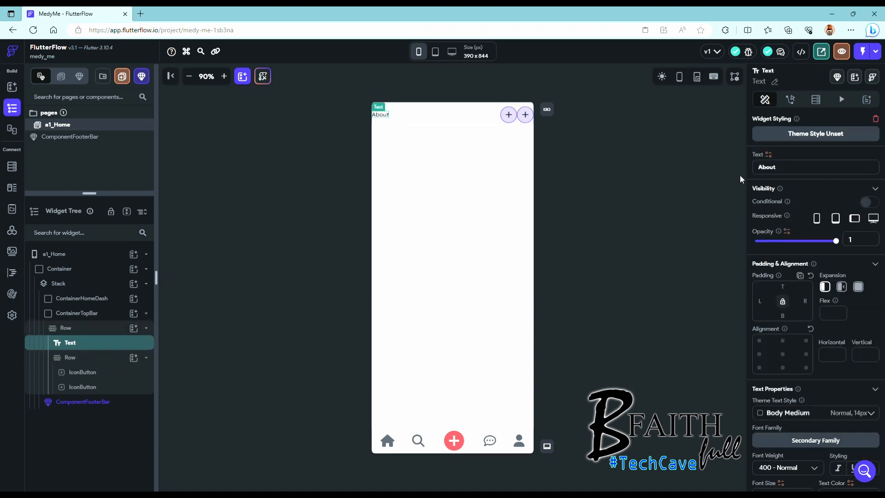
key("Return")
type("Living")
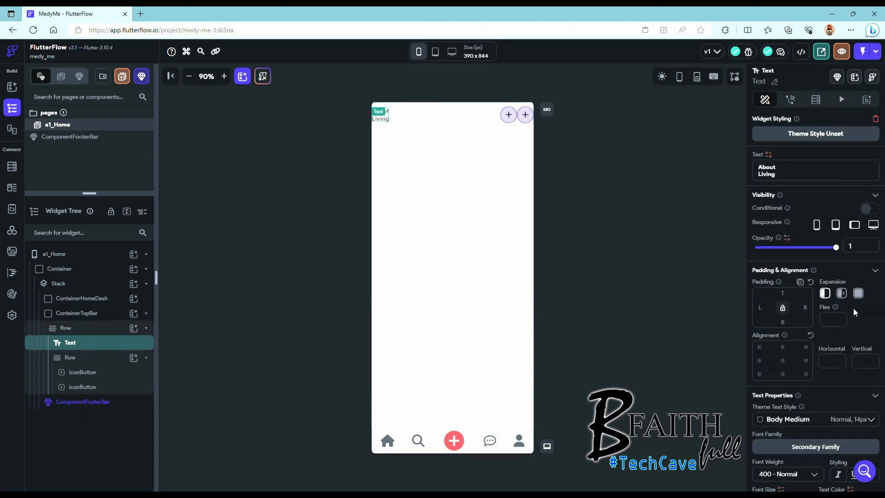
Step: Italicize the top bar's About Living text and set its font size to 18
scroll(853, 308, "down", 2)
left_click(842, 382)
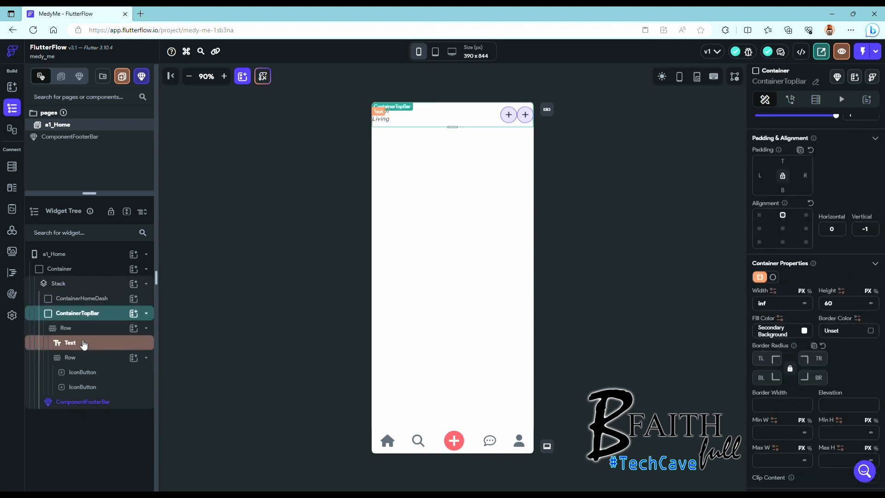
double_click(761, 409)
type("50")
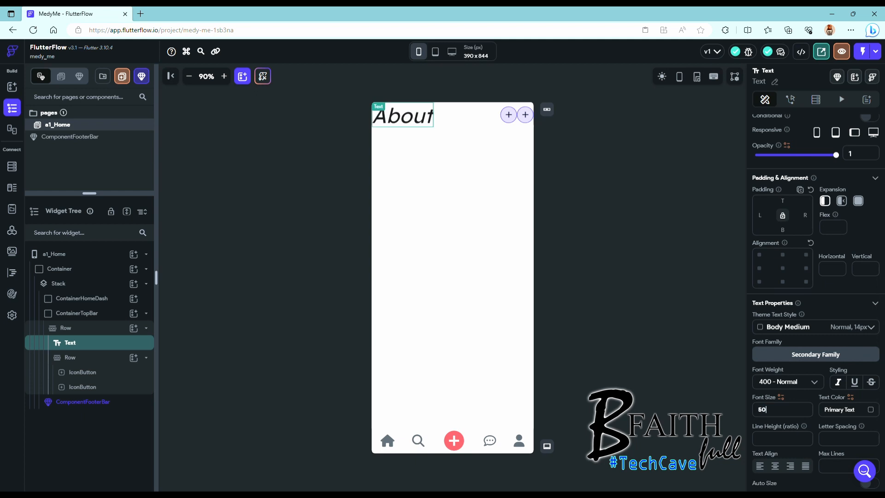
type("30")
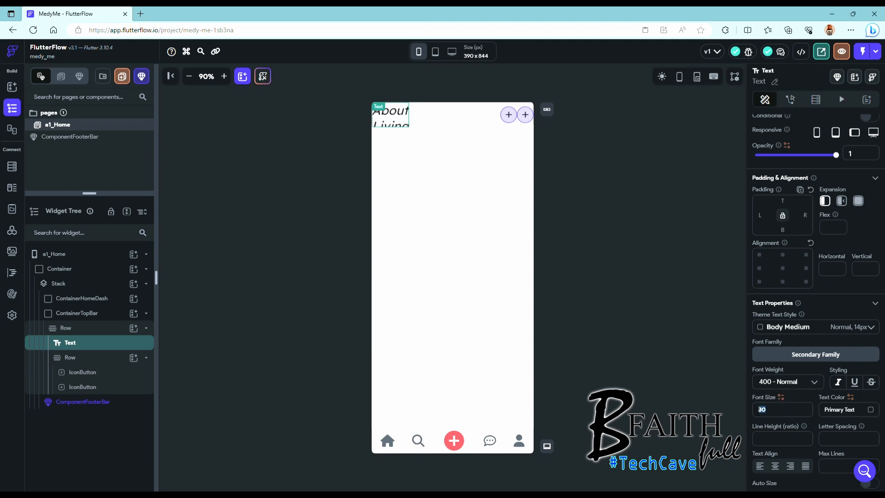
type("18")
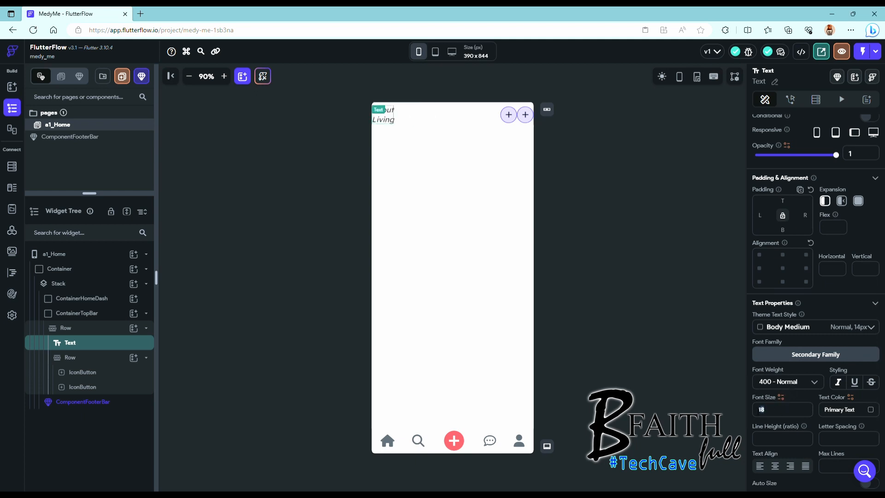
Step: Change the first top bar icon button's icon to the solid Font Awesome bell
left_click(76, 372)
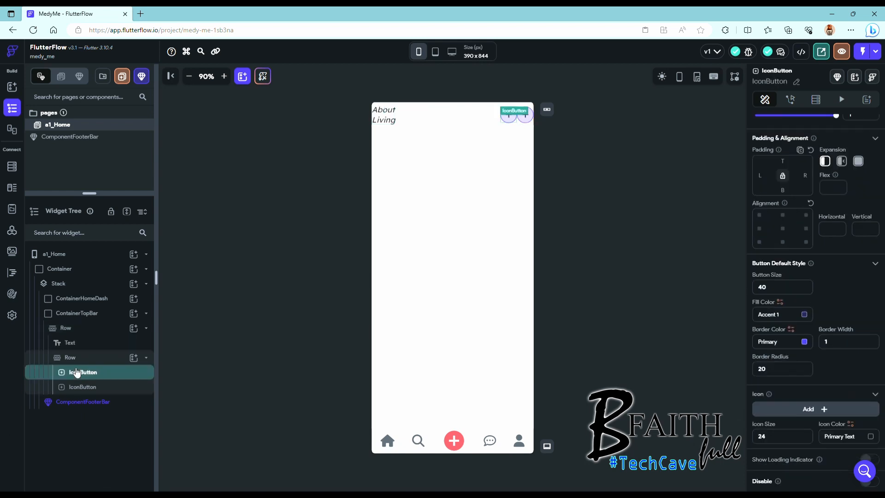
left_click(825, 409)
left_click(448, 201)
type("bell")
left_click(357, 231)
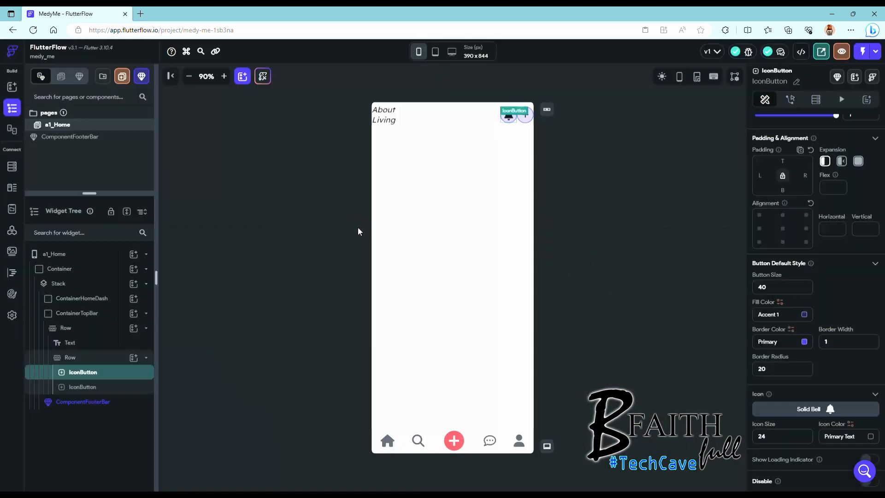
Step: Change the second top bar icon button's icon to the Font Awesome stethoscope
left_click(88, 387)
scroll(799, 376, "down", 1)
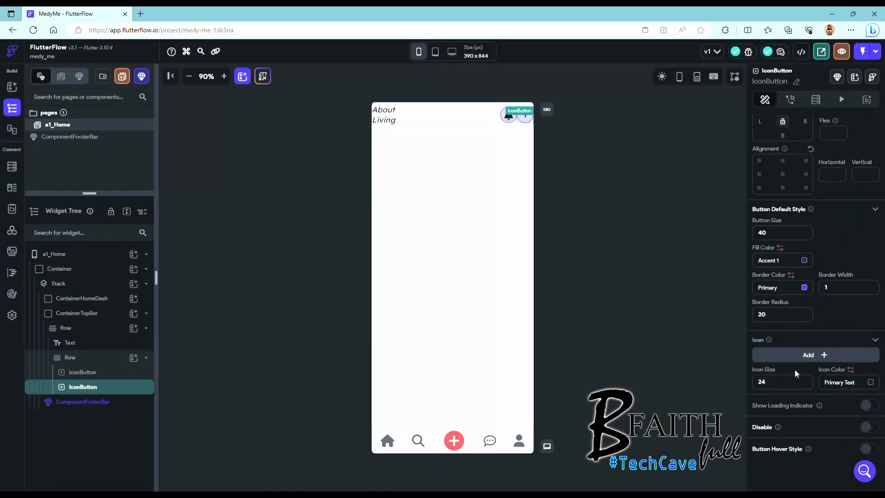
left_click(808, 356)
left_click(443, 200)
type("st")
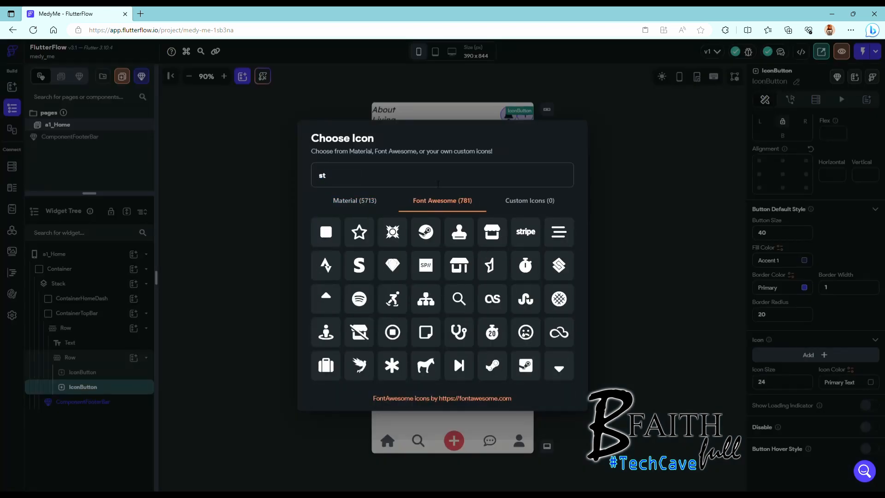
type("h")
left_click(393, 232)
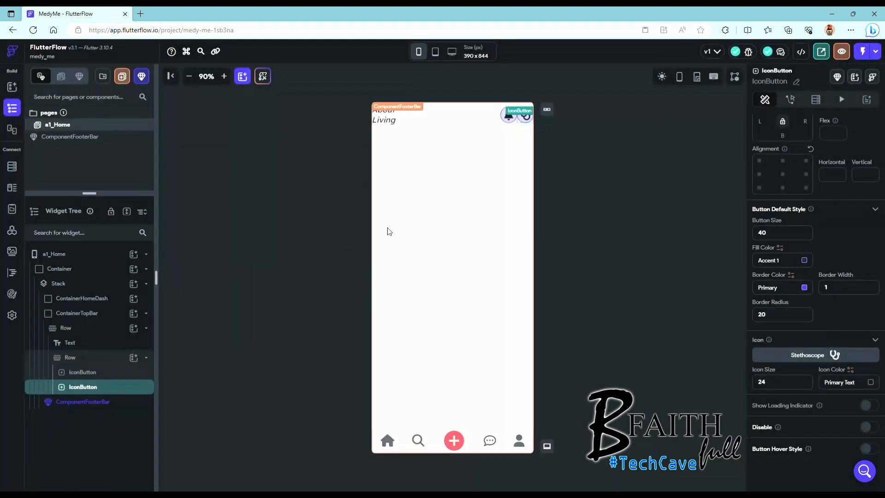
Step: Set the border radius of both top bar icon buttons to 10
scroll(819, 360, "up", 1)
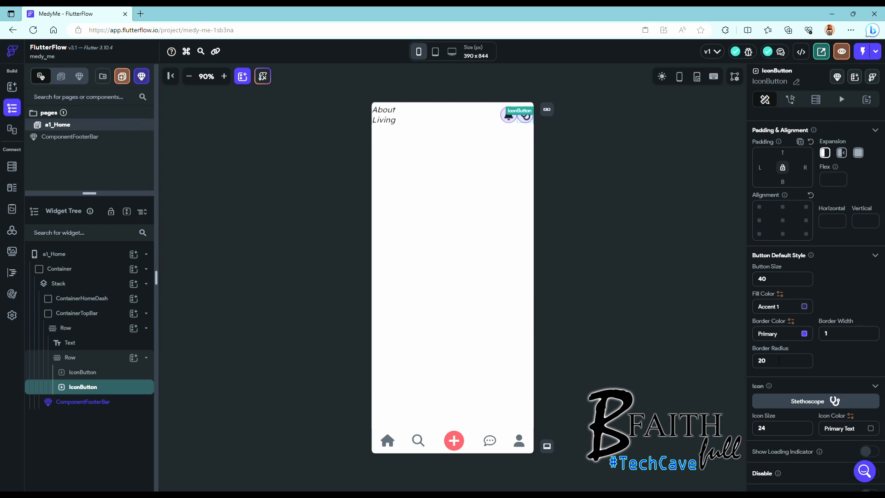
left_click(83, 372)
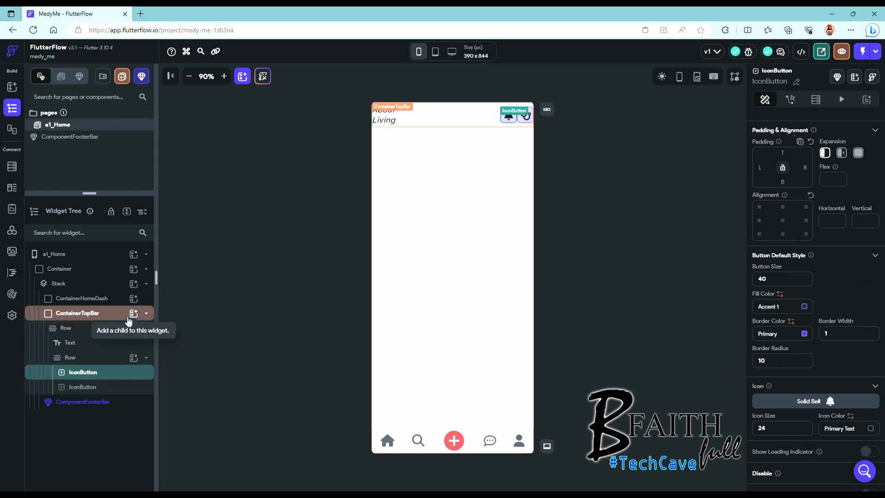
Step: Convert ContainerTopBar into a component named ComponentTopBar
right_click(84, 314)
left_click(123, 402)
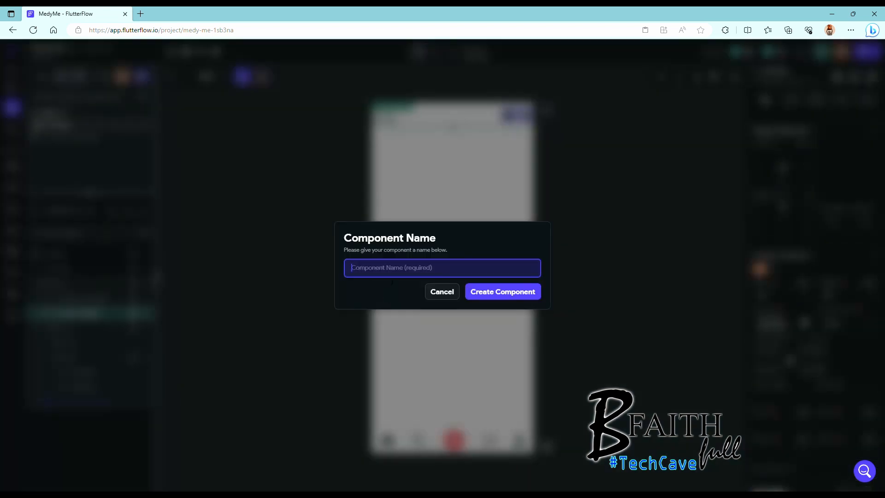
type("ComponentTopBar")
left_click(503, 291)
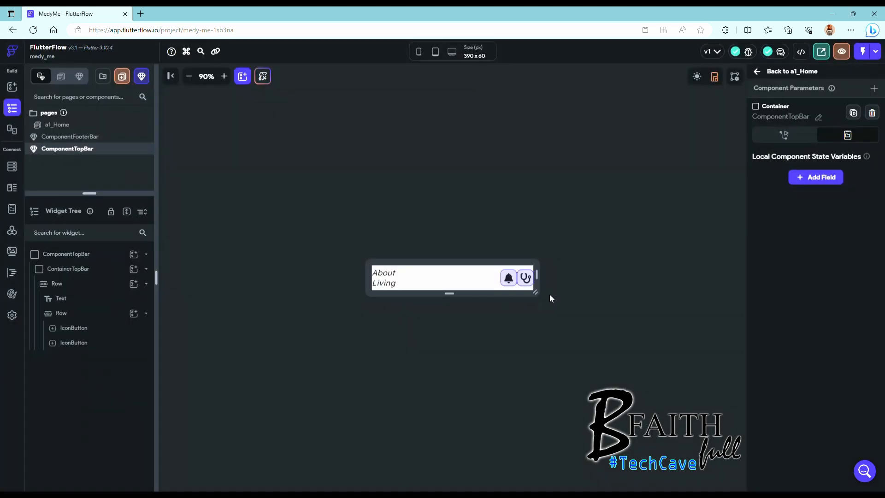
Step: Set the icon button row in ComponentTopBar to 10 items spacing with Space Around alignment, and return to a1_Home
left_click(105, 316)
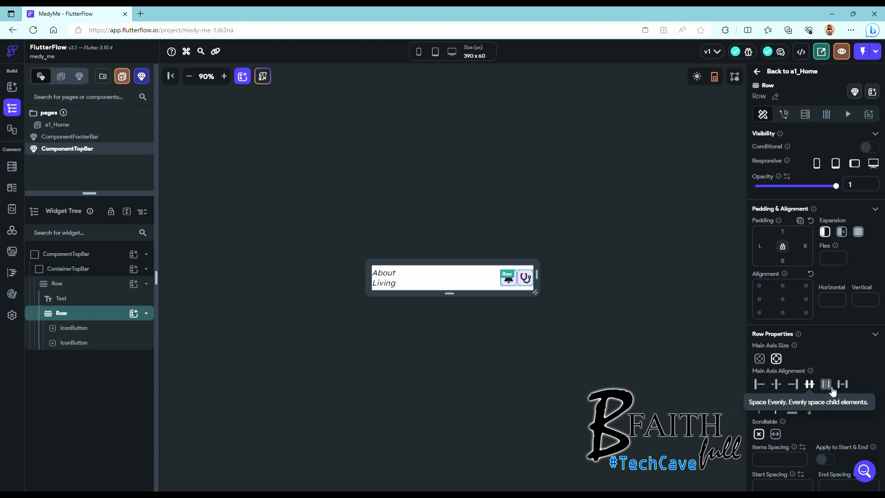
left_click(809, 384)
scroll(809, 384, "down", 1)
left_click(798, 420)
type("10")
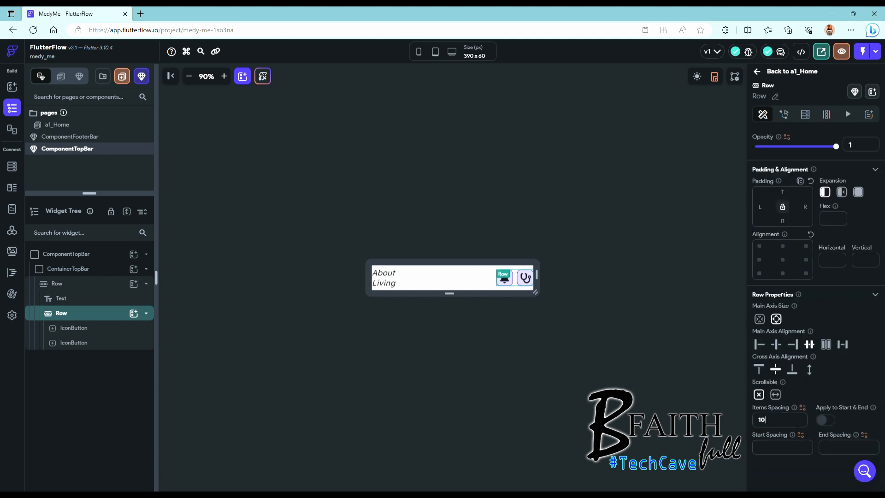
left_click(827, 344)
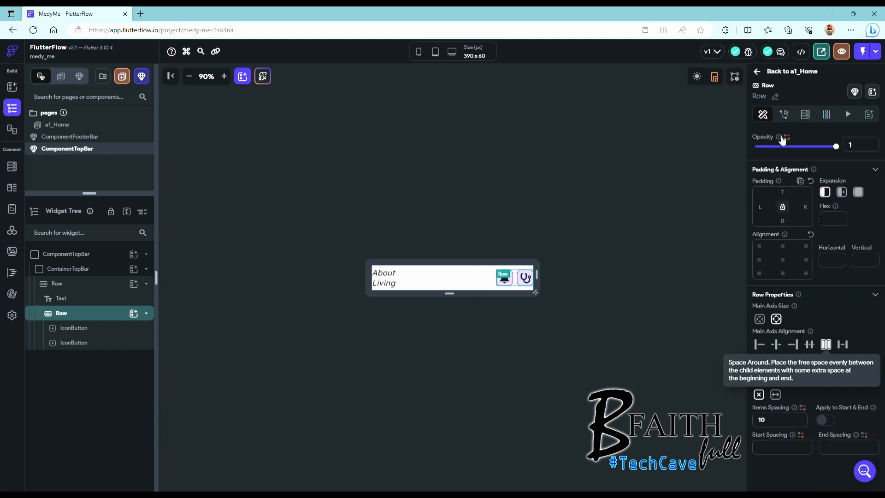
left_click(759, 71)
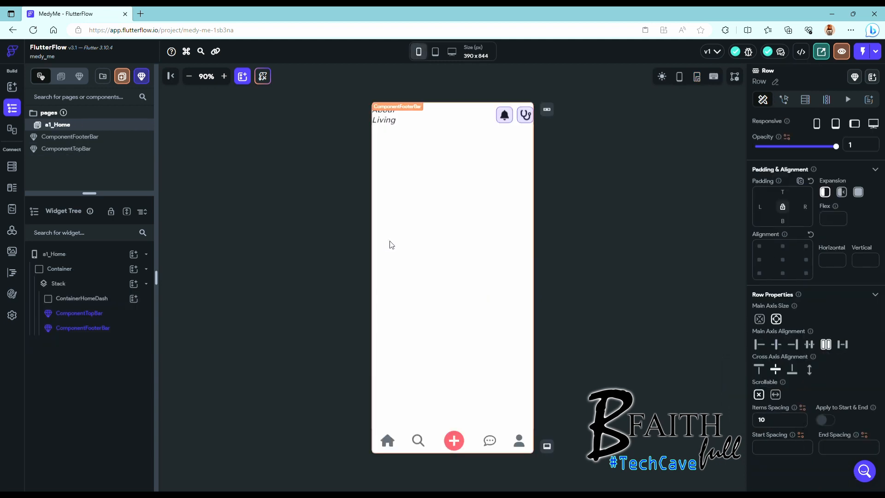
Step: Add a column inside ContainerHomeDash and a row inside that column
left_click(79, 302)
left_click(133, 301)
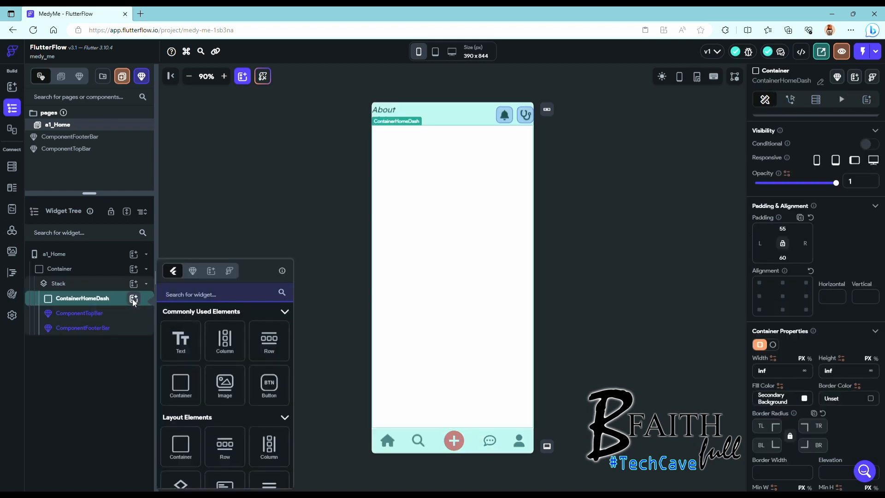
left_click(225, 340)
left_click(133, 313)
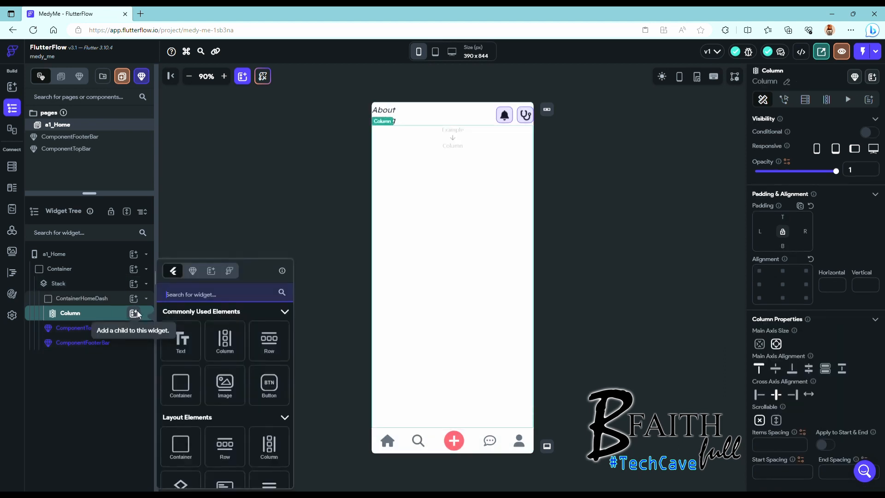
left_click(270, 336)
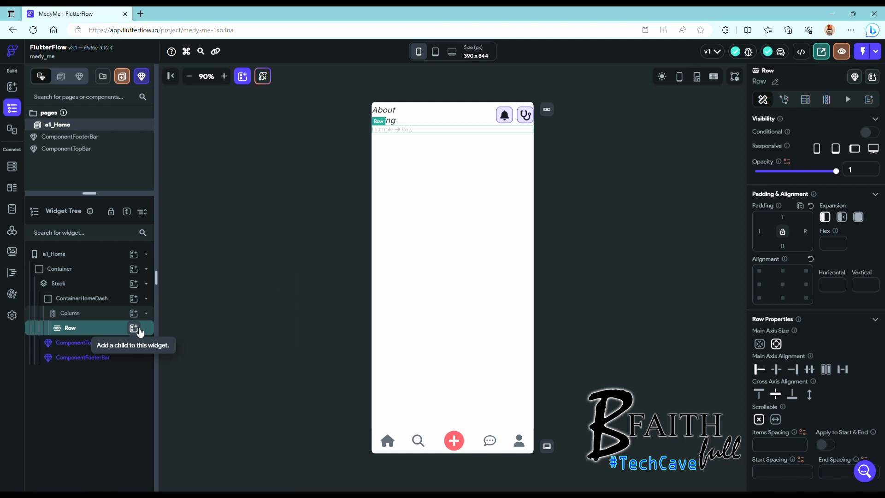
Step: Add a text widget and an icon widget to the new row in the home dashboard column
left_click(138, 331)
left_click(181, 341)
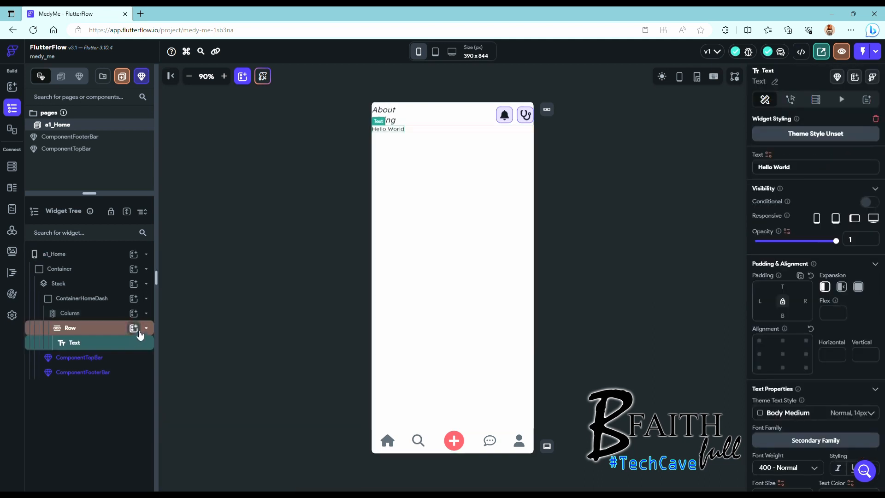
left_click(135, 329)
type("icon")
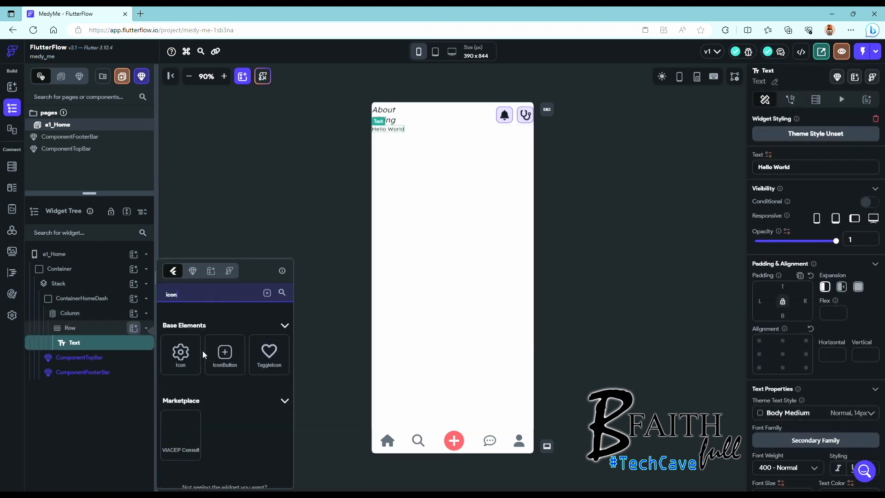
left_click(180, 354)
Step: Change the new icon to the Material Face Retouching Natural icon
left_click(815, 371)
type("happy")
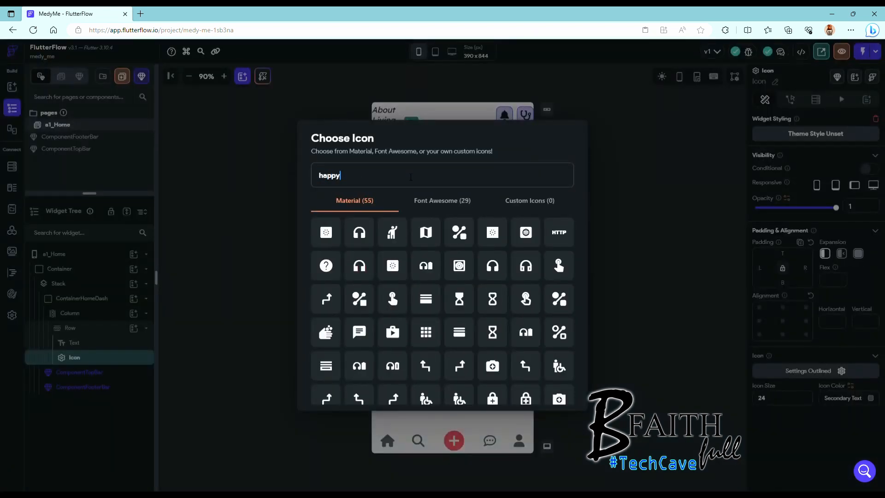
key("BackSpace")
key("BackSpace")
key("BackSpace")
key("BackSpace")
key("BackSpace")
type("face")
left_click(393, 203)
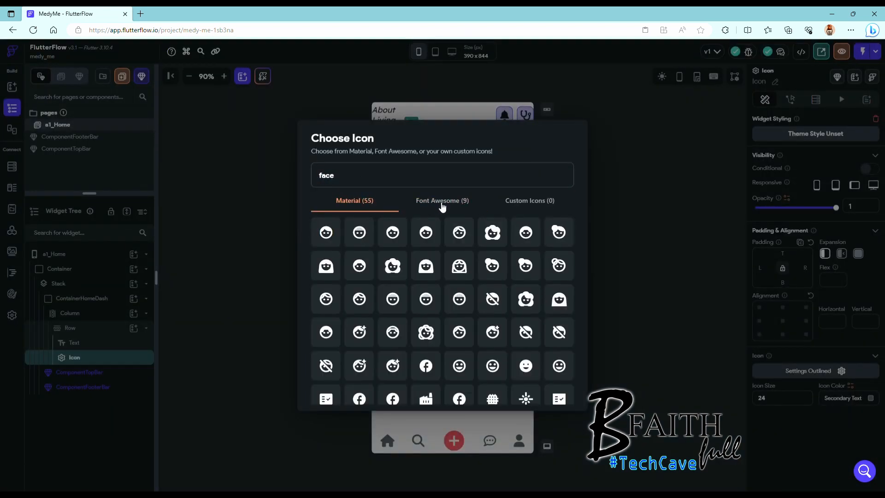
left_click(441, 203)
left_click(369, 203)
left_click(361, 332)
Step: Set the row's text from a Combine Text variable made of "Hello" and "[user]"
left_click(73, 343)
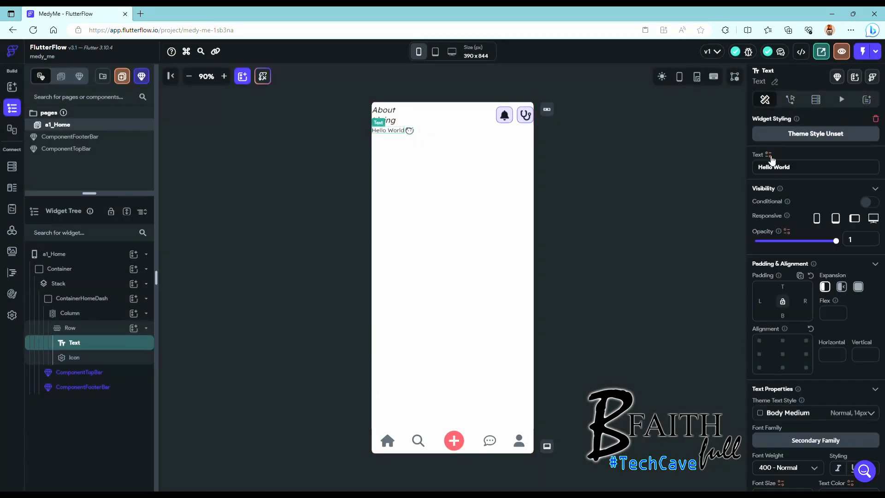
left_click(769, 155)
scroll(653, 230, "down", 2)
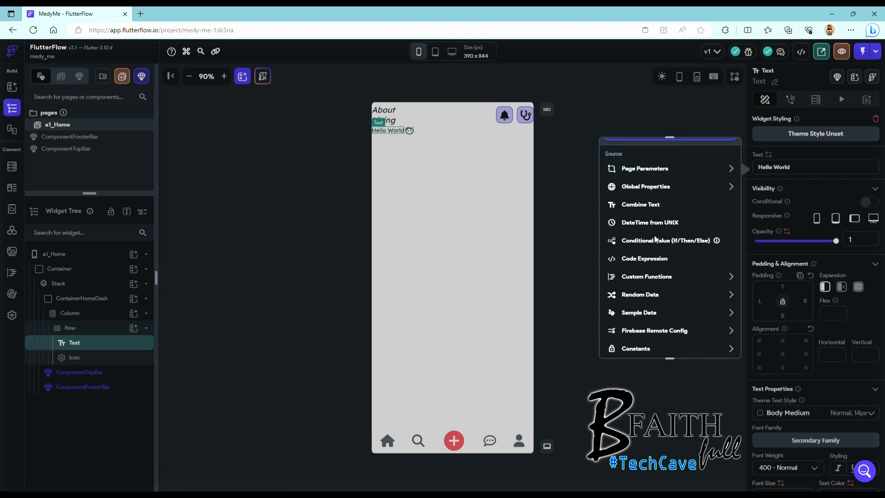
scroll(648, 287, "up", 2)
left_click(648, 248)
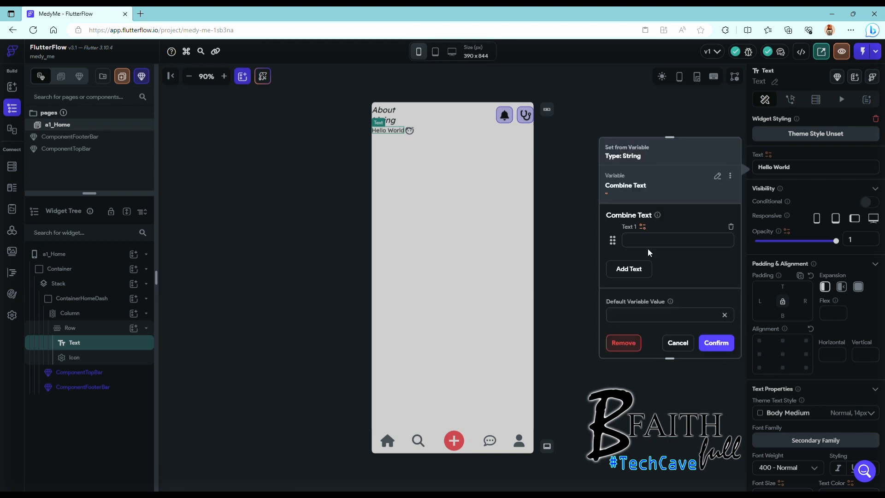
type("Hello")
left_click(631, 268)
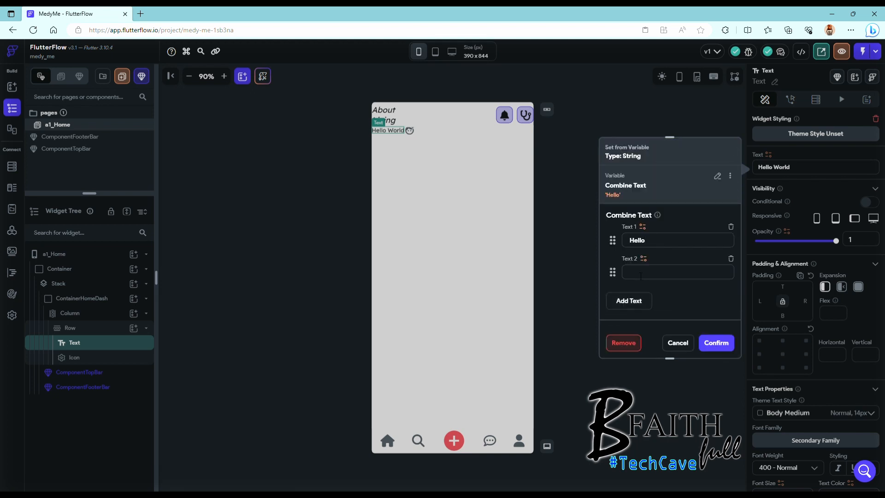
left_click(640, 275)
type("[user[")
key("BackSpace")
type("]")
left_click(717, 342)
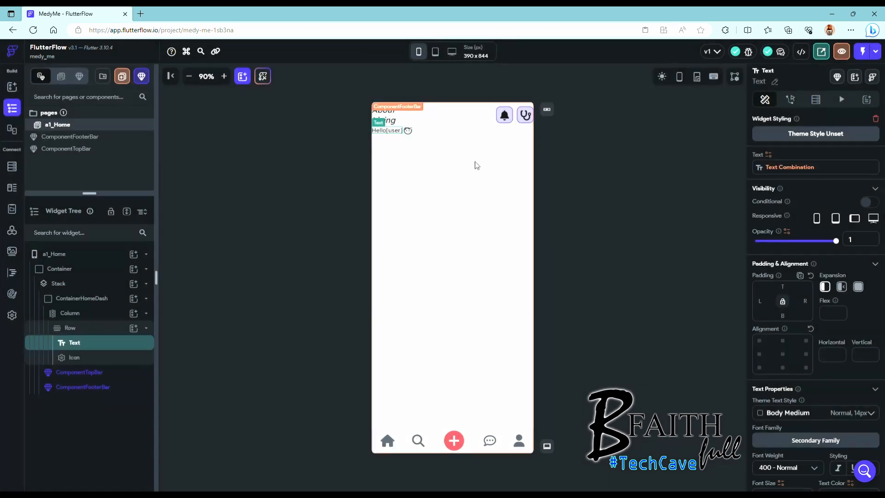
Step: Set the greeting text's font size to 20 and its font weight to 700 - Bold
scroll(790, 396, "down", 2)
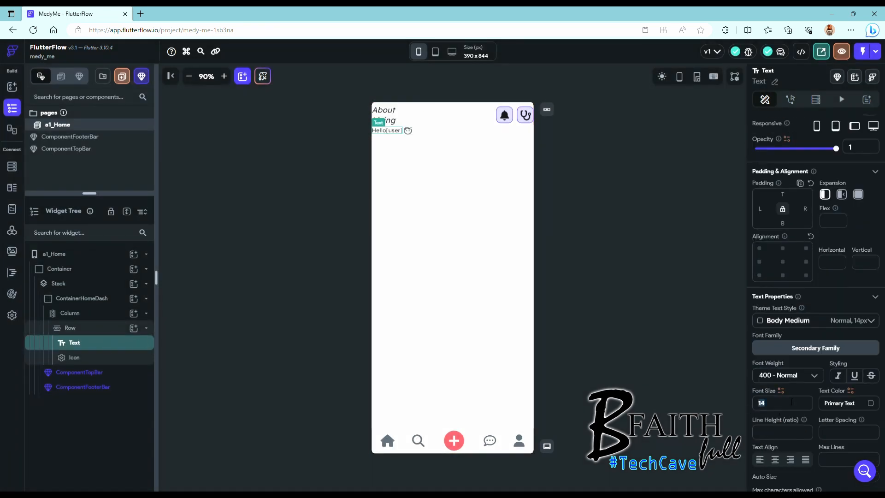
type("20")
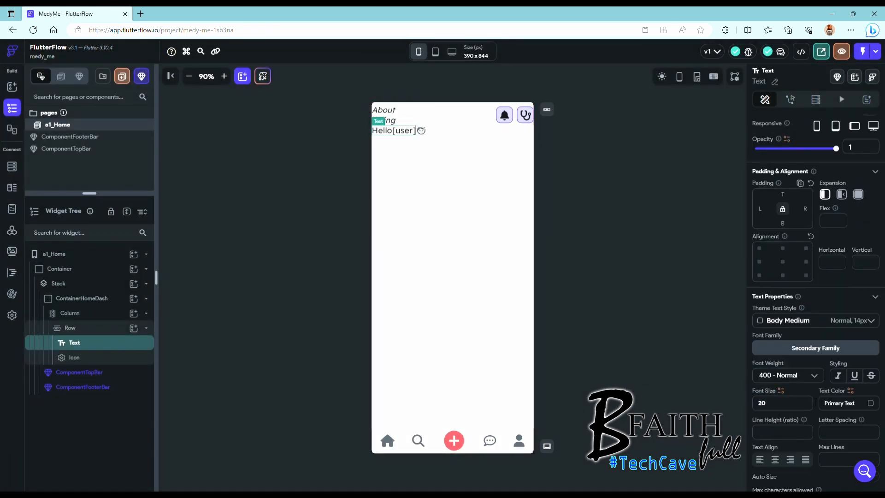
scroll(815, 401, "down", 1)
left_click(814, 329)
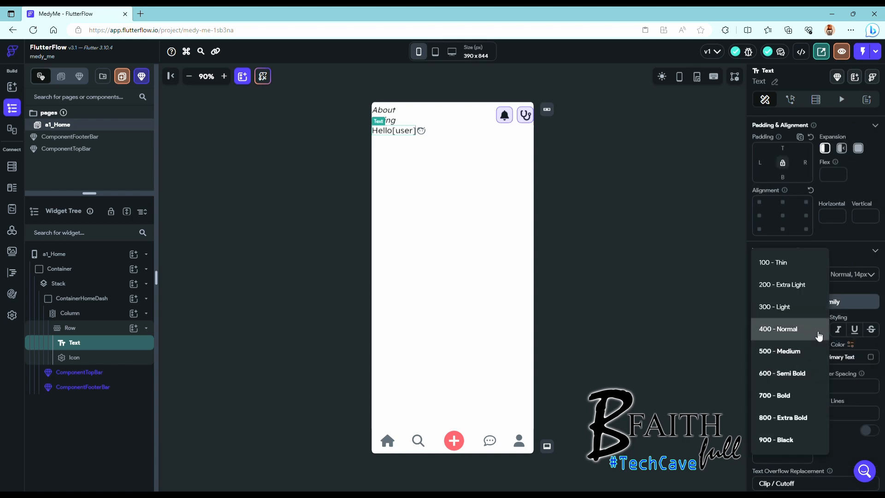
left_click(781, 394)
Step: Make the dashboard column scrollable and set the face icon's left padding to 10
left_click(91, 313)
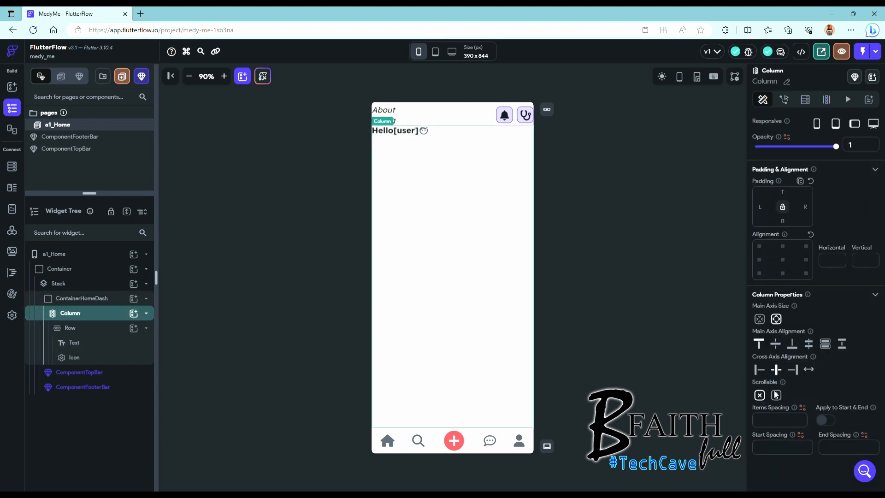
left_click(87, 358)
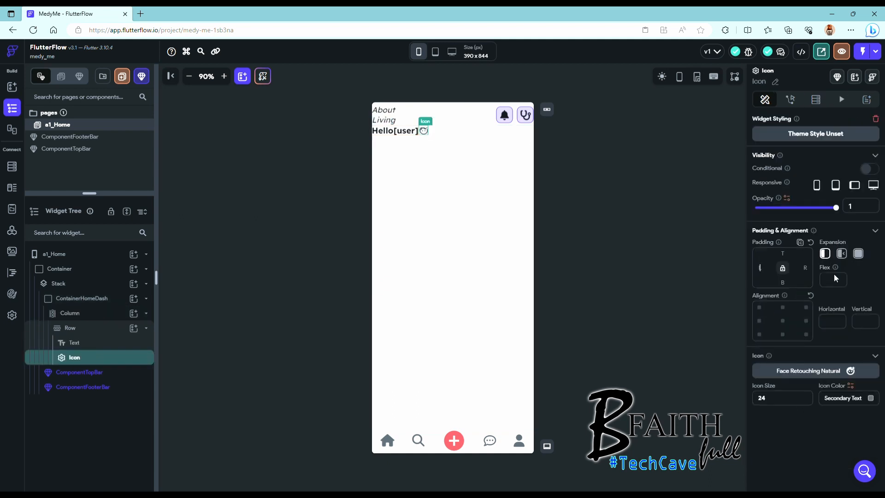
type("10")
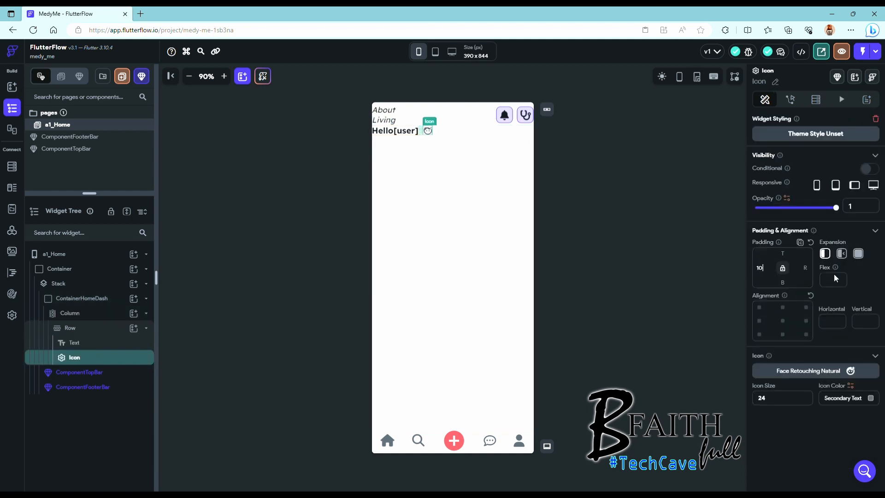
Step: Add a text widget to the dashboard column below the greeting row, reading "What's going on?"
left_click(134, 313)
left_click(181, 337)
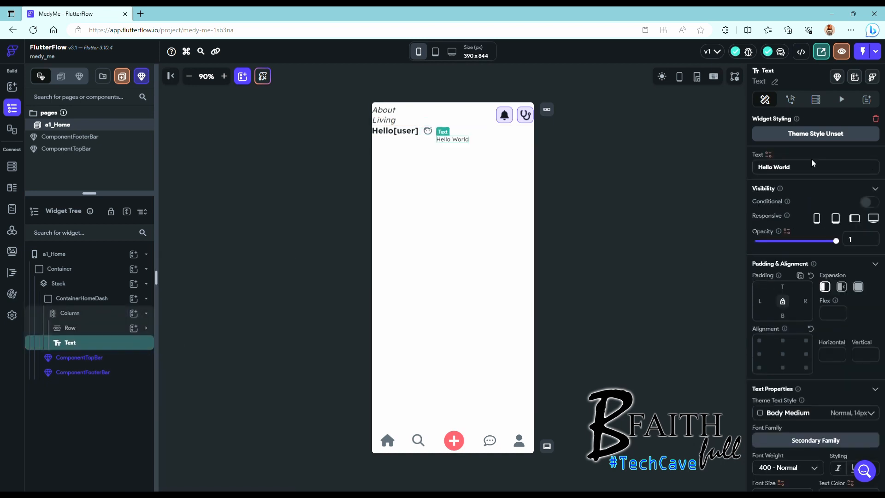
triple_click(812, 165)
type("W")
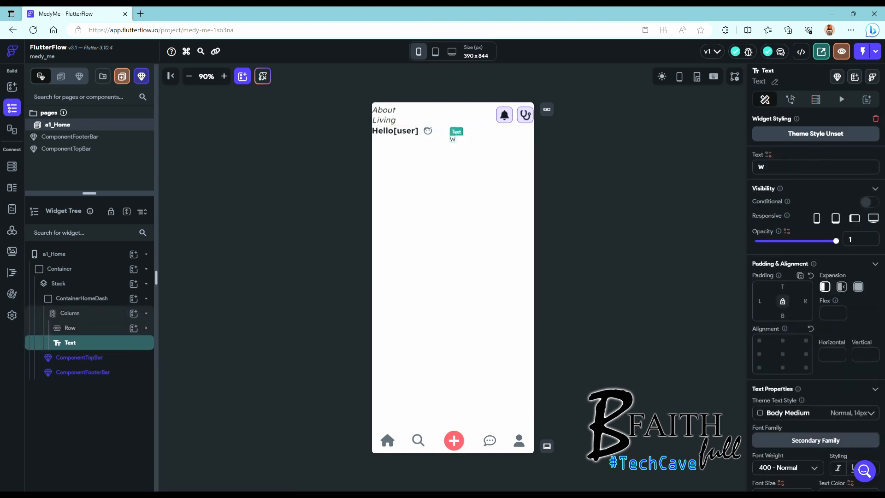
type("hat's going on?")
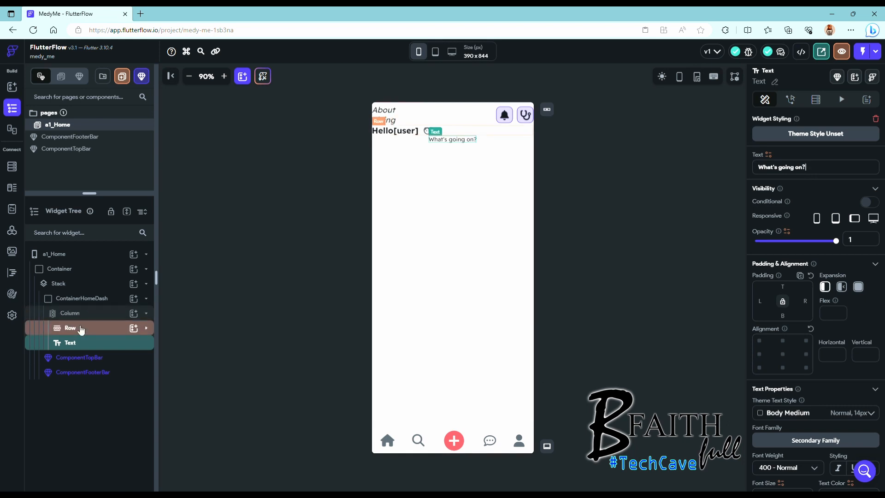
Step: Wrap the "What's going on?" text in a row and collapse that row in the widget tree
right_click(79, 342)
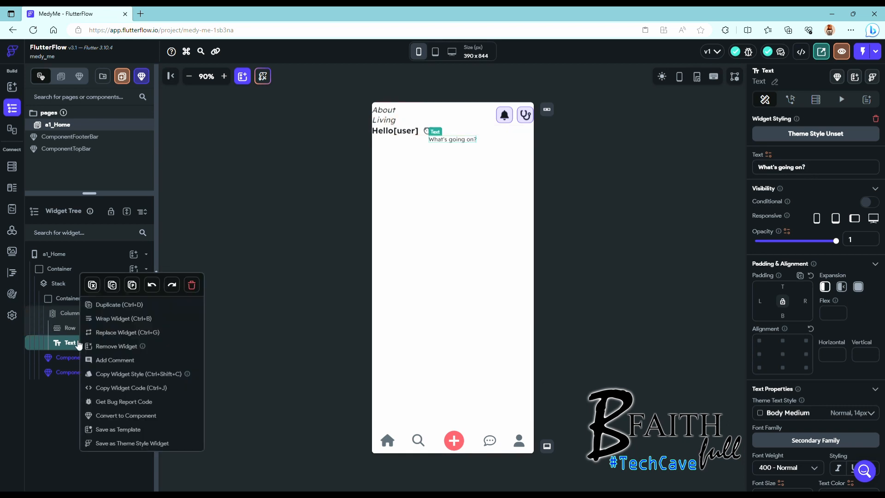
left_click(111, 319)
left_click(513, 192)
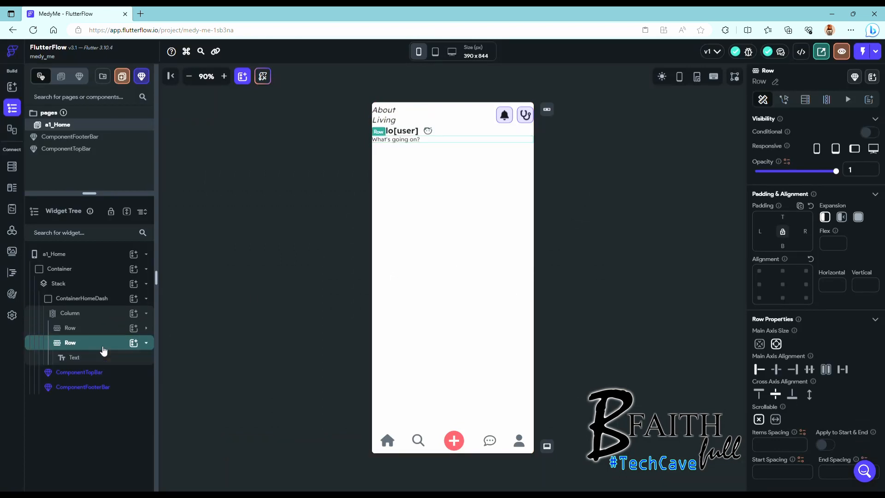
left_click(147, 343)
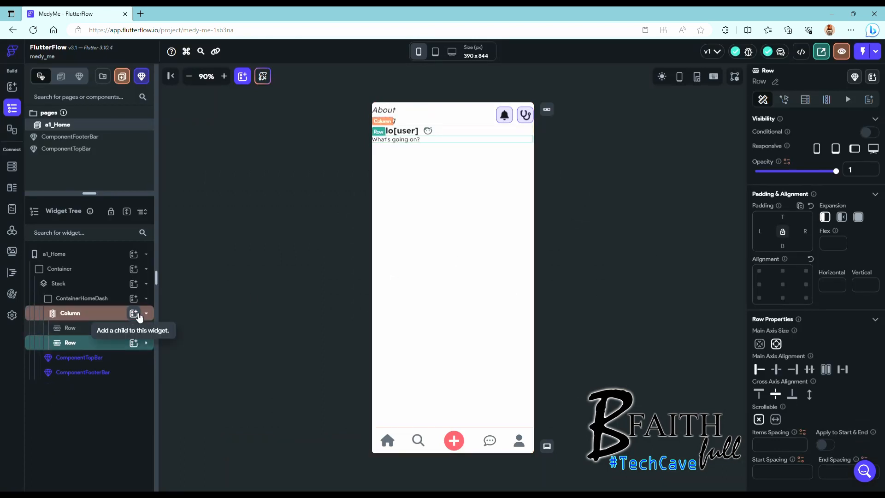
Step: Add a third row to the dashboard column and place an image widget in it
left_click(134, 313)
left_click(269, 339)
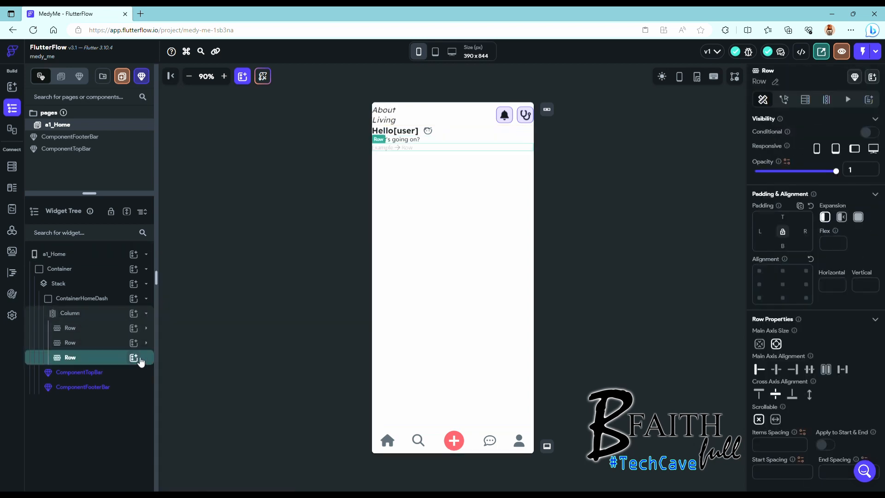
left_click(134, 358)
type("image")
left_click(184, 341)
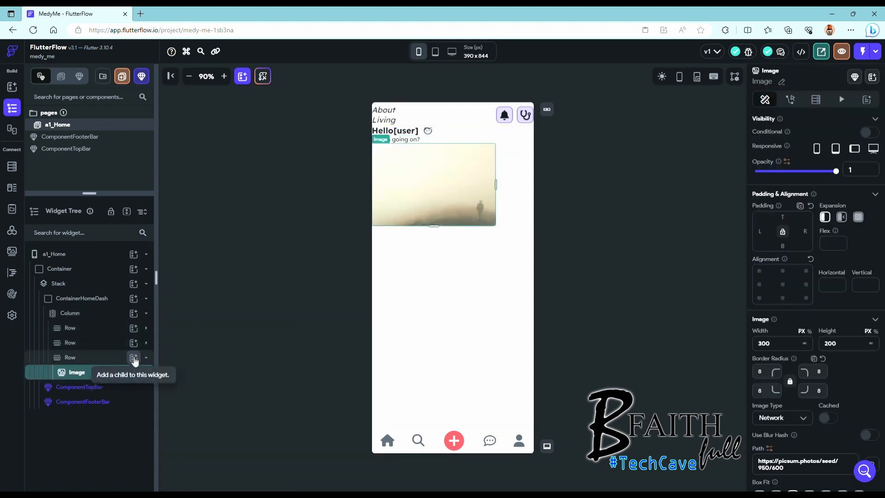
Step: Add a TextField widget beside the image in the third row
left_click(134, 358)
type("form")
key("BackSpace")
key("BackSpace")
key("BackSpace")
key("BackSpace")
type("text")
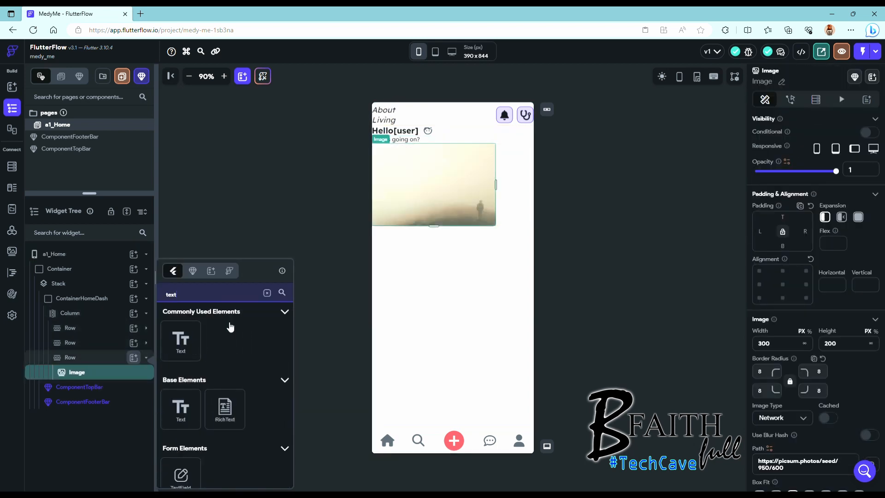
scroll(230, 328, "down", 1)
left_click(195, 425)
Step: Set the image's width and height to 50 px
left_click(71, 371)
scroll(802, 314, "down", 1)
left_click_drag(767, 297, 757, 297)
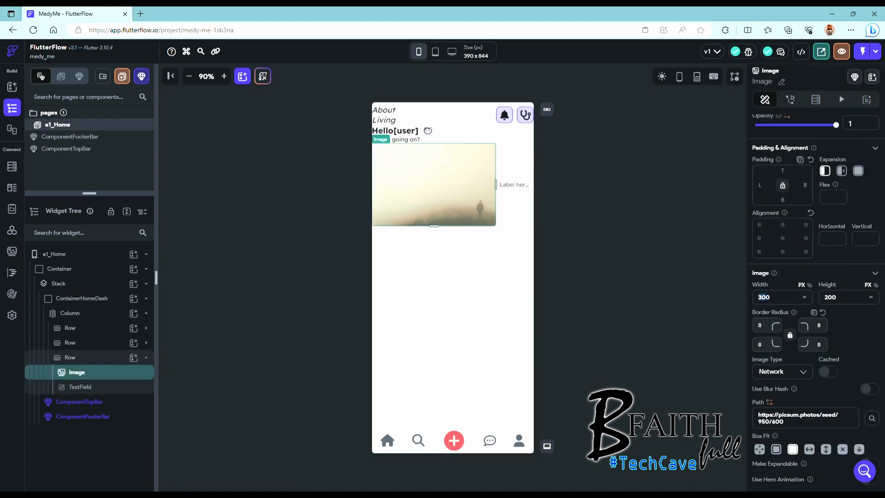
type("5")
key("Tab")
type("50")
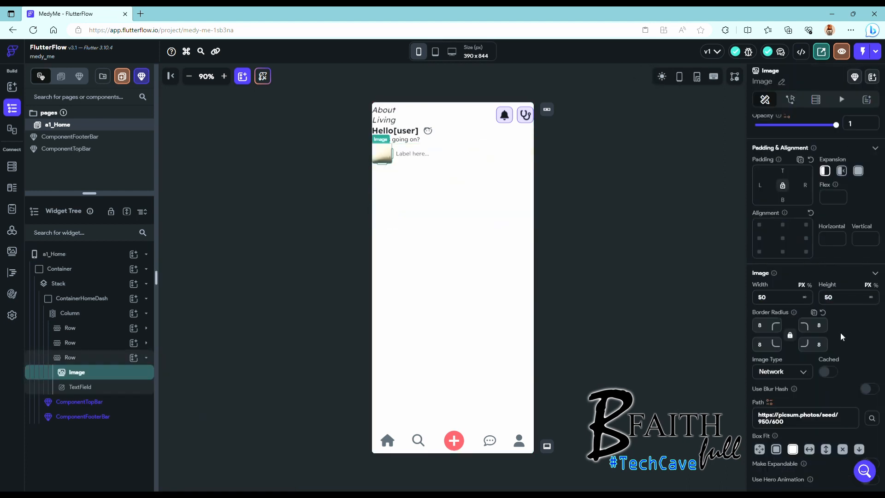
Step: Set the image's width and height to 60 px
left_click_drag(763, 297, 757, 298)
type("6")
key("Tab")
type("60")
Step: Set the dashboard column's items spacing to 10
left_click(74, 313)
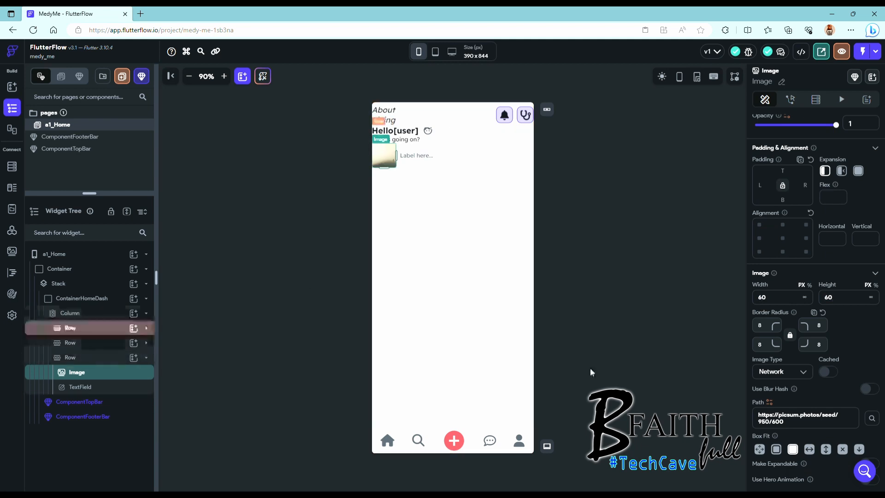
left_click(782, 420)
type("10")
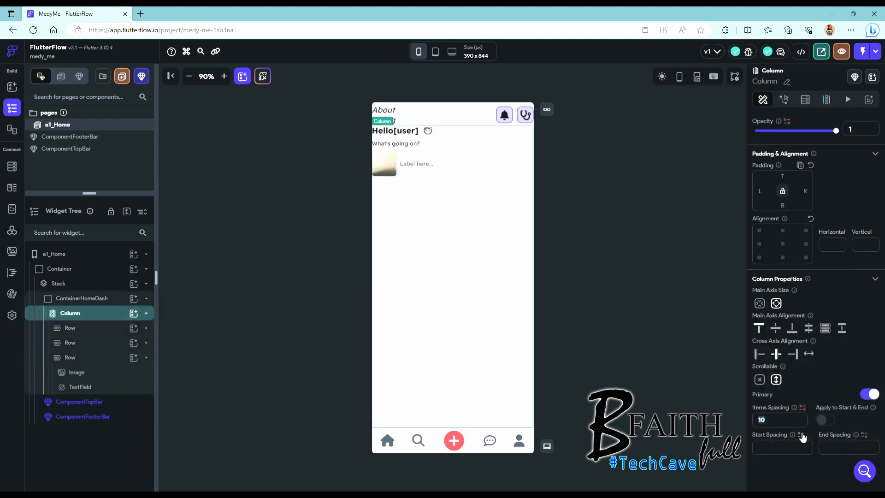
Step: Set the dashboard column's items spacing to 20
key("BackSpace")
key("BackSpace")
type("20")
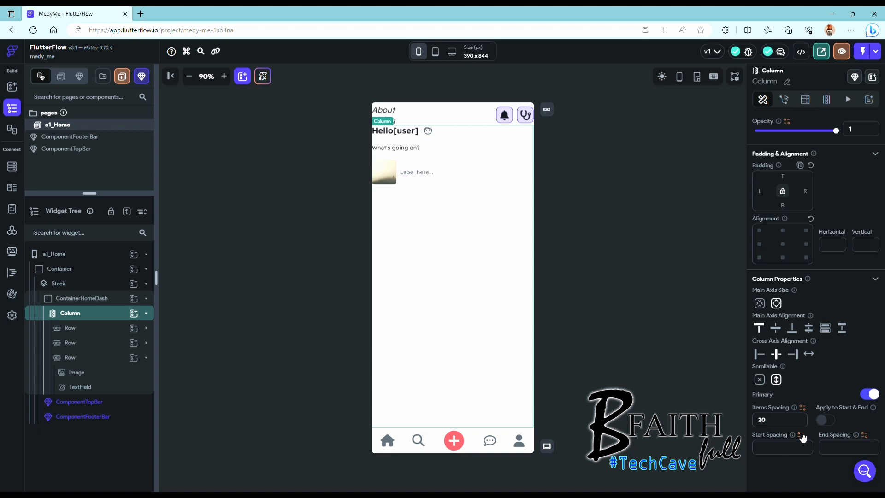
Step: Set the left and right padding of the page's outer container to 15
left_click(60, 269)
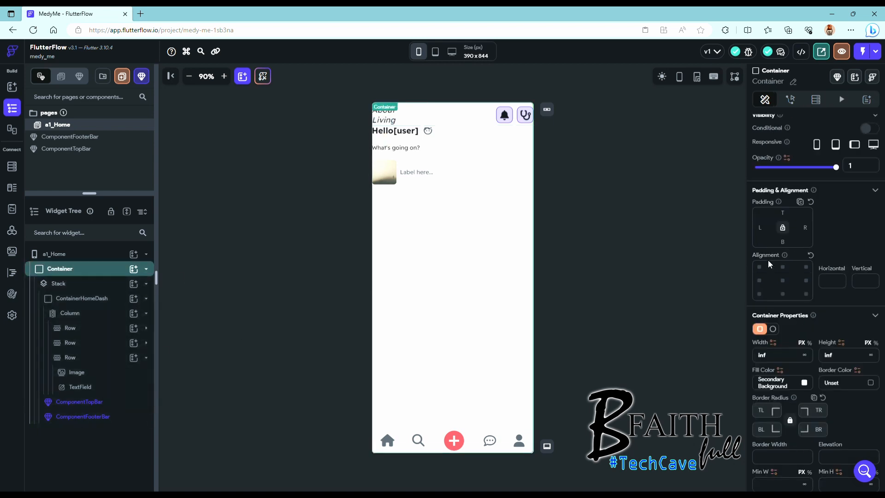
left_click(765, 233)
type("15")
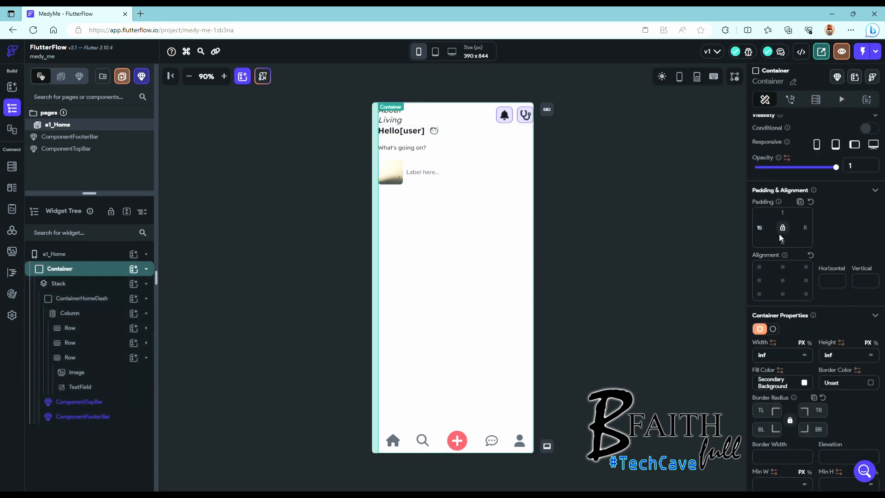
left_click(806, 228)
type("15")
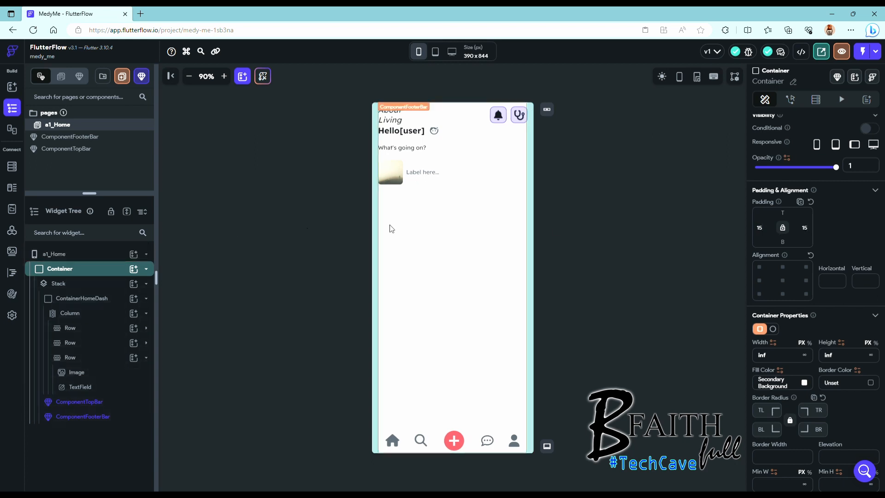
Step: Set the text field's label text to "Share whats on your mind"
left_click(81, 387)
scroll(804, 300, "down", 10)
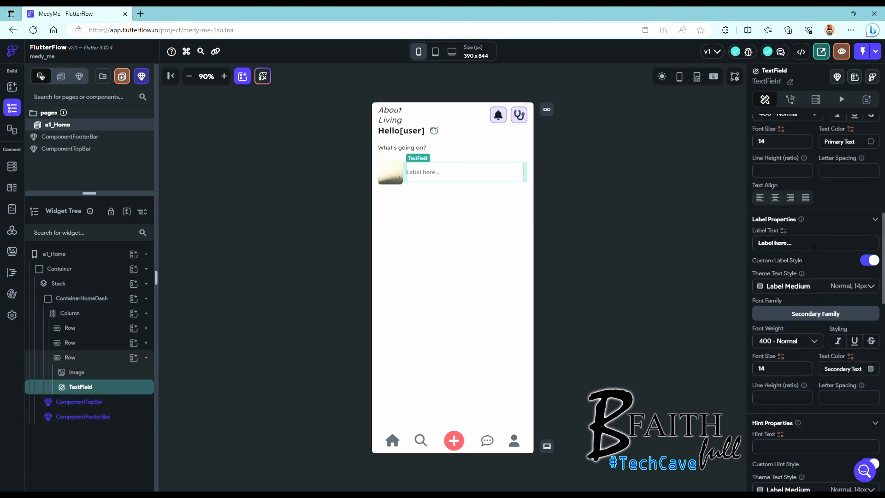
triple_click(804, 248)
type("Share whats on your mind")
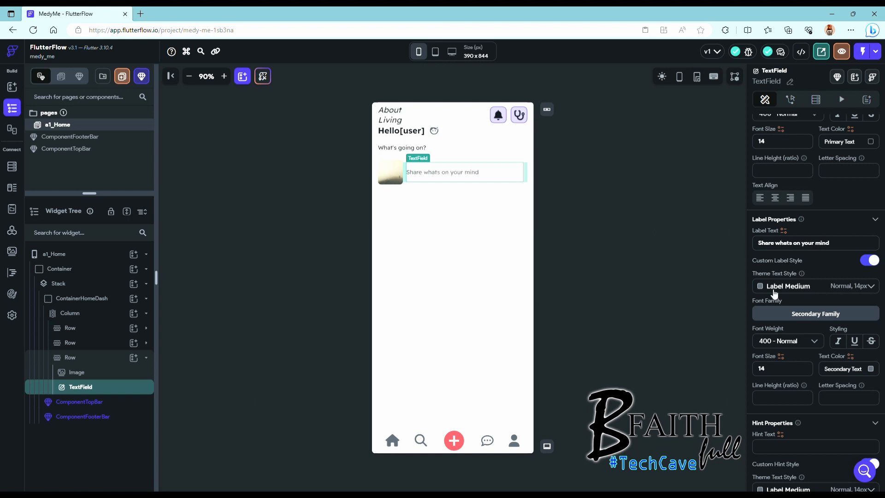
Step: Set the outer container's fill color to Primary Background
left_click(74, 254)
left_click(82, 269)
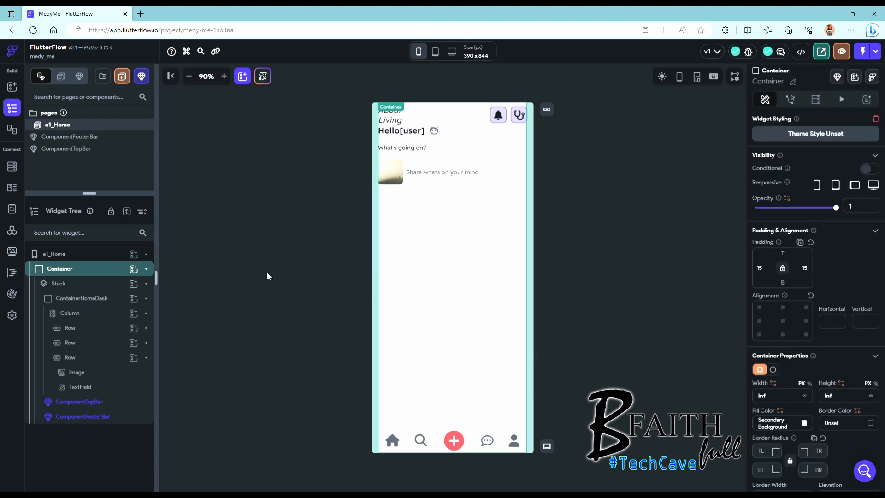
left_click(805, 423)
left_click(499, 290)
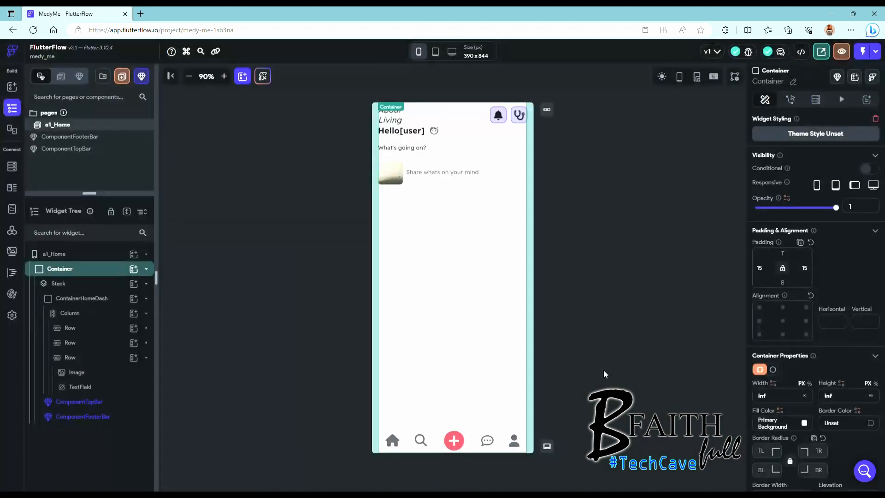
left_click(662, 360)
left_click(76, 269)
left_click(87, 259)
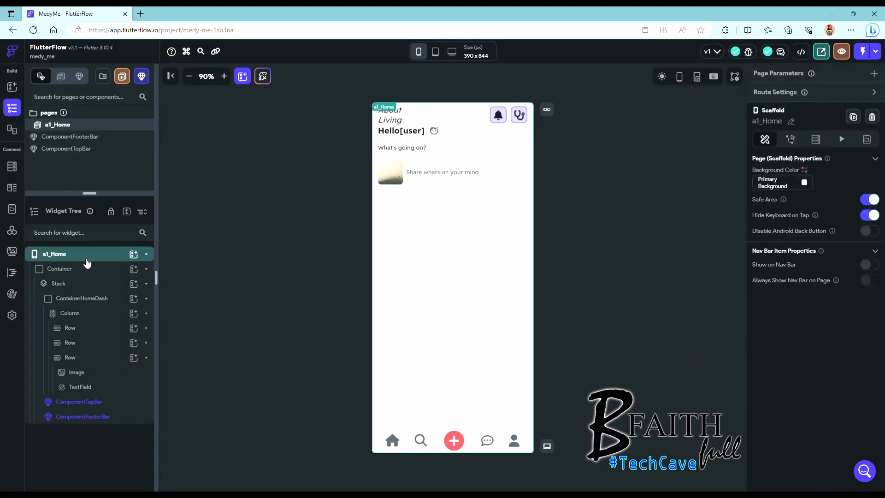
left_click(83, 269)
left_click(82, 284)
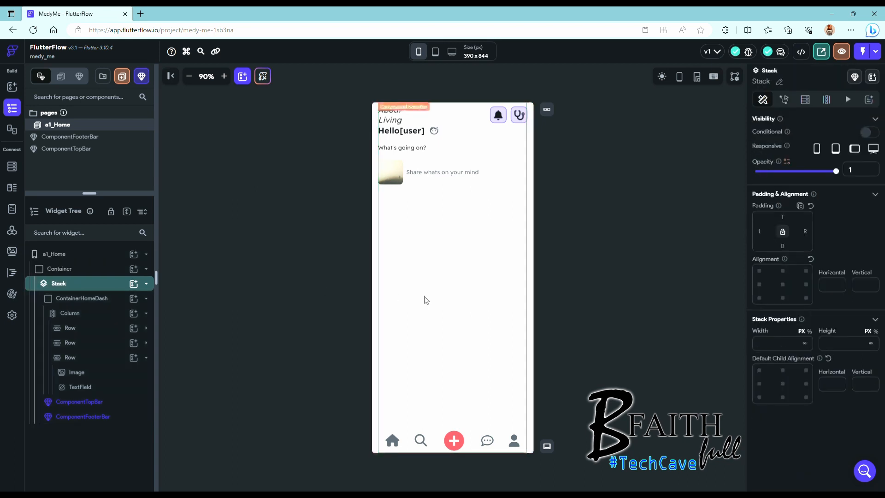
left_click(78, 298)
left_click(811, 425)
left_click(235, 331)
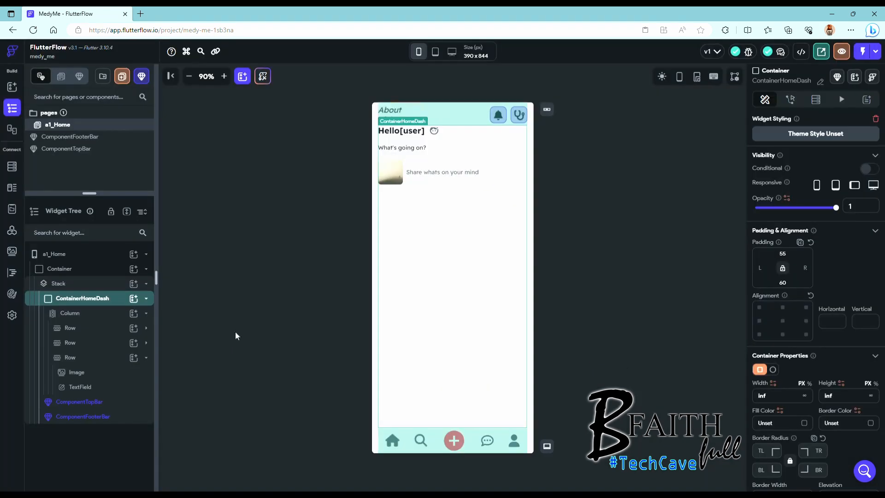
Step: Set the text field's border radius to 10 on all corners and clear its border color
left_click(91, 318)
left_click(80, 387)
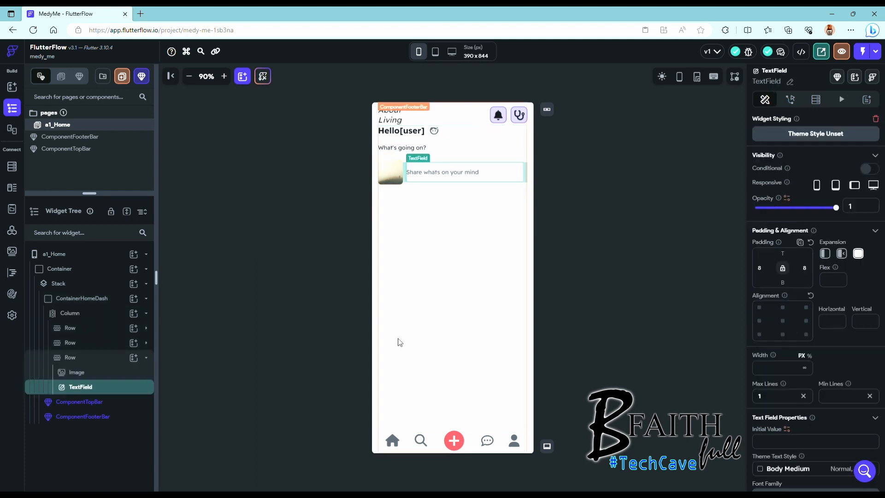
scroll(805, 385, "down", 10)
scroll(804, 382, "down", 7)
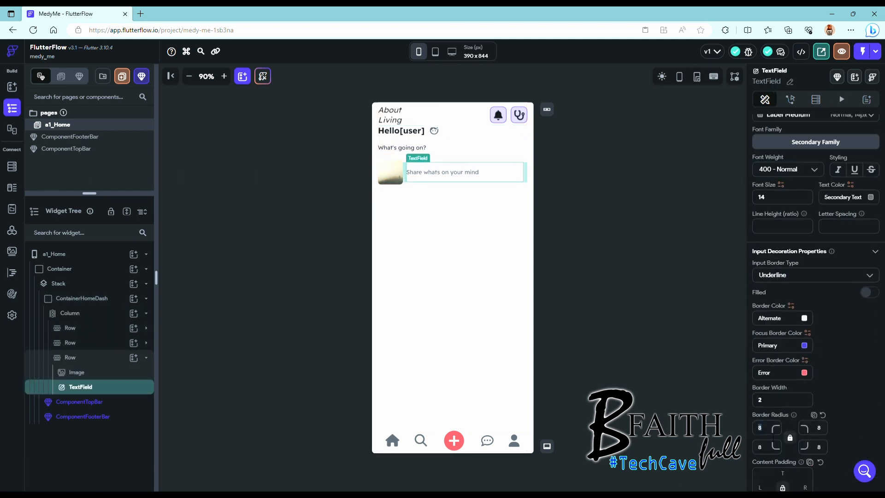
left_click_drag(767, 429, 744, 409)
type("10")
left_click(804, 318)
left_click(507, 354)
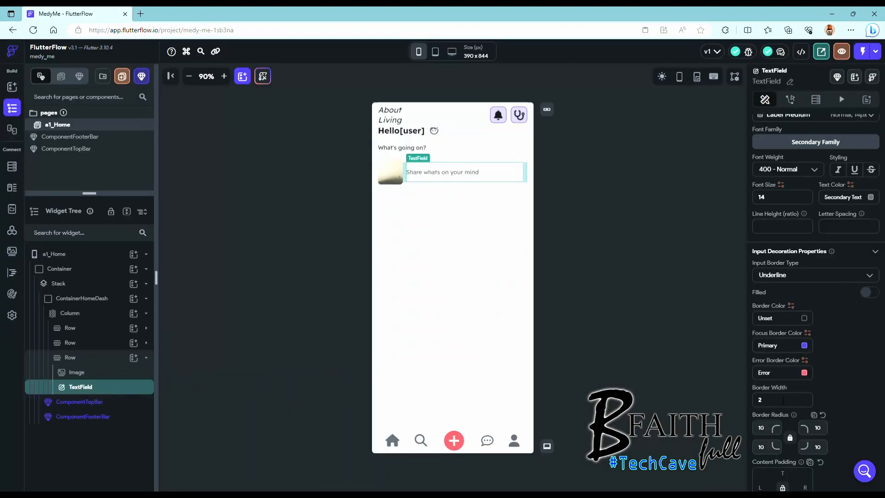
Step: Set the text field's border width to 1 and make it filled with the Secondary Background color
scroll(779, 397, "down", 8)
scroll(783, 401, "up", 10)
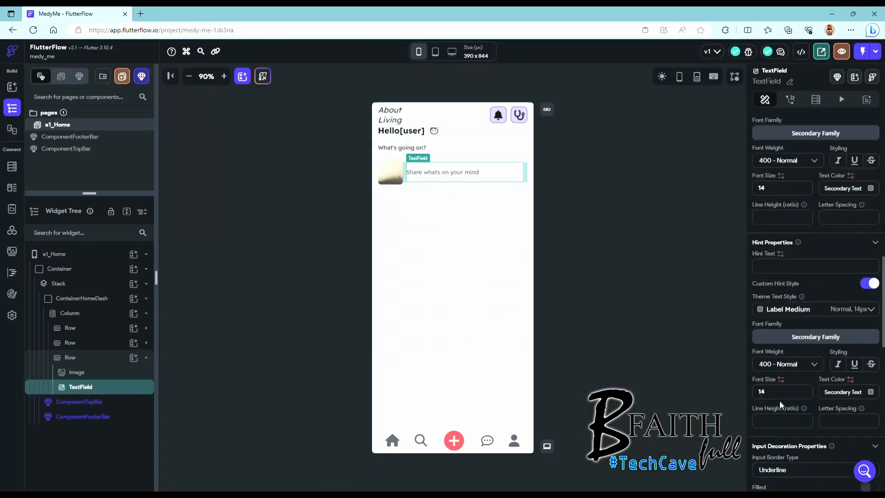
scroll(779, 400, "down", 8)
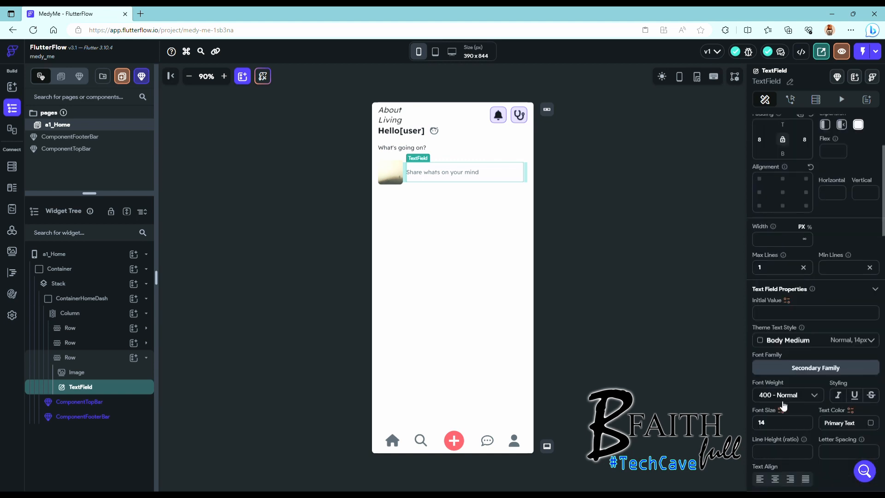
scroll(785, 406, "down", 1)
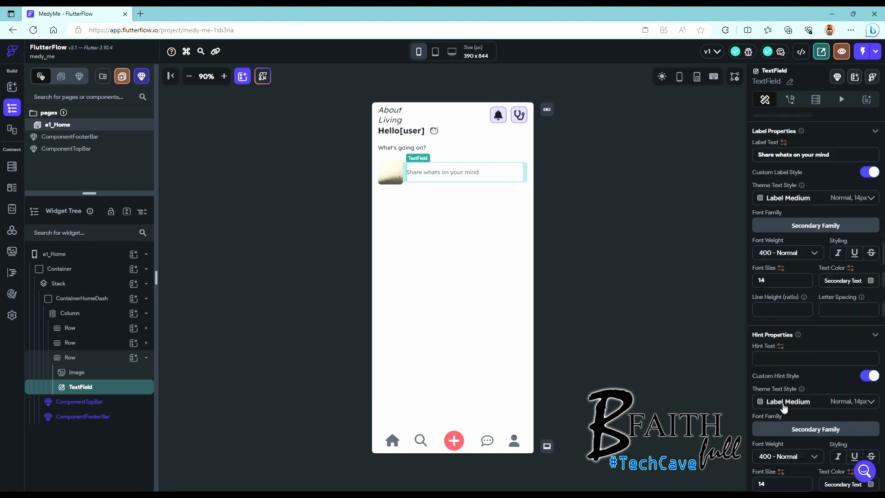
scroll(784, 379, "down", 3)
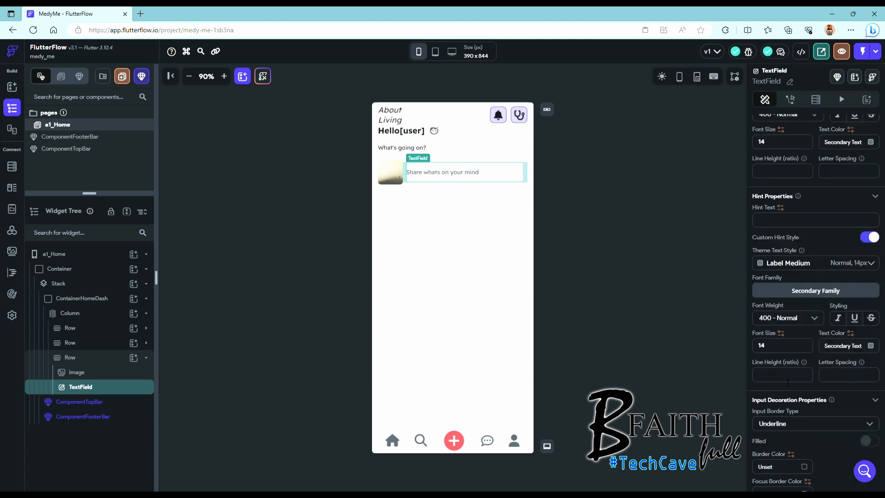
left_click(875, 196)
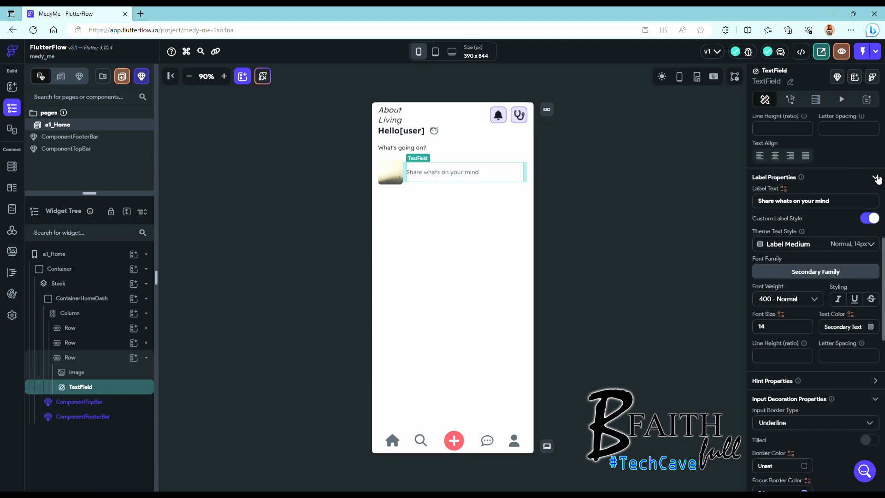
left_click(875, 178)
left_click(869, 254)
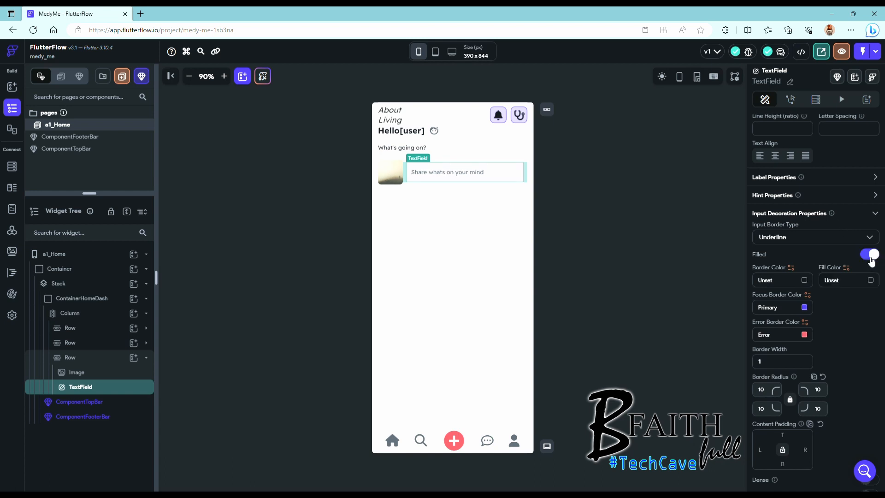
left_click(871, 281)
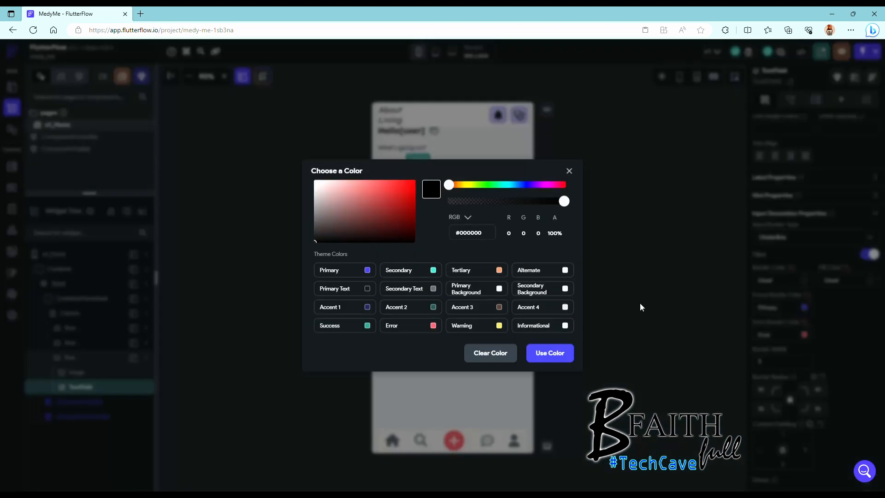
left_click(566, 290)
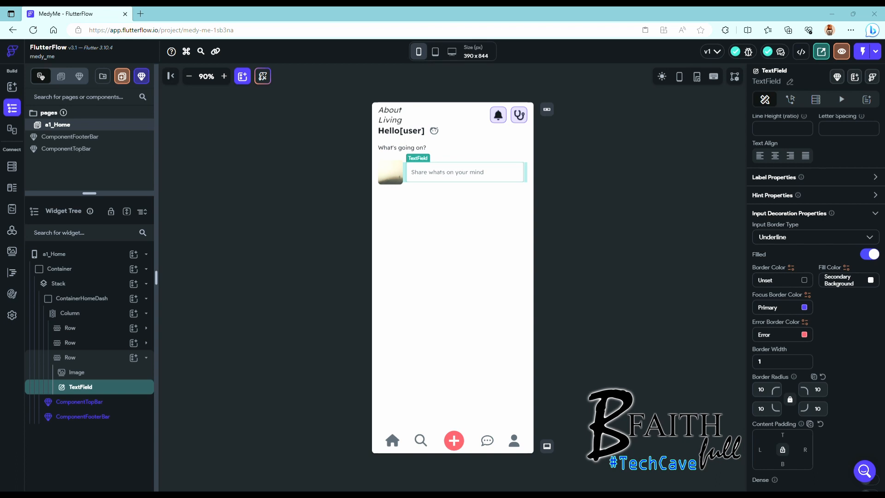
Step: Add a fourth row to the dashboard column below the image and text field row
left_click(147, 357)
left_click(141, 302)
left_click(206, 349)
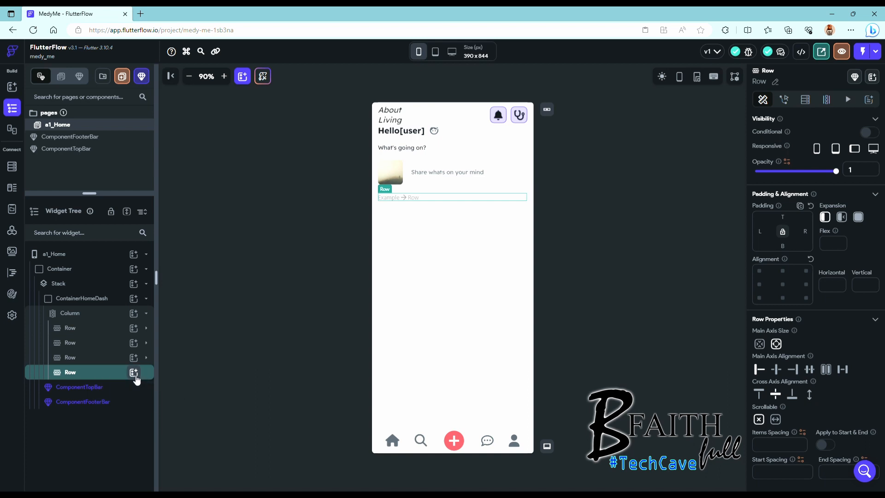
Step: Copy the image from the third row and paste it into the new fourth row
left_click(146, 358)
left_click(93, 383)
right_click(92, 376)
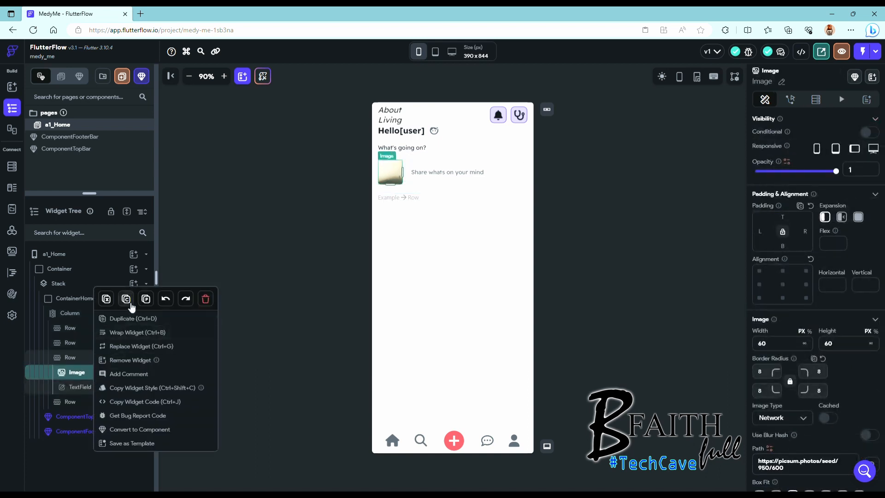
left_click(128, 302)
right_click(111, 402)
left_click(178, 285)
left_click(110, 417)
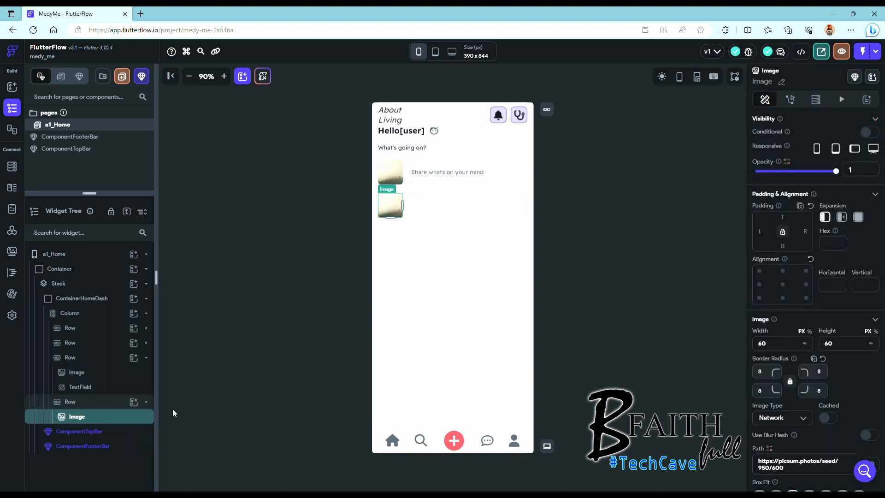
Step: Duplicate the pasted image three times and set the fourth row's items spacing to 20
key("ctrl+d")
key("ctrl+d")
key("ctrl+d")
left_click(70, 402)
left_click(780, 419)
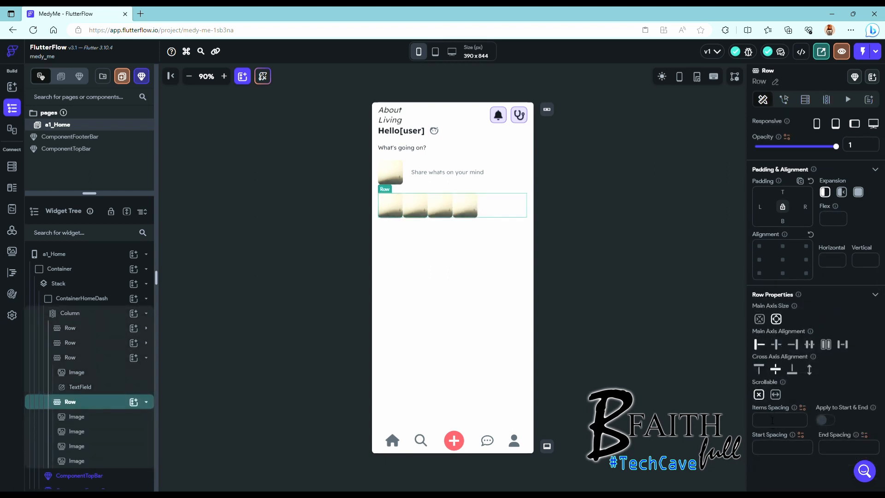
type("20")
Step: Duplicate one more image in the fourth row and make the row scrollable
left_click(92, 437)
key("ctrl+d")
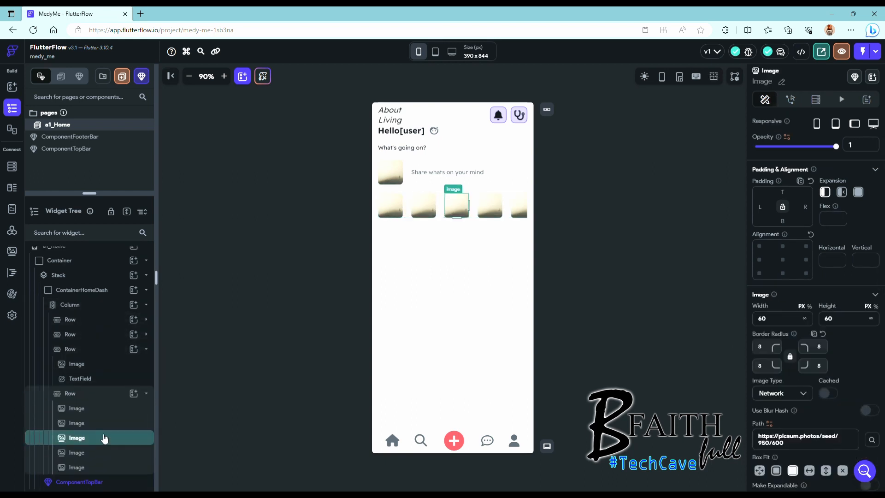
left_click(70, 393)
left_click(776, 394)
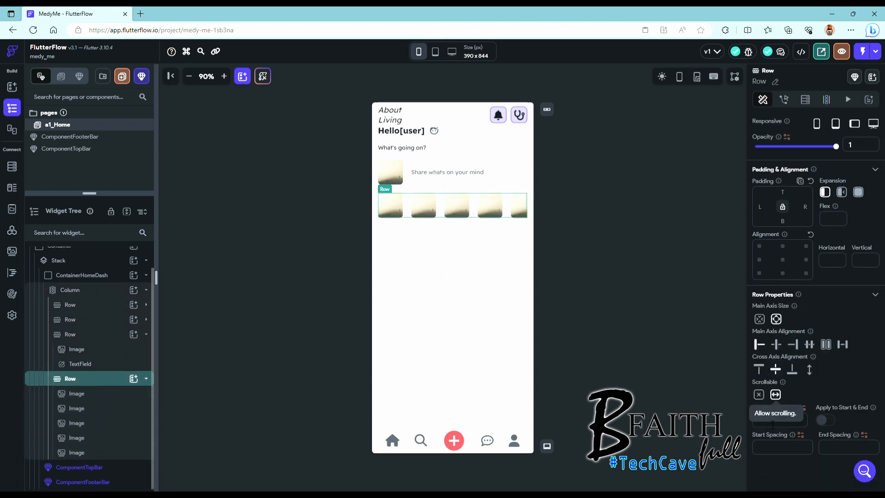
Step: Wrap the first image of the fourth row in a container 65 px wide and 65 px high
left_click(77, 393)
scroll(832, 367, "down", 2)
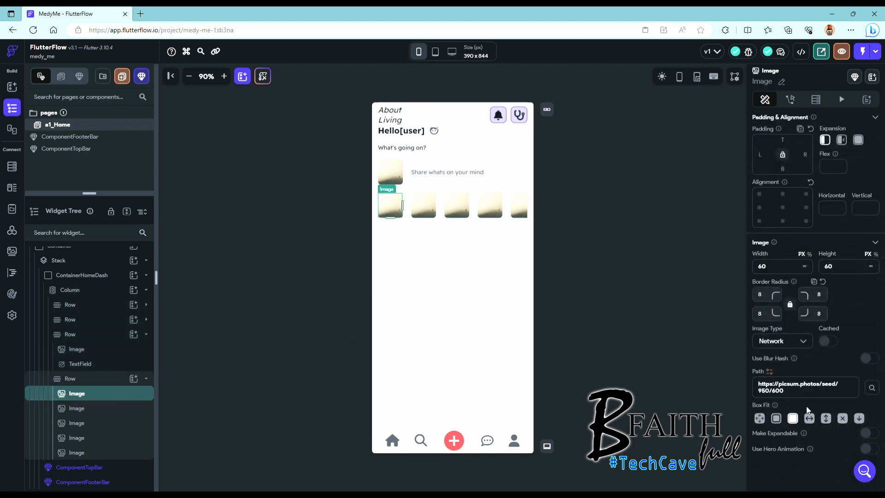
scroll(820, 360, "up", 2)
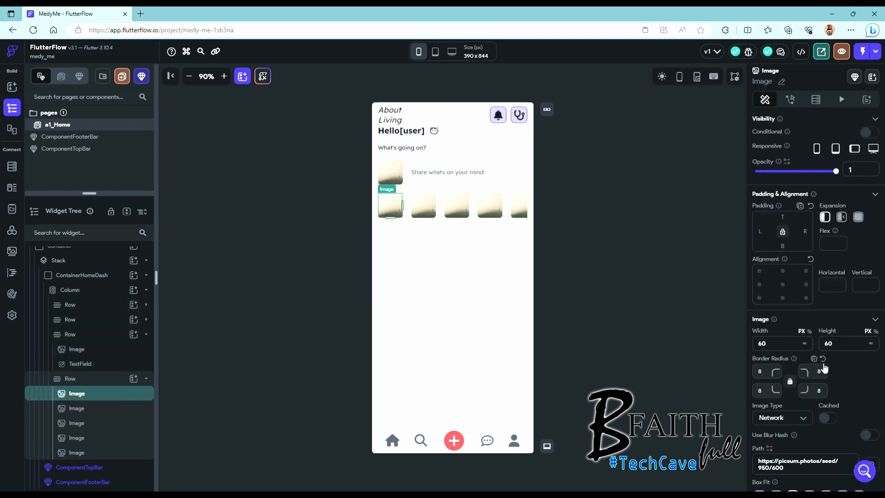
right_click(86, 393)
left_click(135, 321)
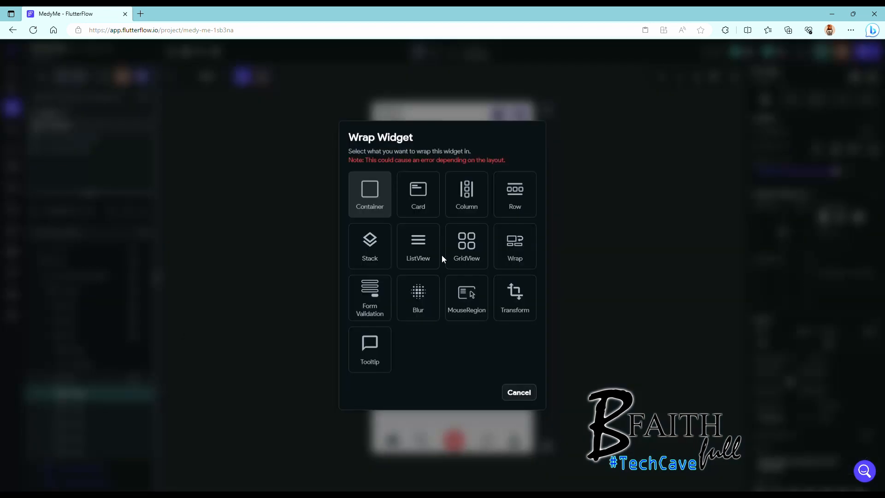
left_click(370, 193)
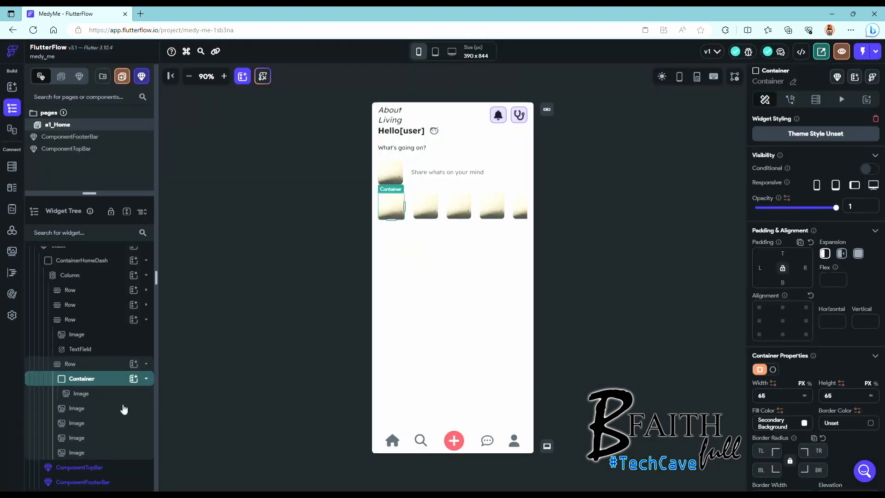
Step: Try a different box fit and a centered alignment on the image inside the new container
left_click(122, 408)
scroll(820, 179, "down", 2)
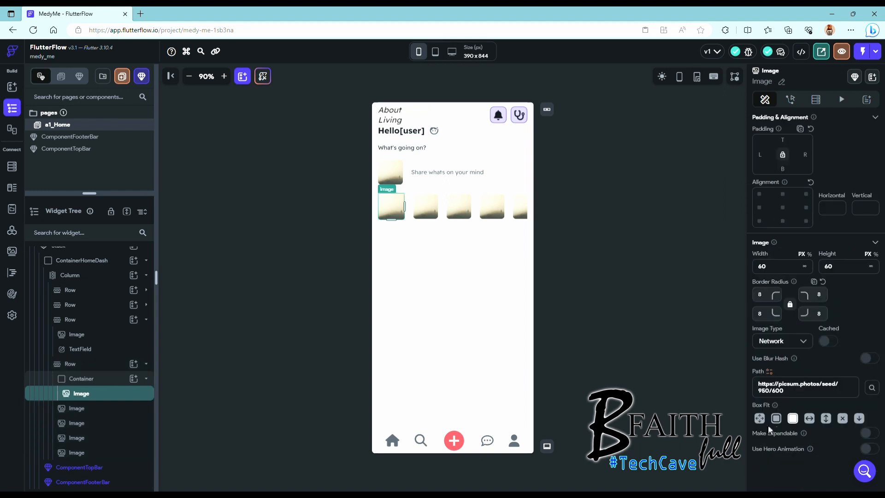
left_click(843, 418)
left_click(782, 208)
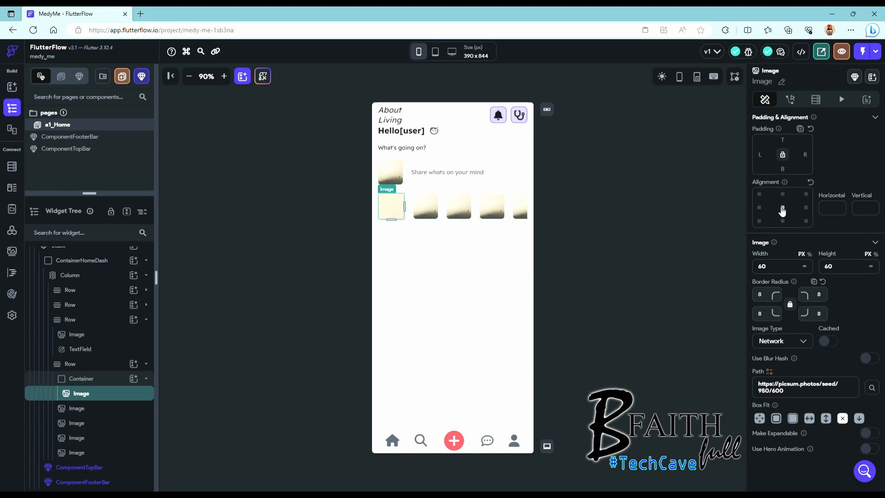
left_click(777, 418)
key("Escape")
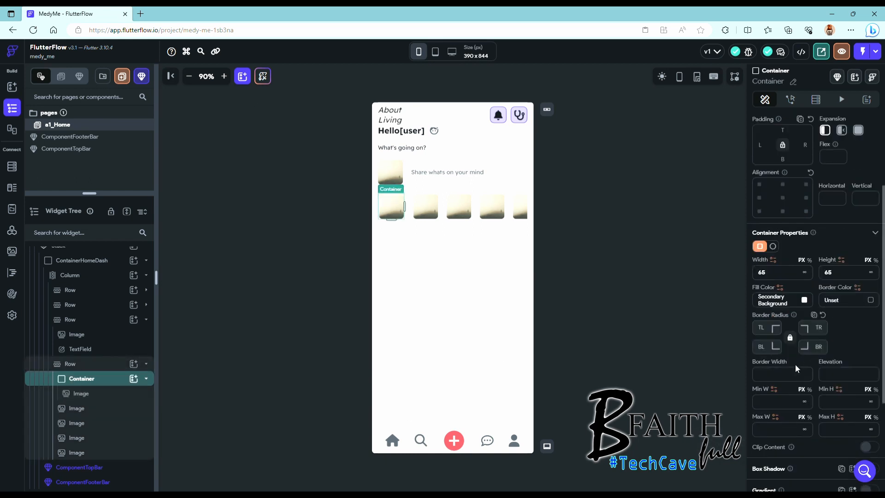
Step: Give the fourth row's container a border width of 2, a border radius of 10 and a centered child alignment
scroll(795, 389, "down", 1)
left_click(777, 285)
type("10")
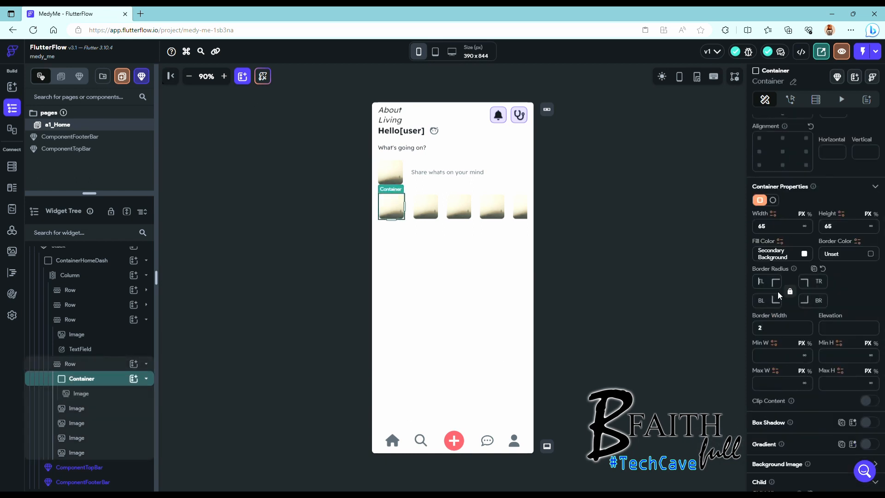
scroll(815, 394, "down", 3)
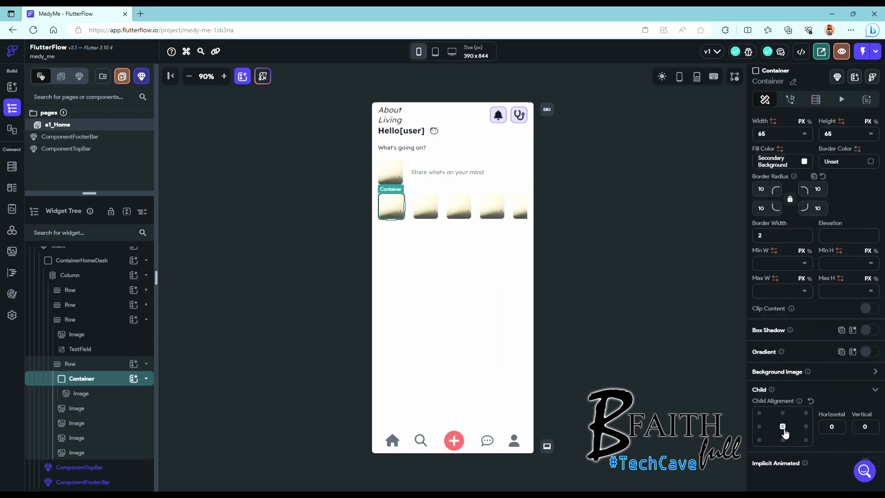
Step: Size the image inside the container to 55 by 55 px with border radius 10 and set its image type to Asset
left_click(81, 393)
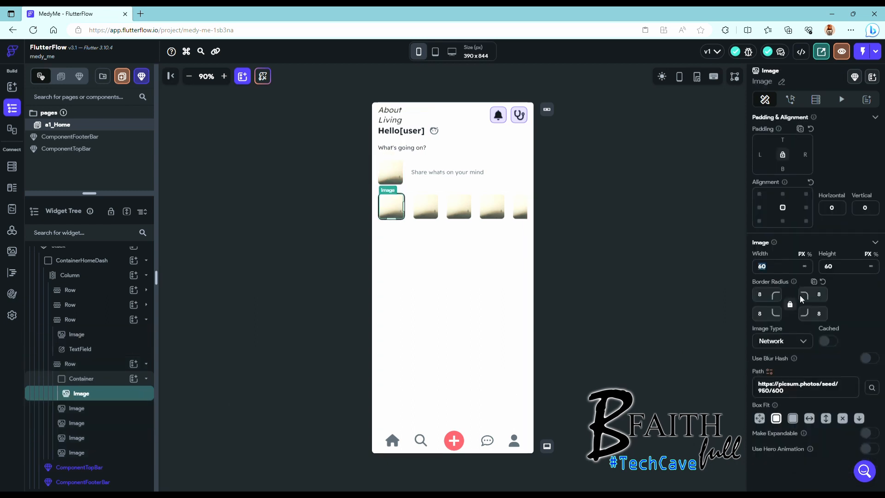
type("55")
key("Tab")
type("55")
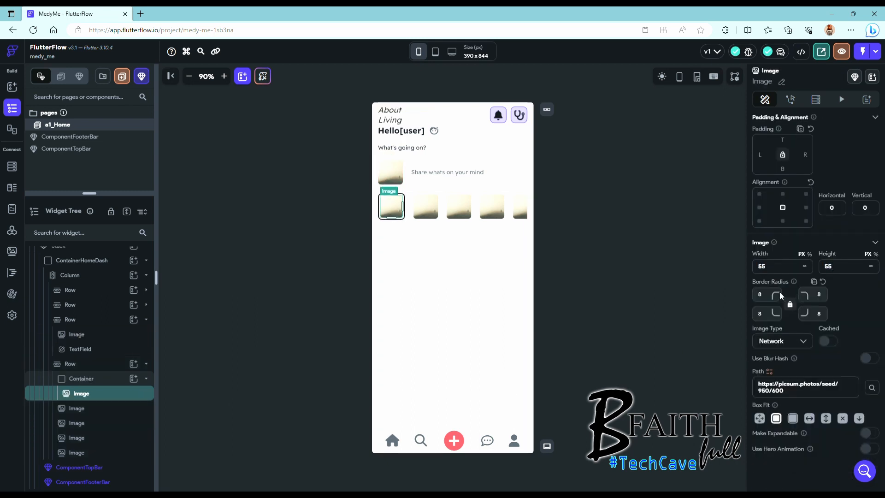
left_click(461, 323)
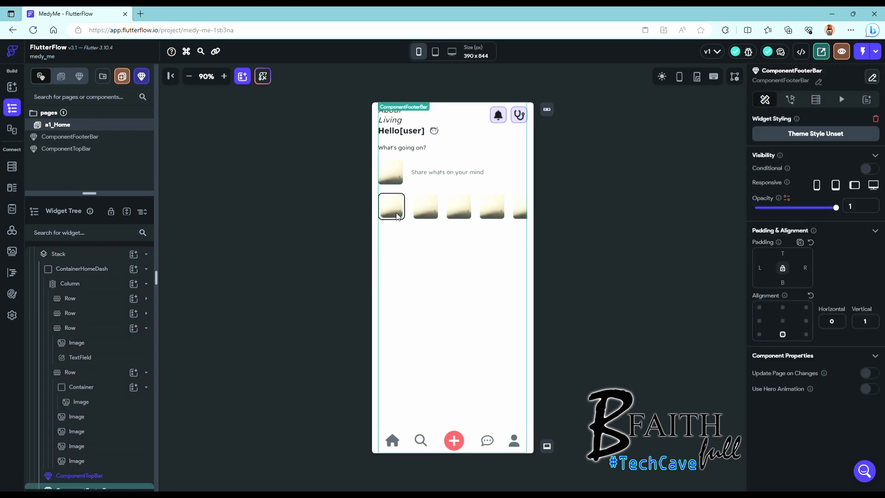
left_click(74, 402)
scroll(781, 351, "down", 3)
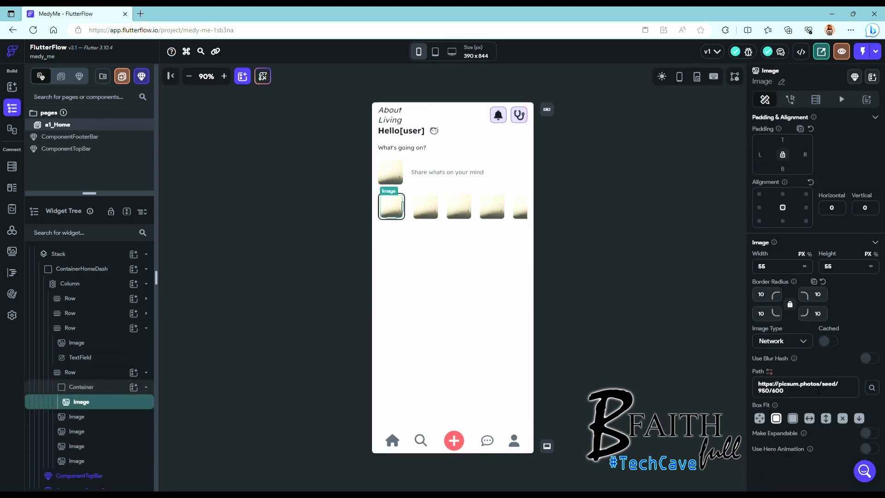
left_click(784, 341)
left_click(771, 362)
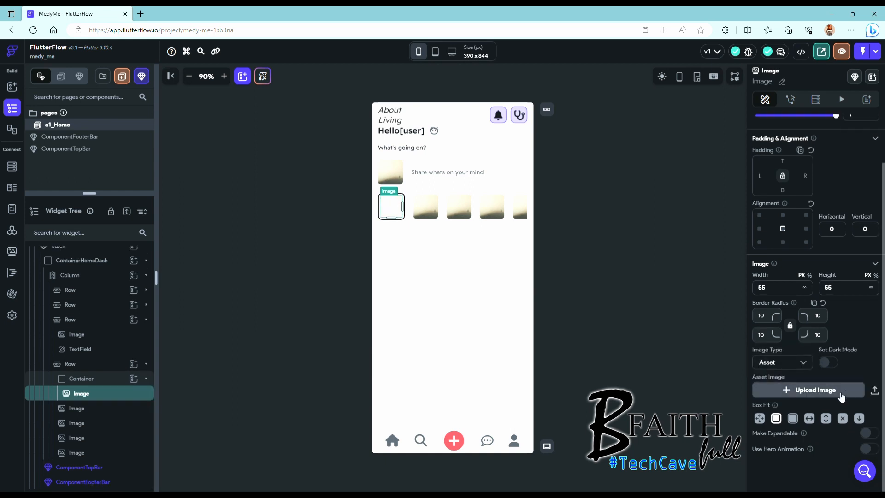
Step: Set the post row image's border radius to 10 and replace its network source with an uploaded profile picture of a man
left_click(89, 335)
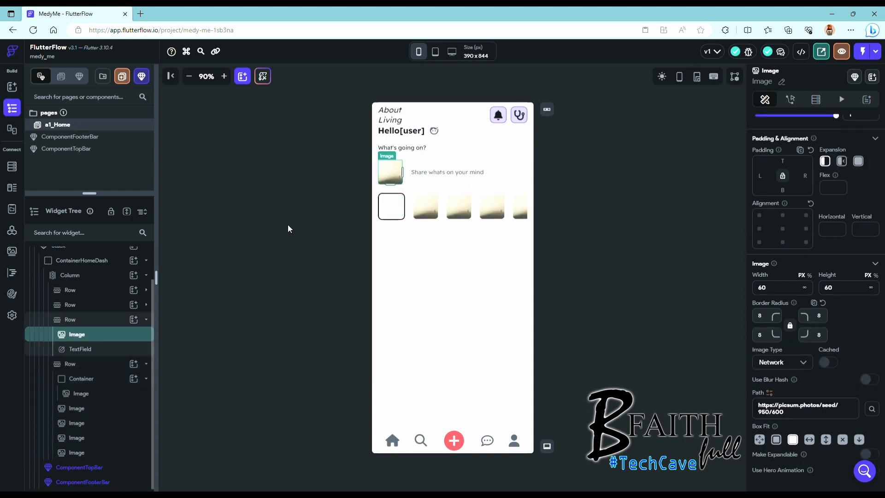
type("10")
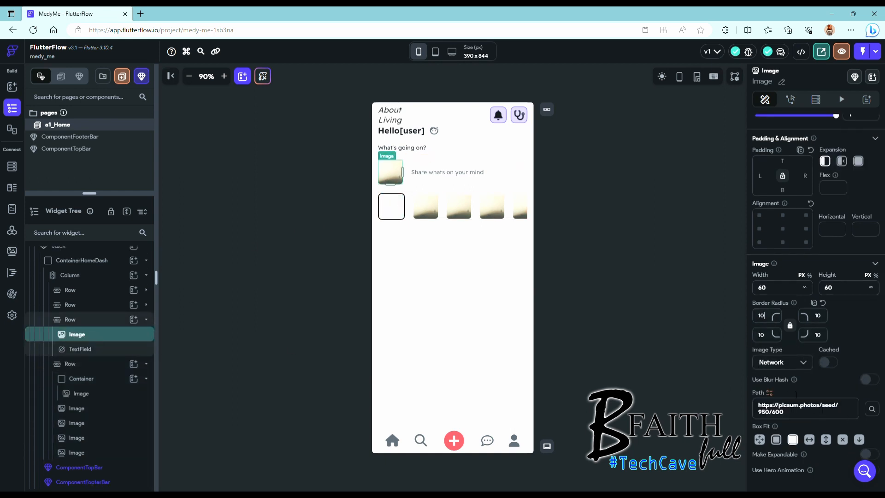
left_click(783, 362)
left_click(779, 384)
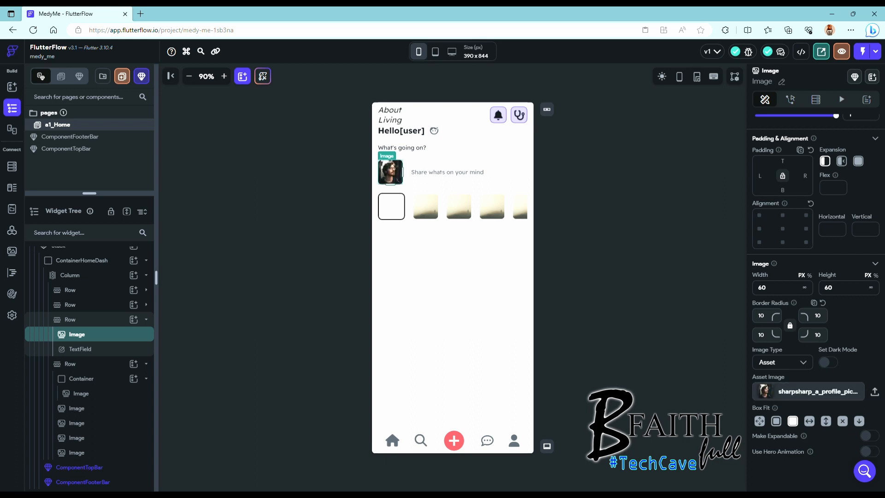
Step: Upload a portrait of a blonde woman as the asset for the image inside the fourth row's container
left_click(81, 393)
left_click(846, 396)
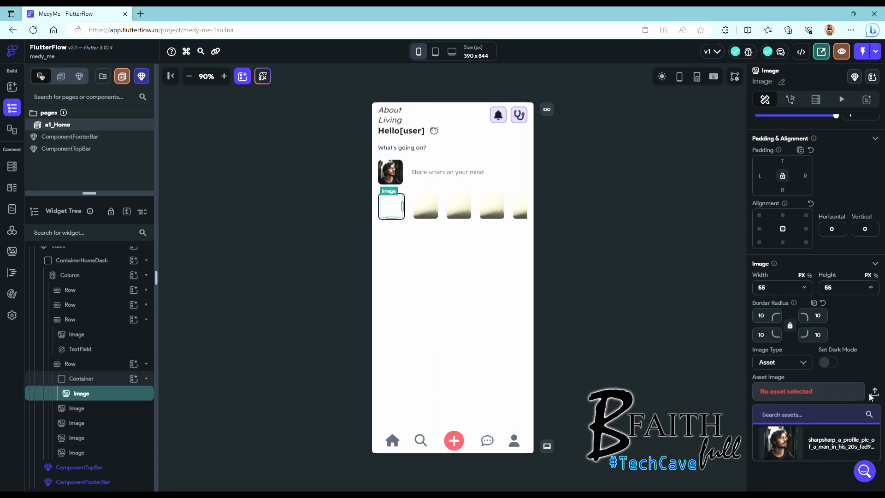
left_click(875, 395)
left_click(875, 392)
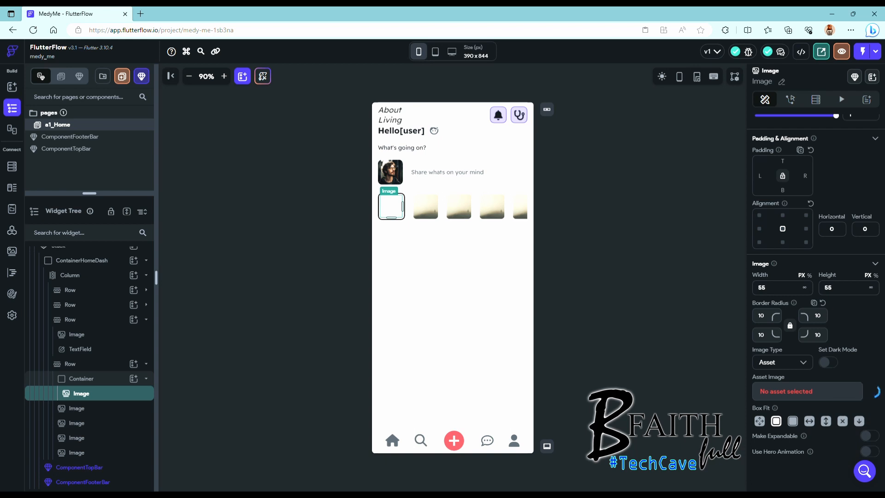
Step: Delete the four unwrapped images from the fourth row, keeping only the bordered container
left_click(94, 413)
left_click(87, 452, "shift")
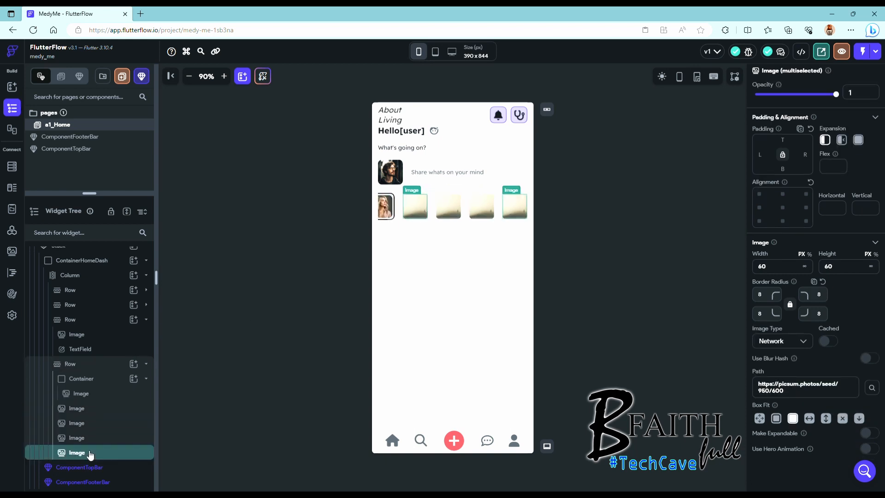
key("Delete")
left_click(92, 441)
key("Delete")
left_click(89, 450)
key("Delete")
Step: Duplicate the bordered image container four times in the fourth row
left_click(92, 418)
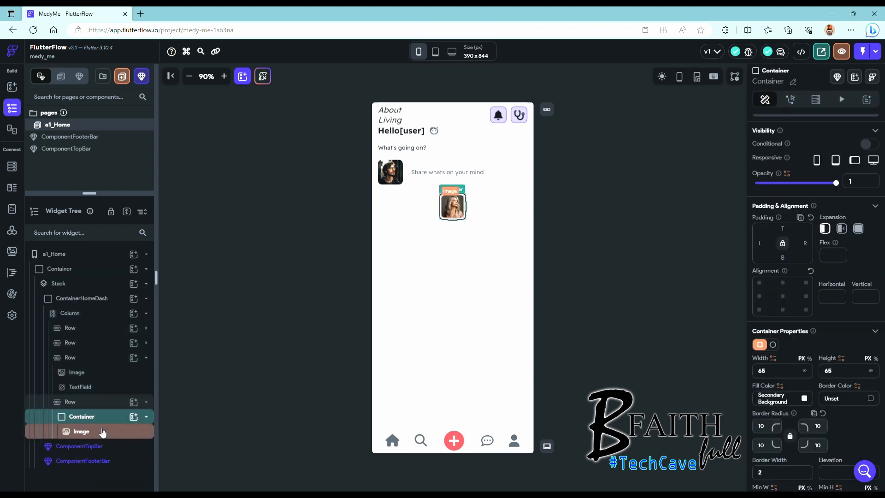
key("ctrl+d")
key("ctrl+d")
key("ctrl+d")
key("ctrl+d")
scroll(91, 452, "down", 3)
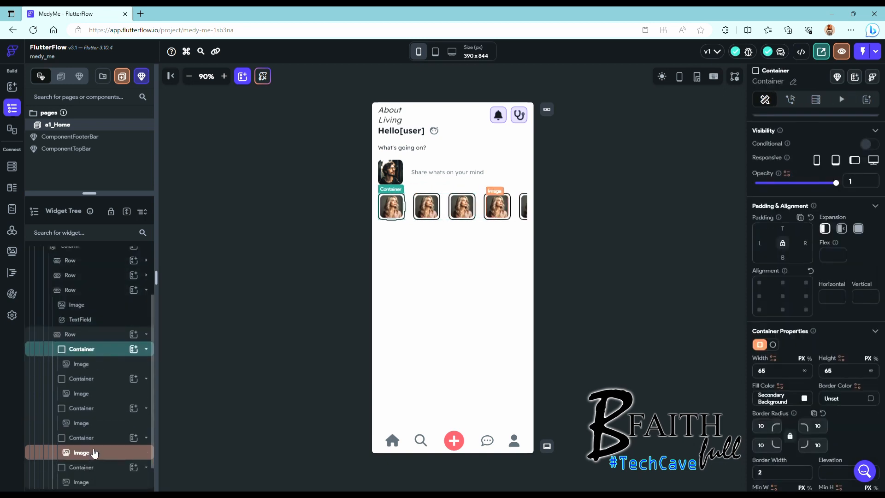
Step: Upload different portraits for the second and third container images, and swap the order of these two pictures
left_click(81, 394)
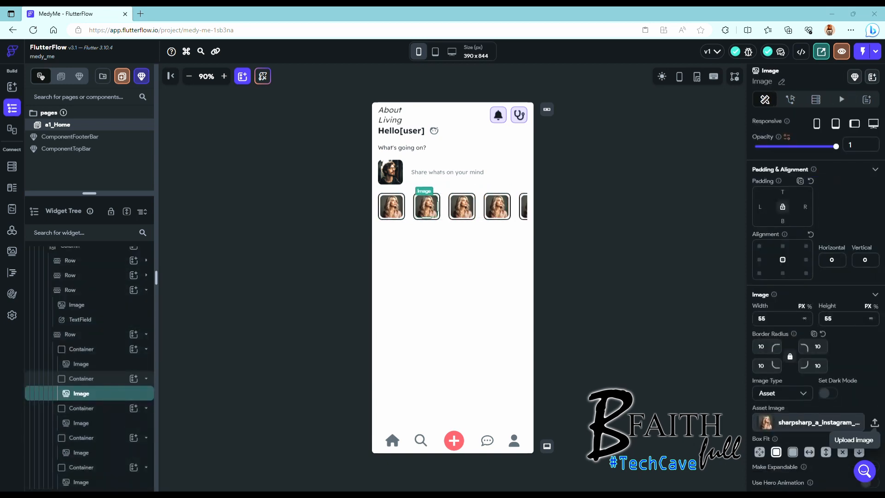
scroll(90, 424, "down", 1)
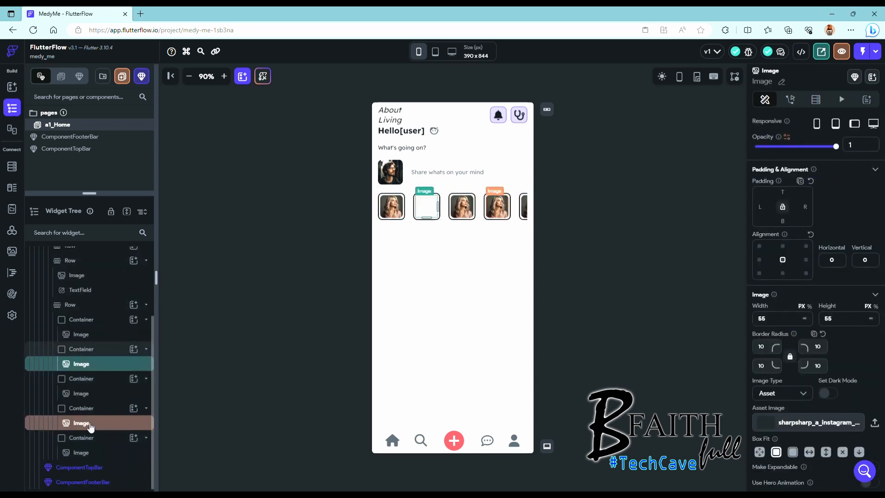
left_click(81, 393)
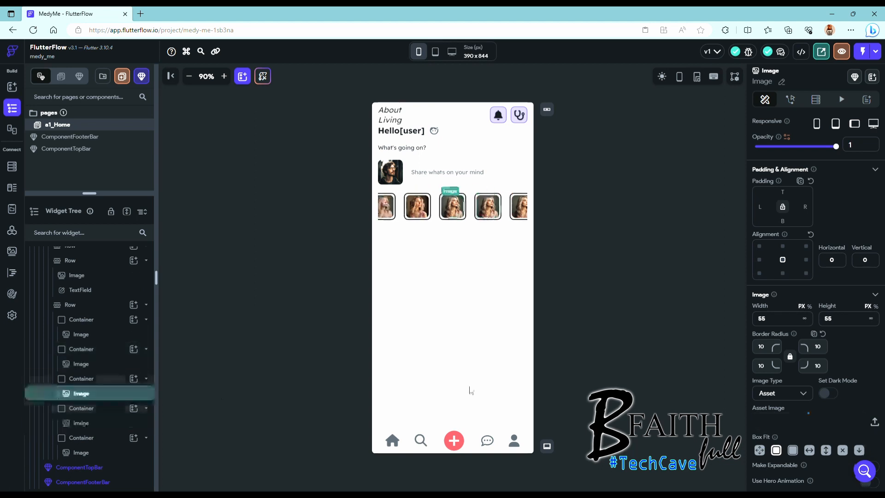
left_click(875, 423)
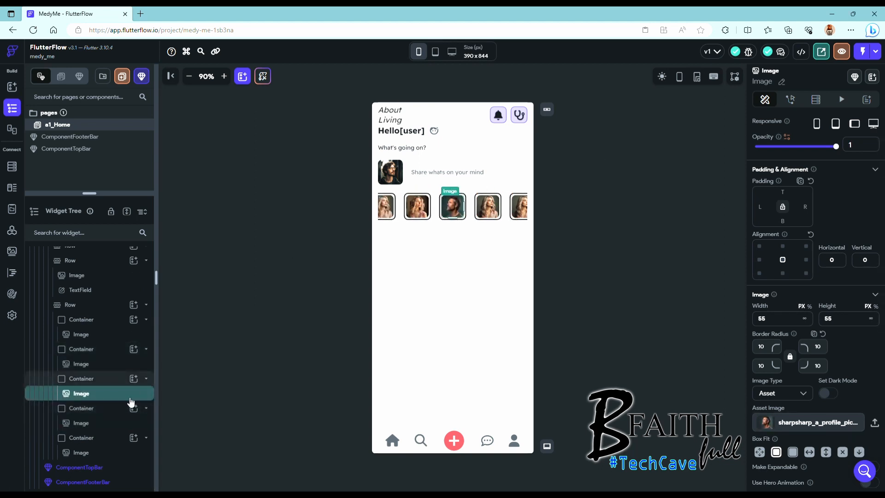
left_click_drag(83, 327, 84, 328)
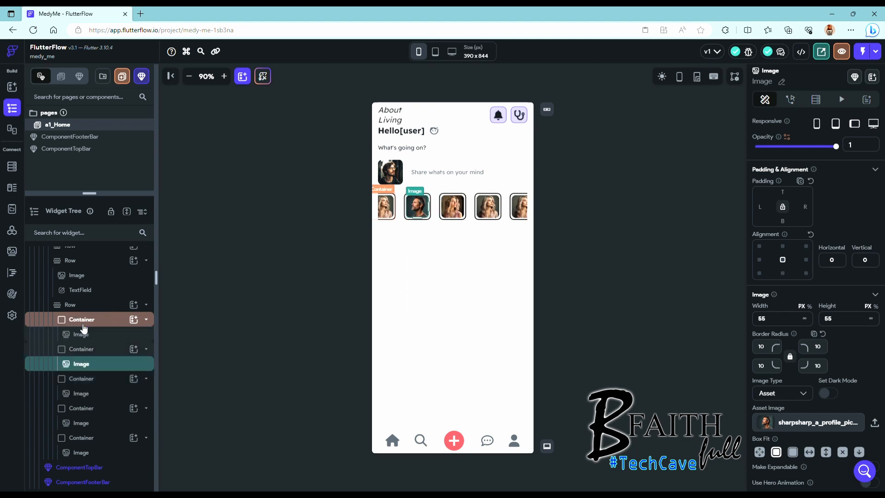
Step: Upload different picture assets for the fourth and fifth container images in the row
left_click(82, 424)
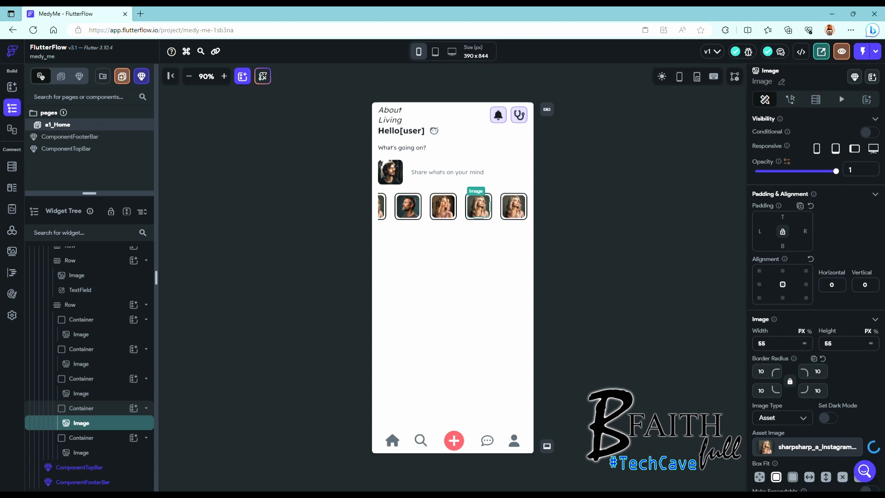
double_click(493, 358)
left_click(82, 452)
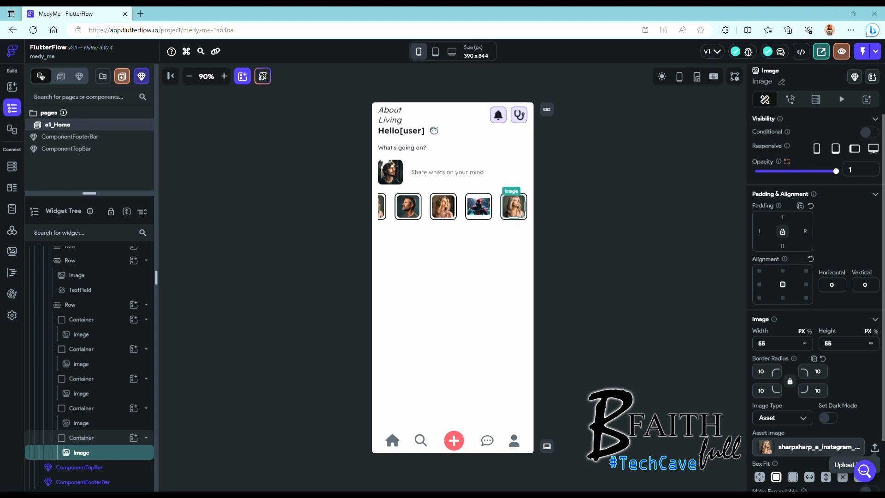
left_click(91, 335)
left_click(452, 322)
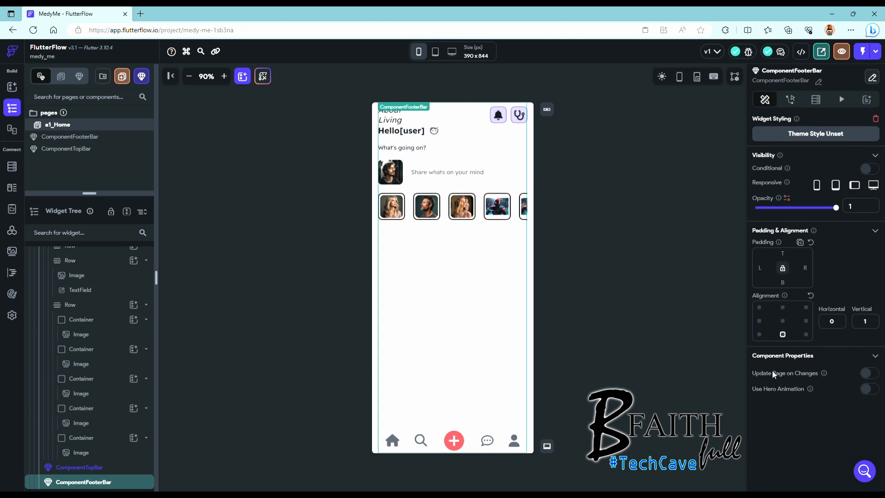
Step: Wrap ComponentFooterBar in a container with infinite width and height 60, aligned to the bottom center
right_click(74, 482)
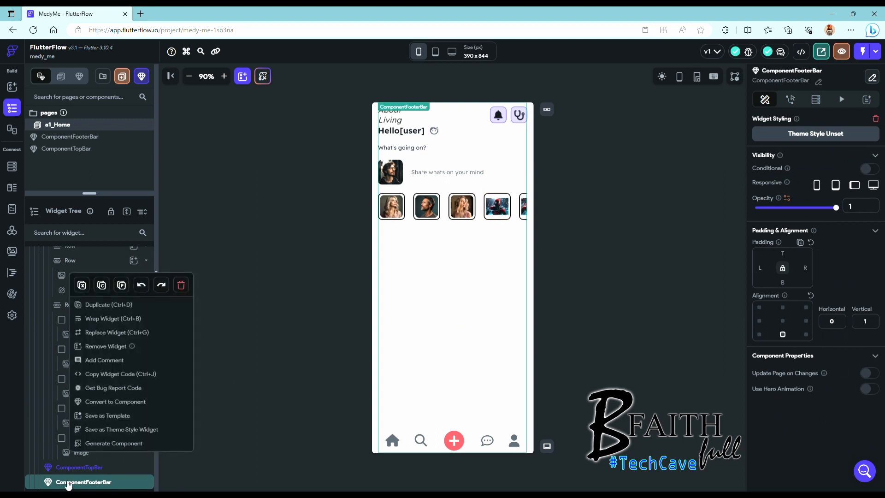
left_click(152, 320)
left_click(369, 190)
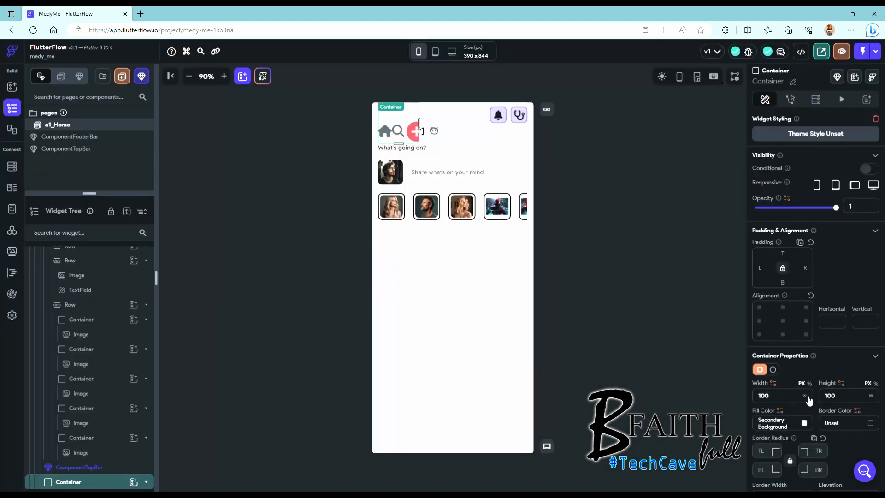
left_click(805, 397)
type("60")
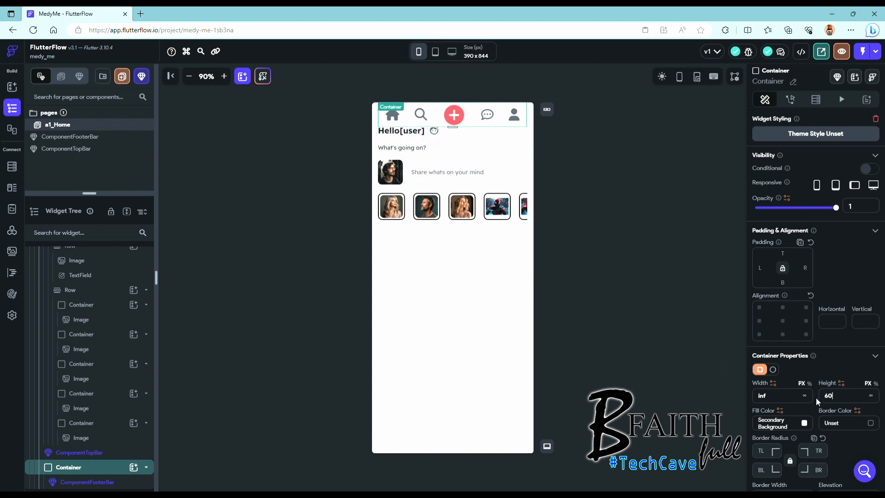
left_click(786, 340)
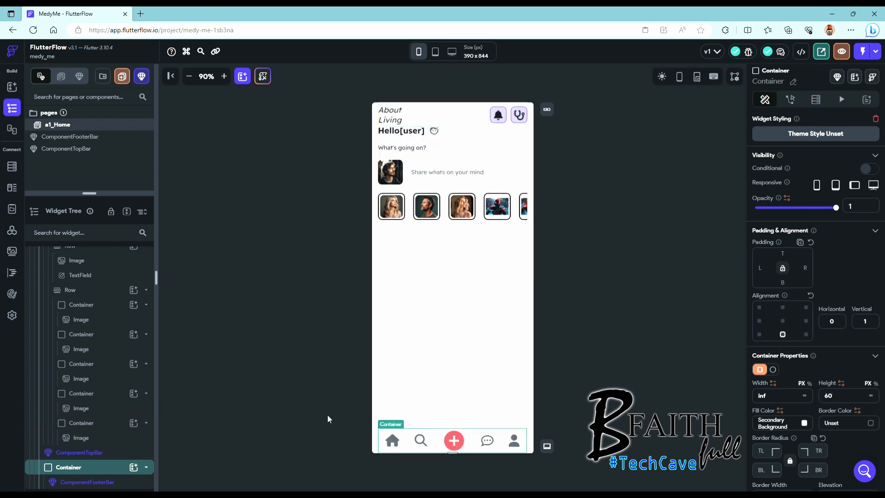
Step: Wrap ComponentTopBar in a container with infinite width and height 55
left_click(74, 452)
right_click(72, 454)
left_click(123, 350)
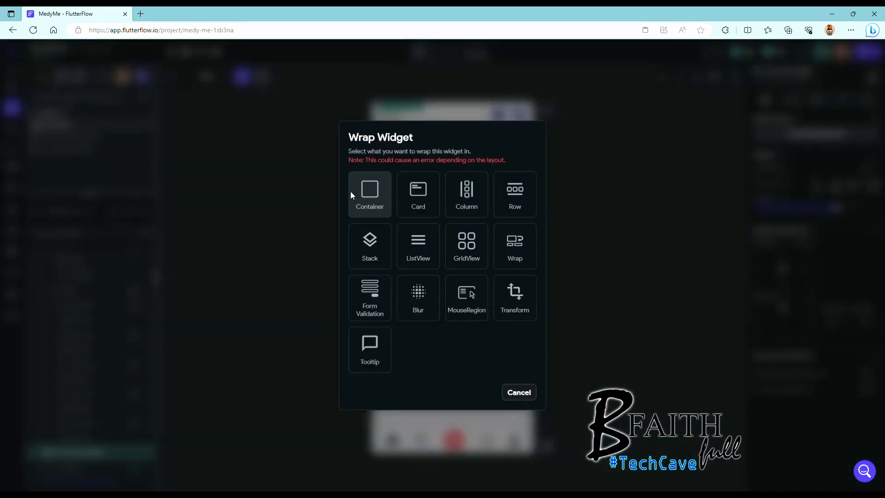
left_click(360, 191)
double_click(830, 396)
type("55")
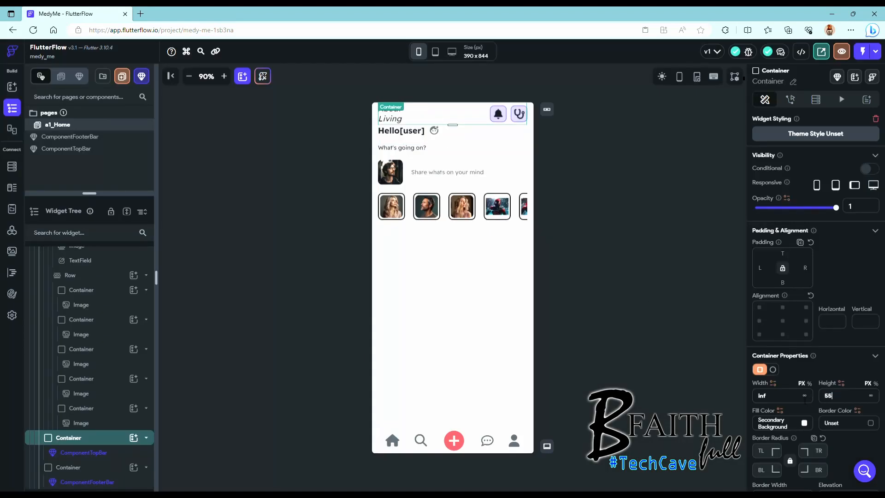
Step: Examine the containers inside the top bar and footer bar components, returning to a1_Home after each
double_click(89, 453)
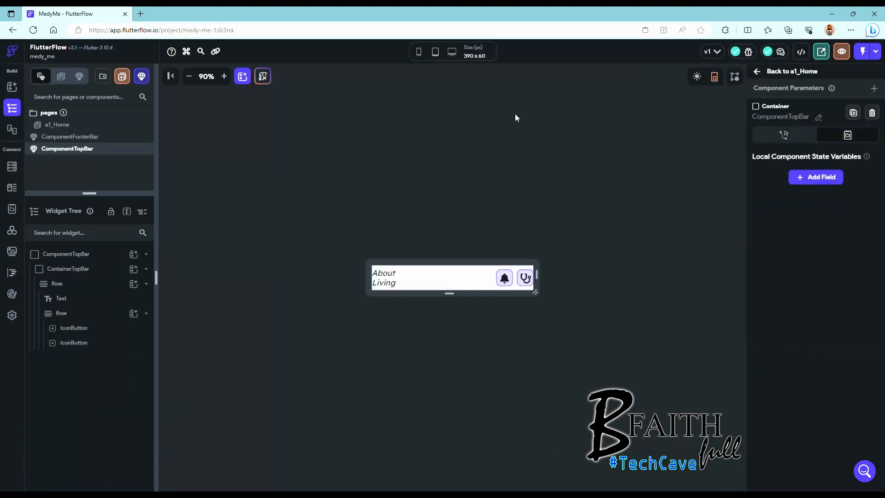
left_click(77, 273)
left_click(74, 258)
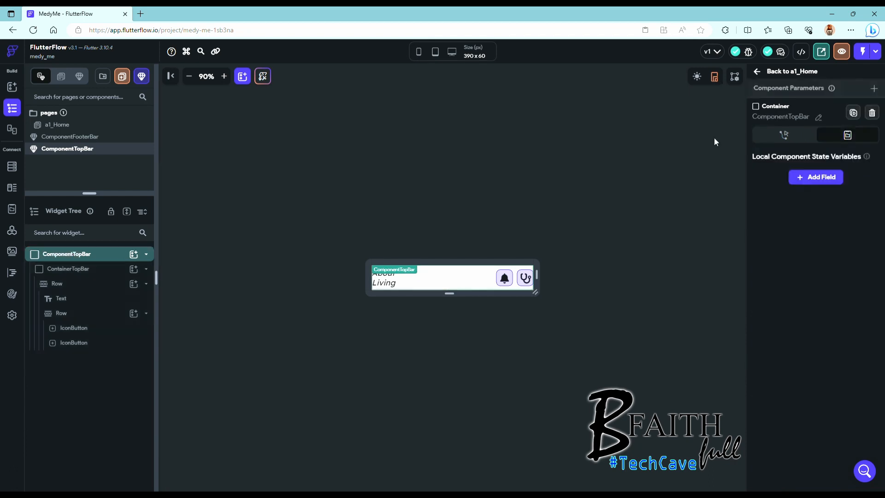
left_click(786, 71)
scroll(90, 342, "down", 3)
double_click(74, 479)
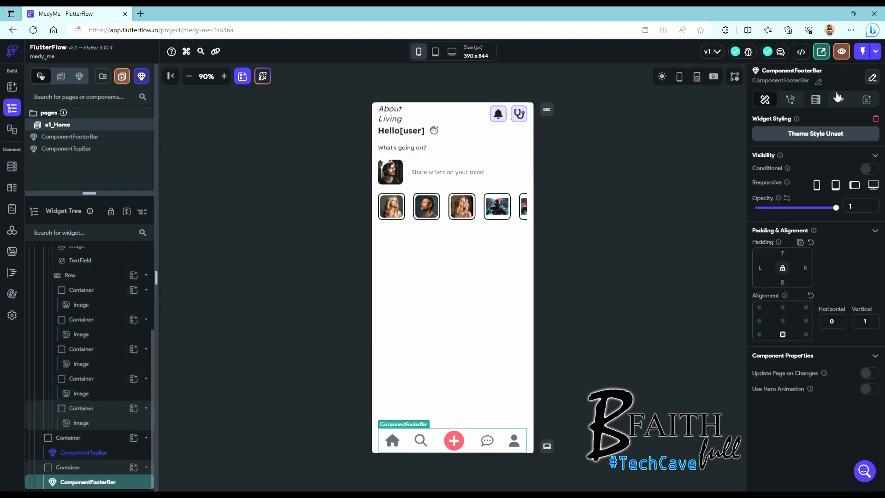
left_click(71, 269)
left_click(786, 72)
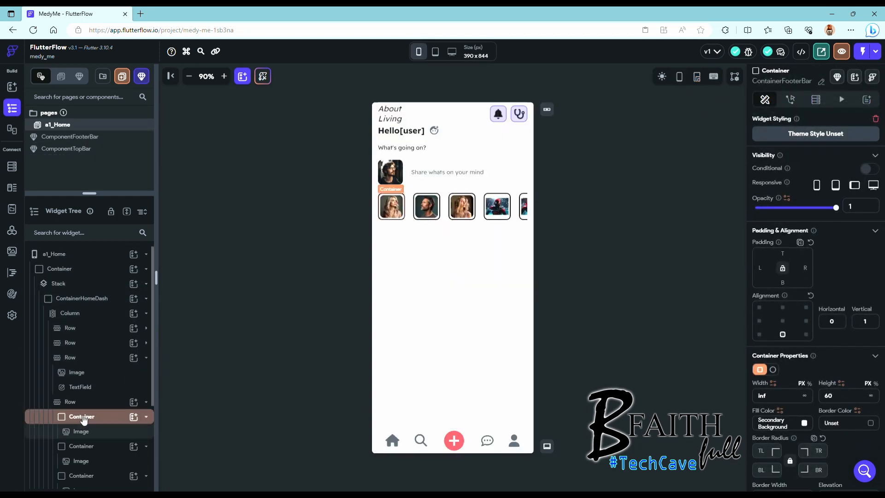
Step: Set the height of the top bar's wrapping container to 60 and align it to the top center
left_click(427, 208)
left_click(81, 437)
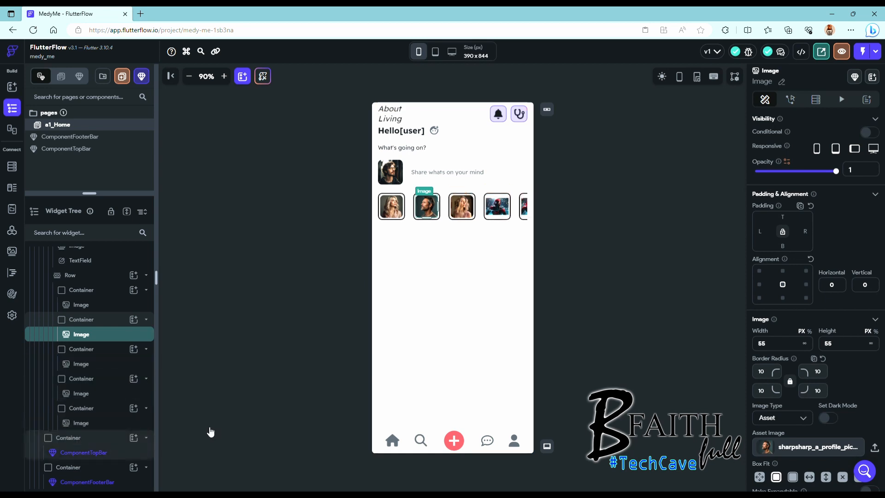
double_click(825, 396)
type("60")
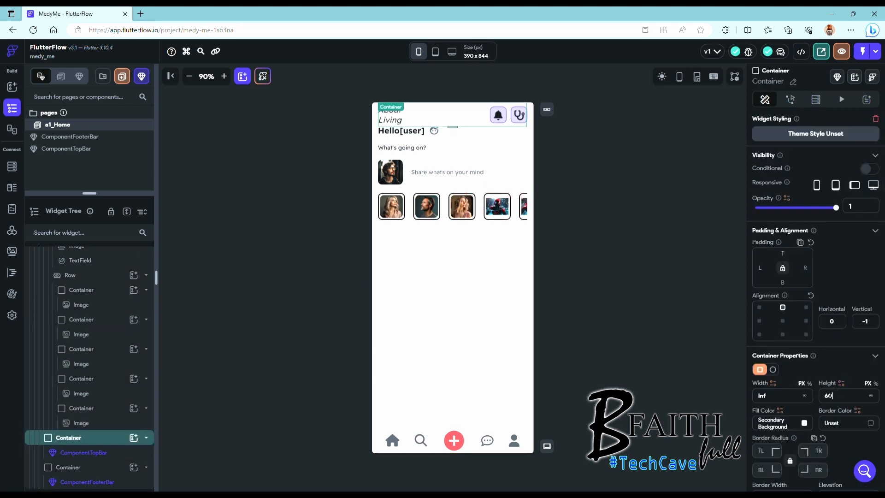
Step: Set the fill color of the container wrapping ComponentTopBar to the Primary Background theme color
left_click(441, 119)
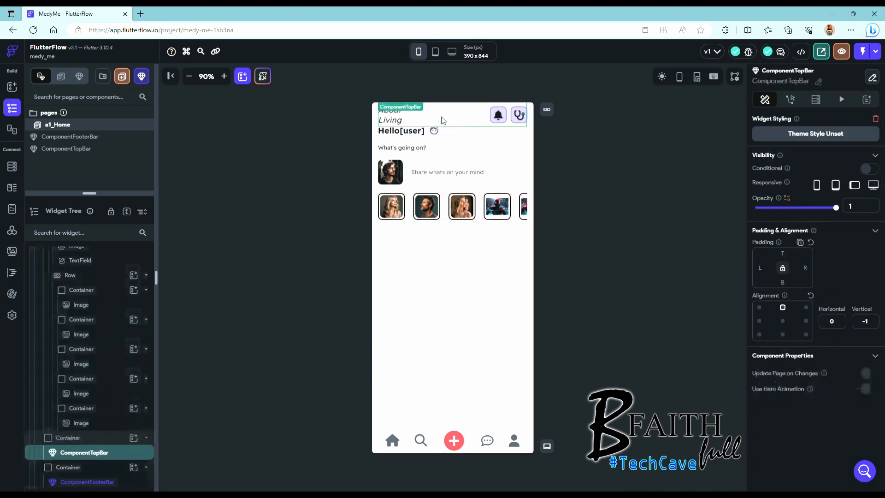
left_click(86, 437)
left_click(804, 423)
left_click(500, 291)
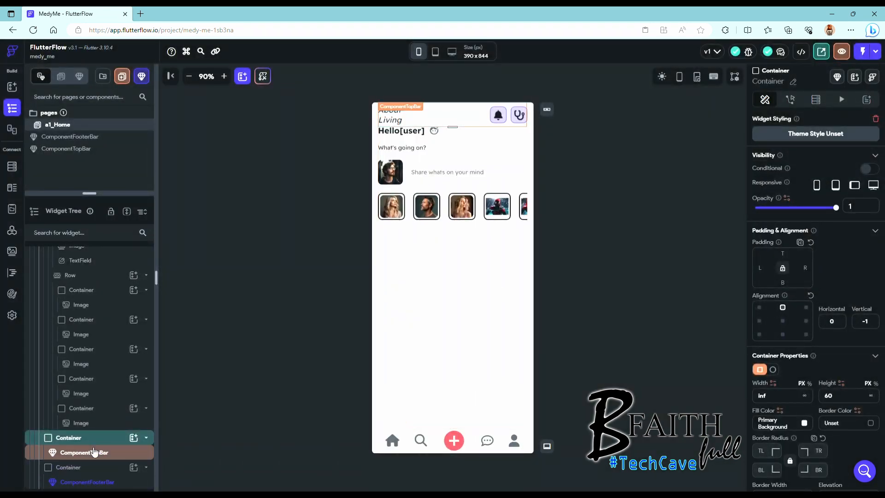
Step: Delete the first image in the profile-image row and add an Icon widget to its container instead
left_click(81, 304)
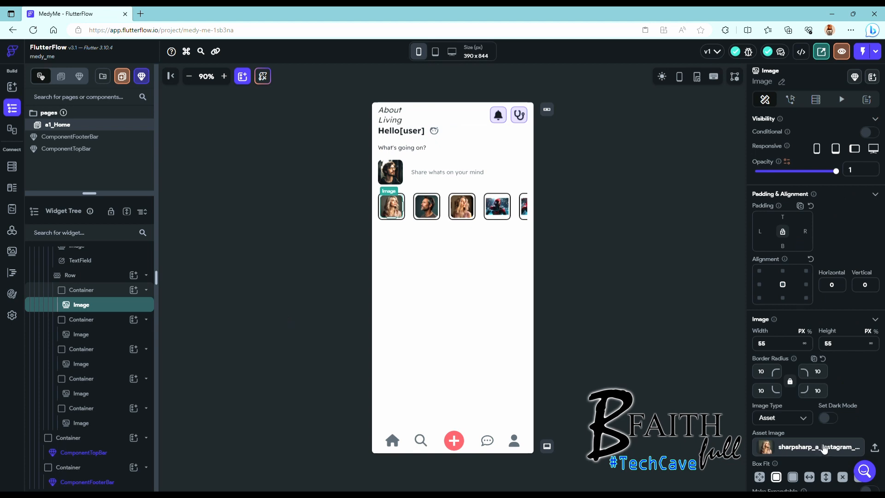
key("Delete")
left_click(133, 305)
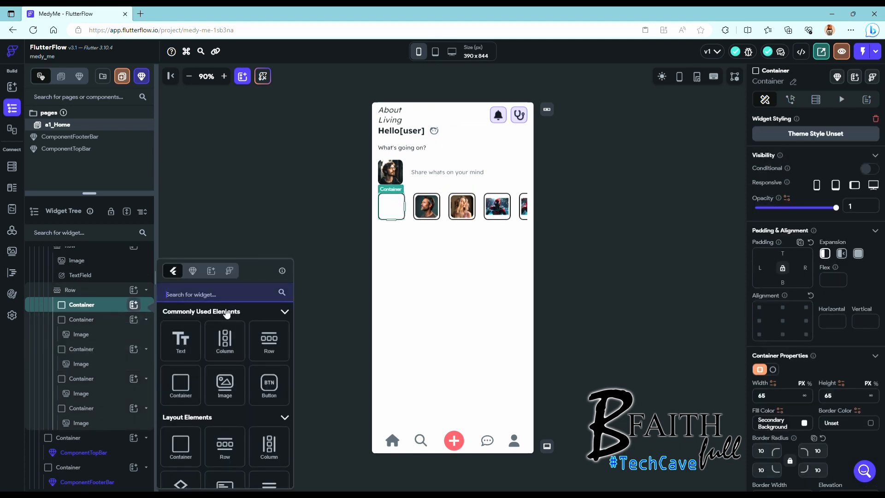
type("icon")
left_click(180, 356)
Step: Change the new icon to the Font Awesome Plus Circle, searching the icons for "plus"
left_click(837, 372)
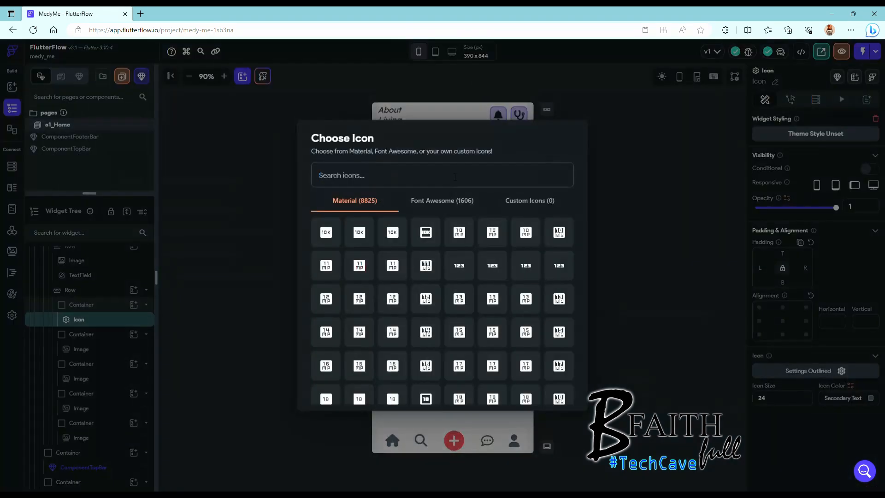
type("plus")
left_click(464, 200)
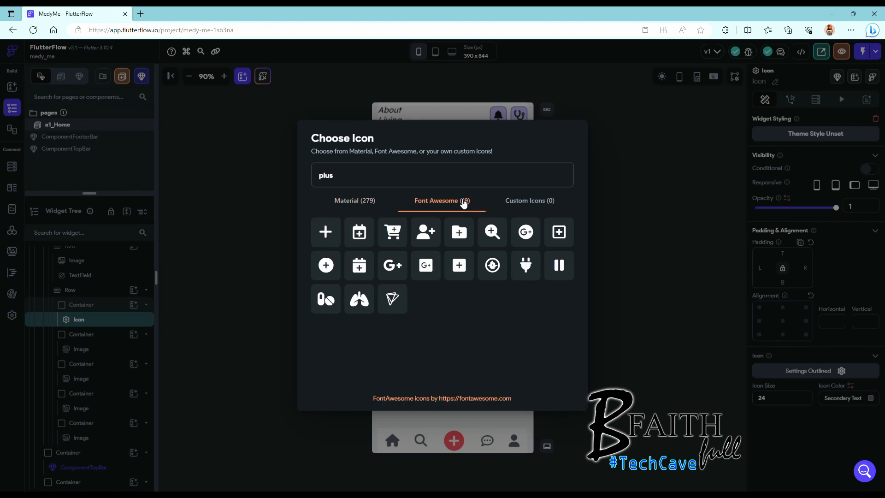
left_click(326, 234)
Step: Set the plus icon's container fill to the Informational theme color and the icon size to 40
left_click(74, 295)
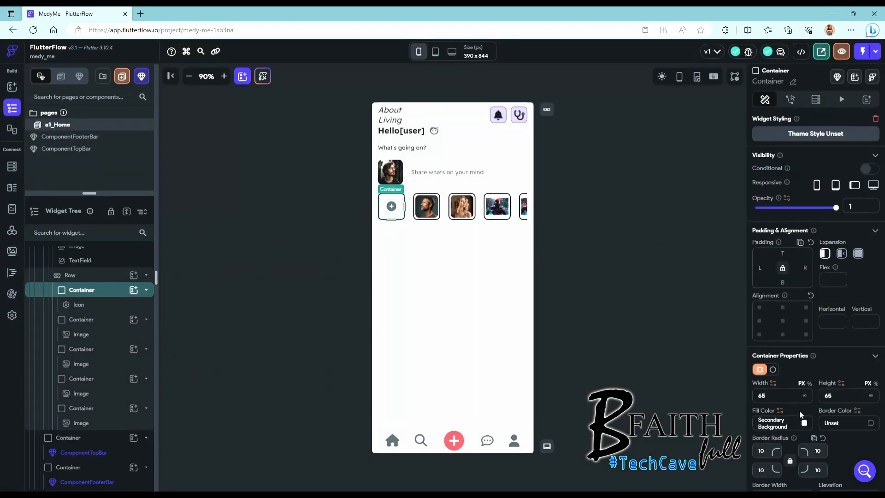
left_click(806, 424)
left_click(499, 270)
left_click(810, 428)
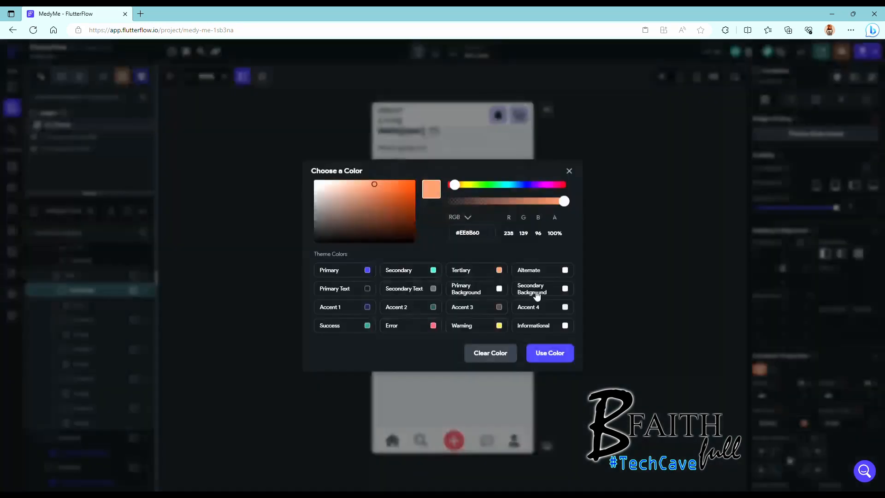
left_click(565, 325)
scroll(816, 276, "down", 5)
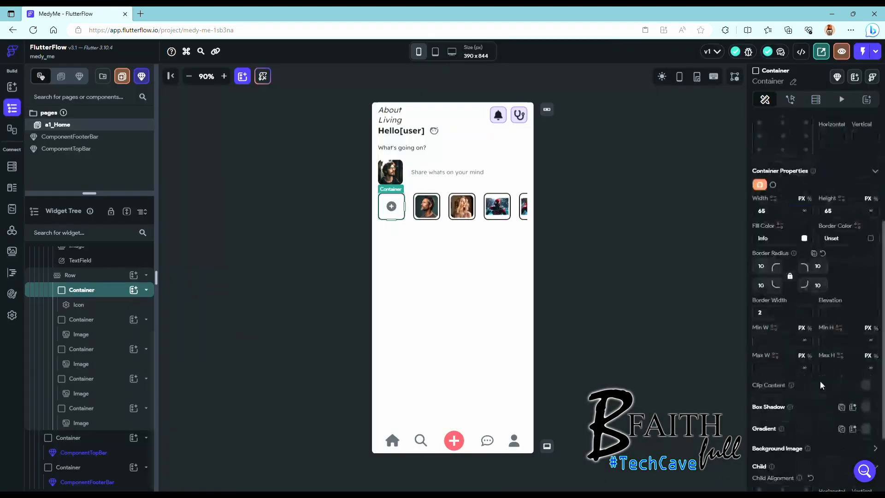
left_click(391, 206)
type("40")
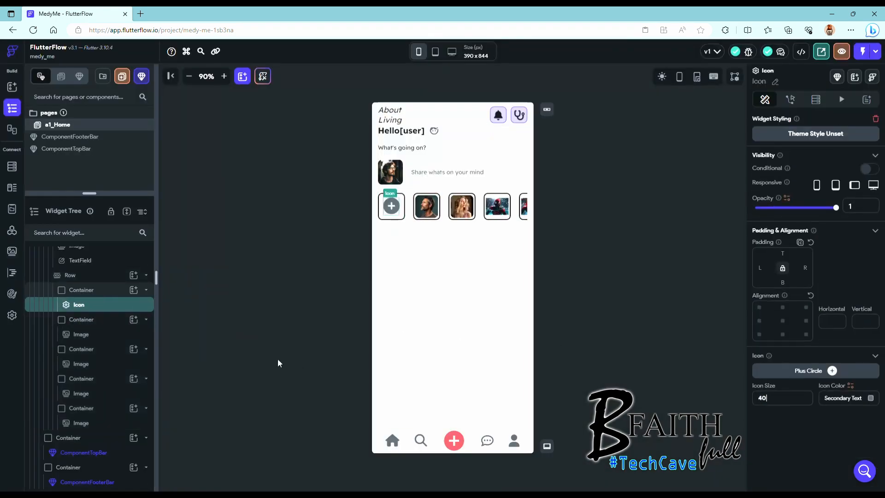
Step: Clear the fill color of the remaining image containers in the profile-image row
left_click(90, 320)
left_click(793, 423)
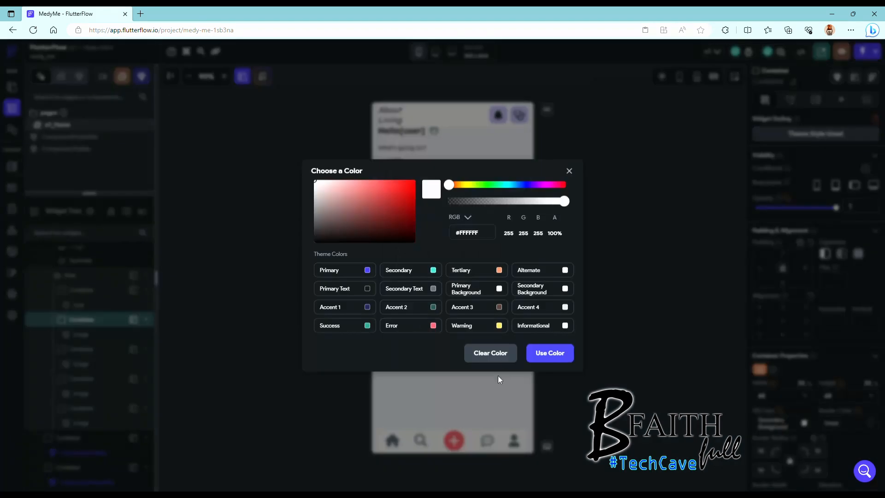
left_click(489, 352)
left_click(82, 349)
left_click(793, 423)
left_click(488, 352)
left_click(138, 378)
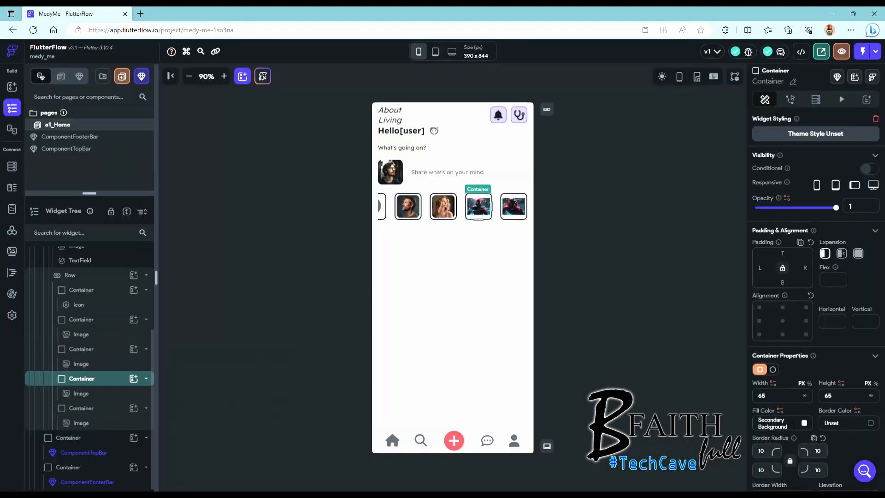
left_click(81, 408)
left_click(793, 423)
left_click(490, 353)
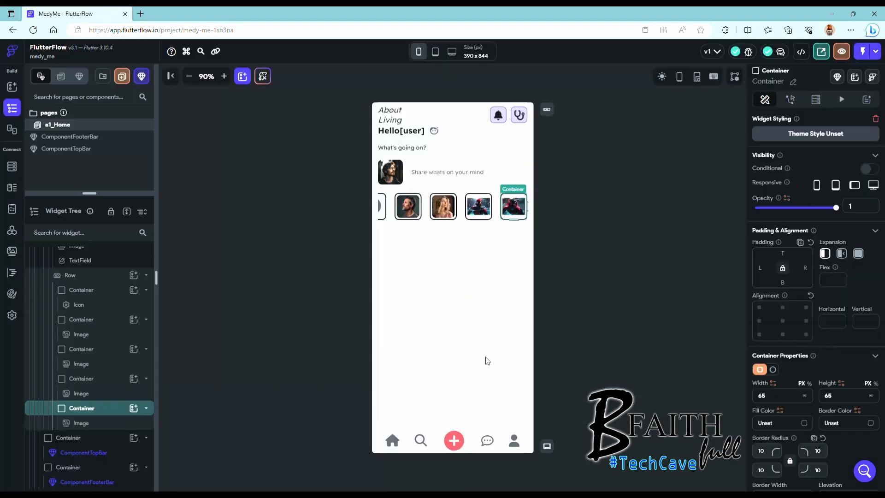
Step: Add a container below the profile-image row in the dashboard column, with infinite width and Secondary Background fill
scroll(95, 340, "up", 1)
left_click(95, 340)
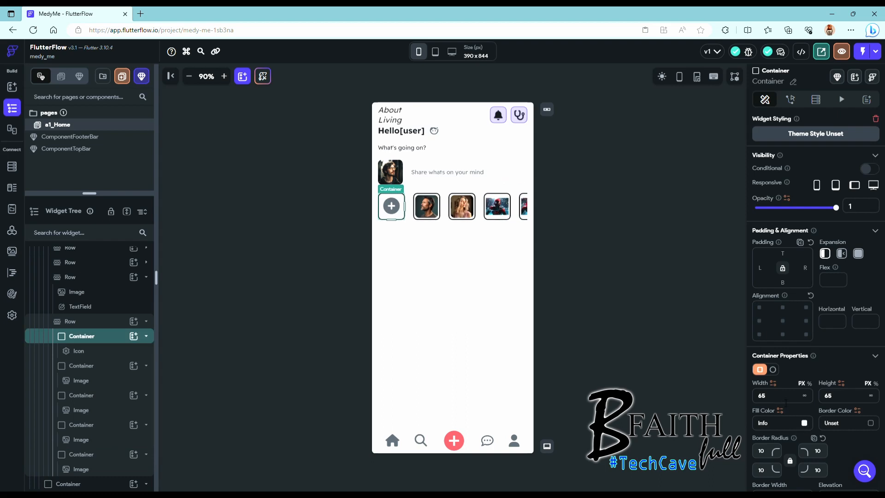
left_click(147, 362)
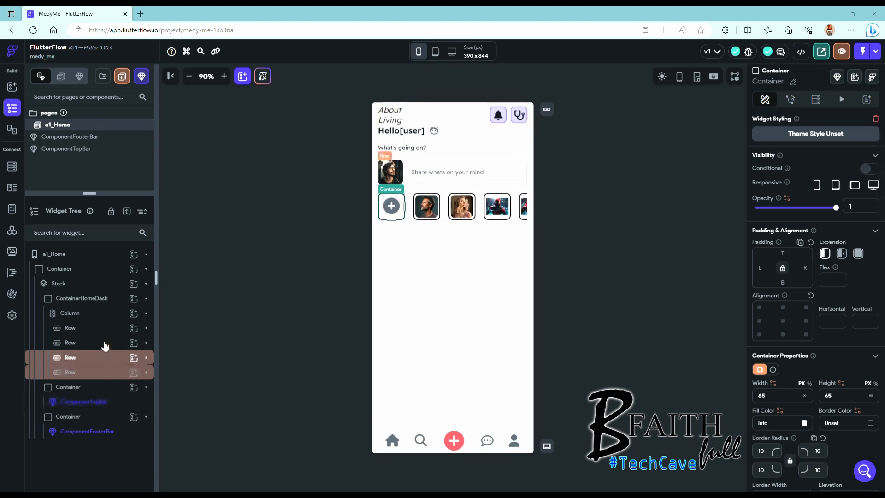
left_click(133, 314)
left_click(182, 381)
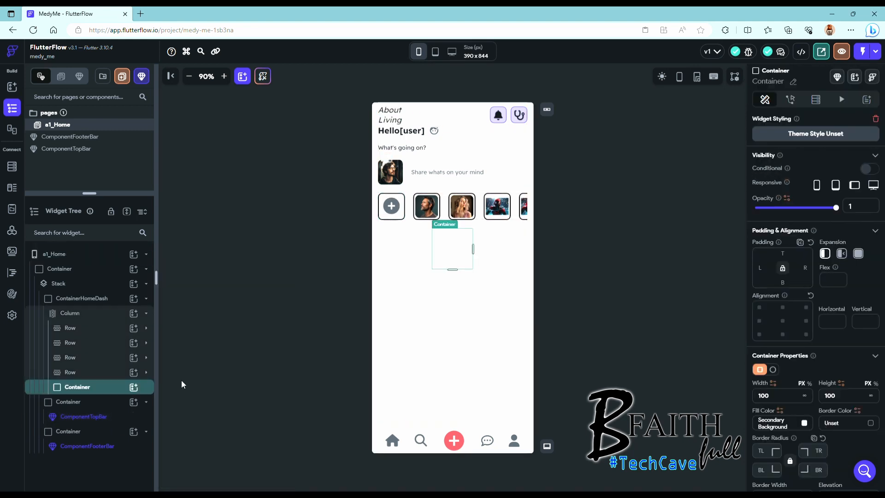
left_click(810, 396)
left_click(804, 423)
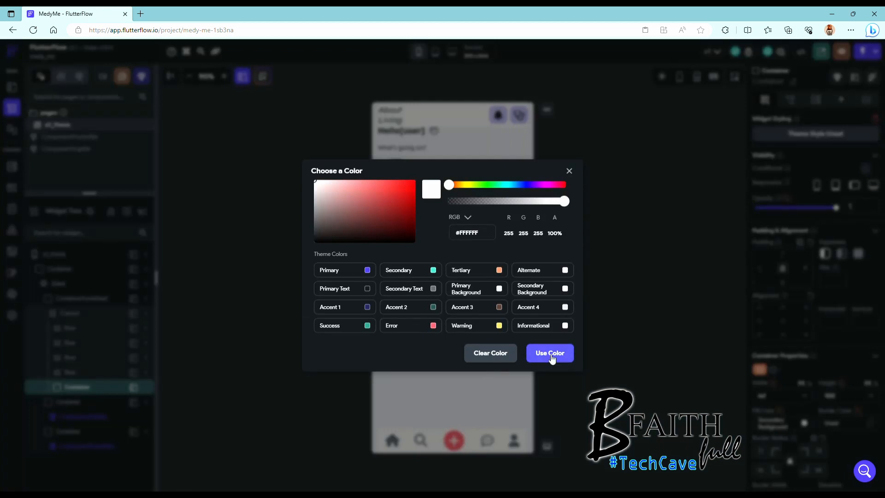
left_click(544, 290)
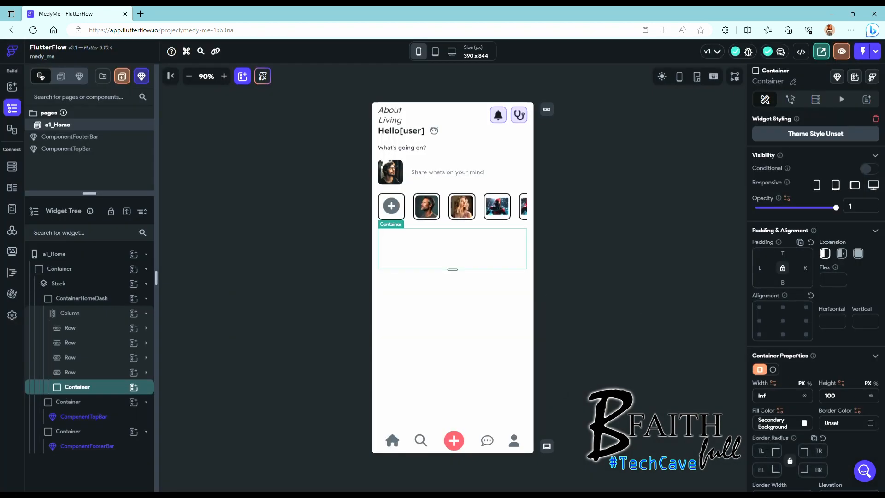
Step: Place two buttons in a row inside the new container and distribute them with space around
left_click(134, 387)
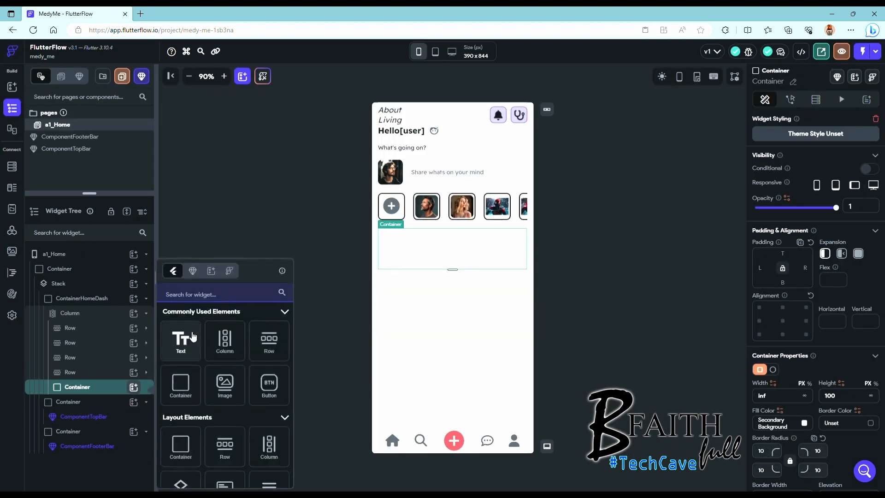
left_click(269, 385)
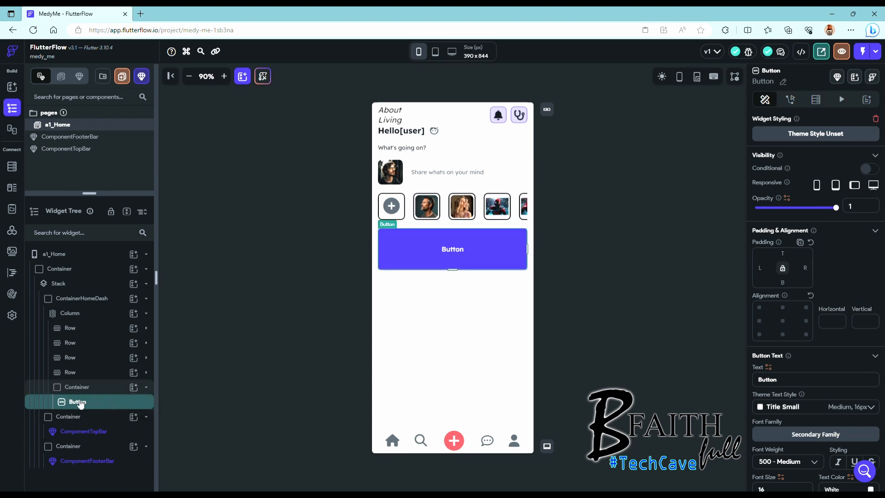
key("ctrl+v")
left_click(452, 288)
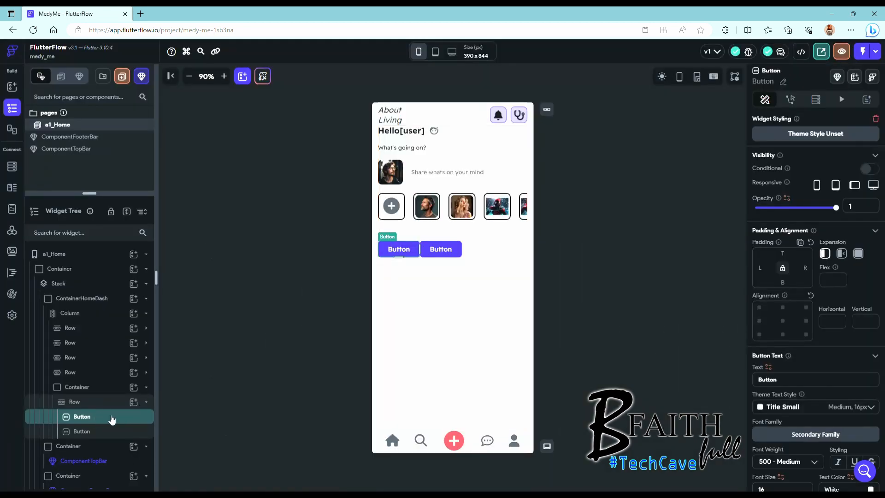
left_click(92, 394)
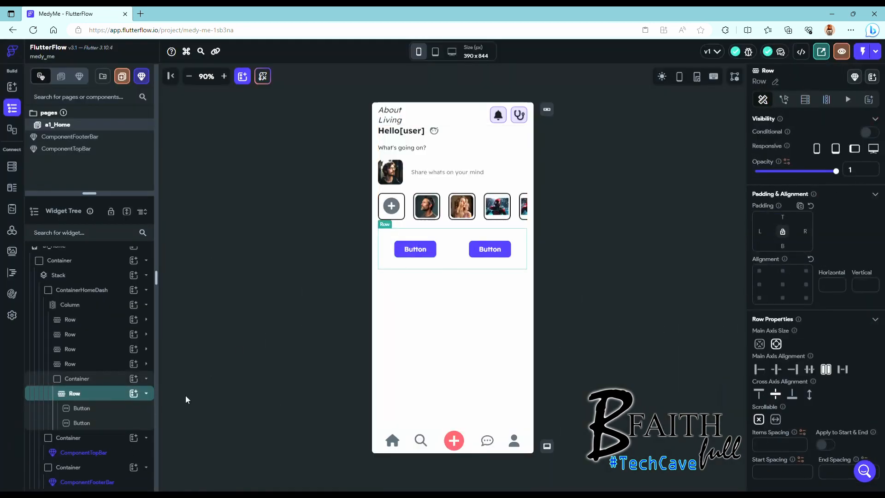
Step: Set the second button's fill to Secondary Background and its text color to Primary Text
left_click(81, 423)
scroll(803, 418, "down", 4)
left_click(805, 412)
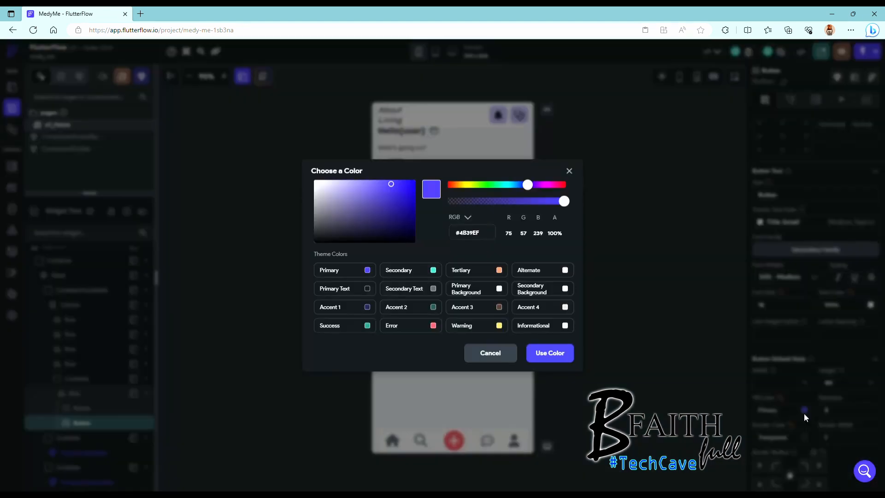
left_click(566, 289)
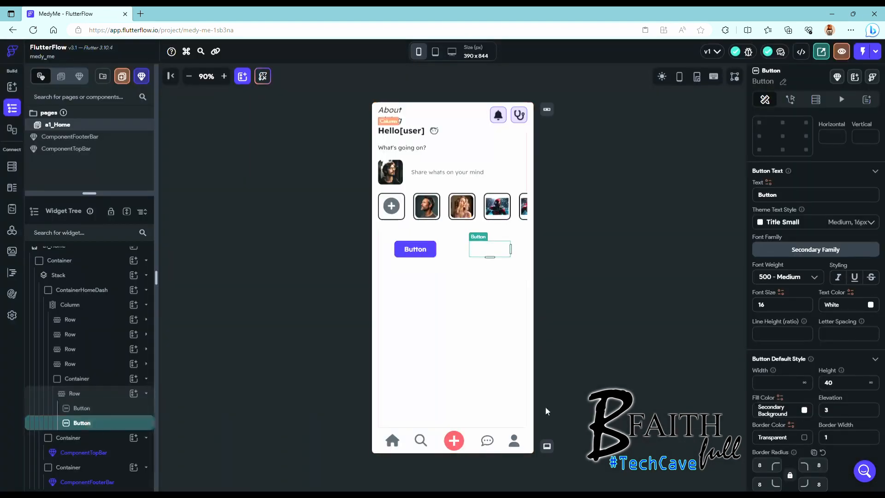
left_click(870, 305)
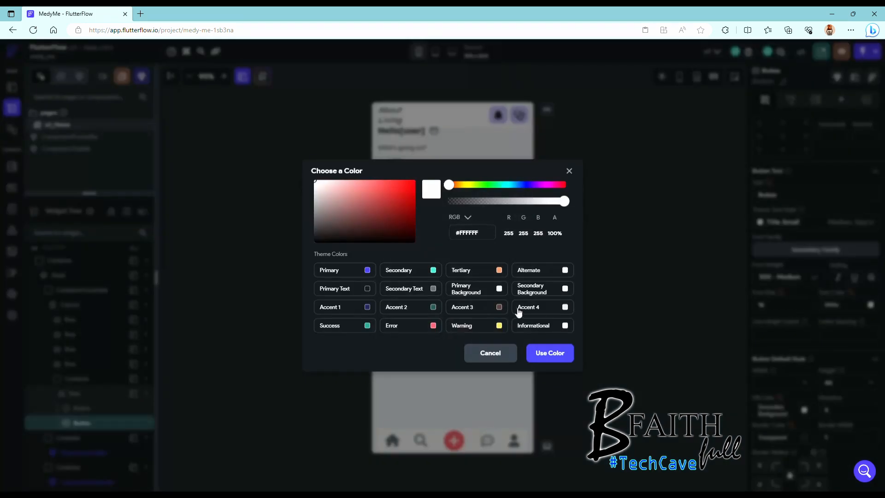
left_click(366, 288)
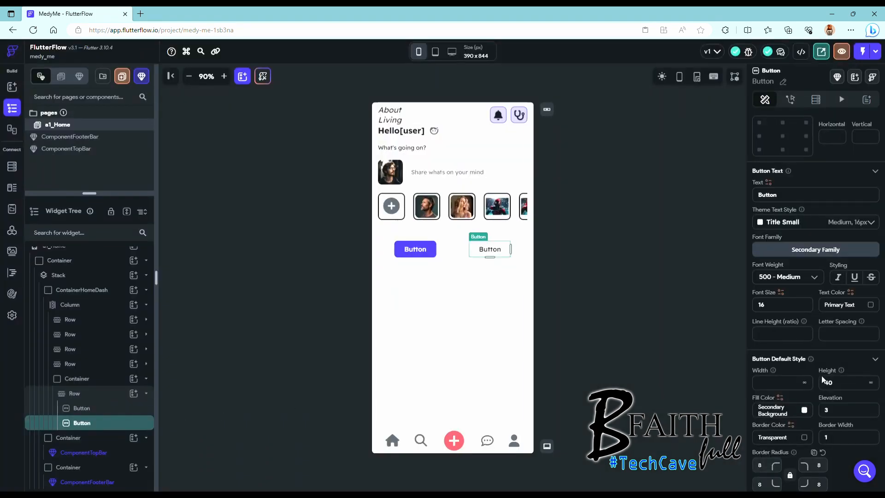
Step: Label the second button "Friends" and the first button "Recent", using the Primary fill for the Recent button
type("Friends")
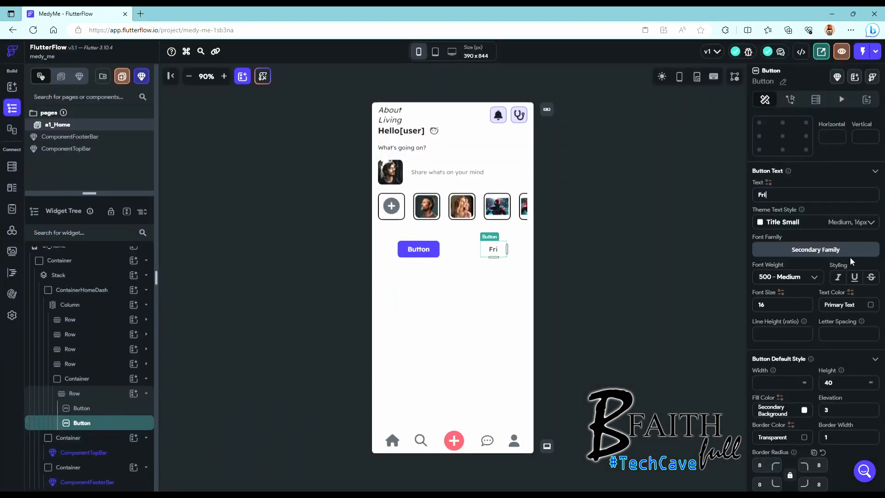
left_click(114, 409)
type("Recent")
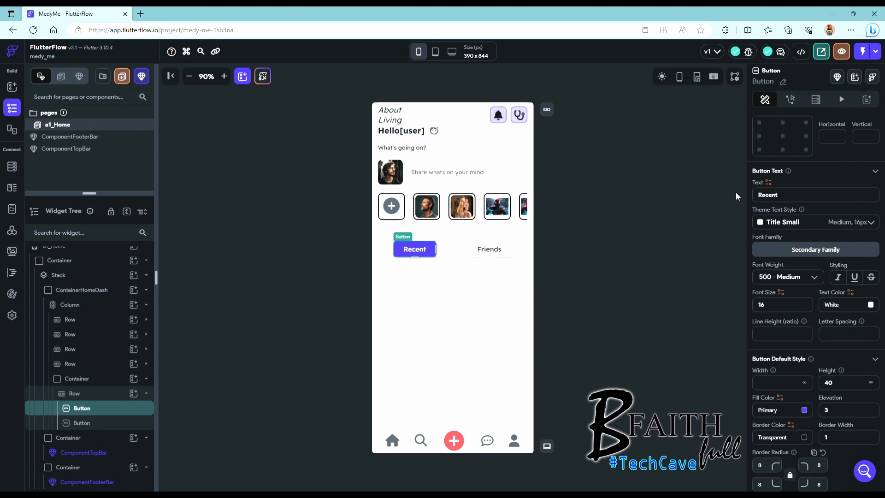
left_click(805, 411)
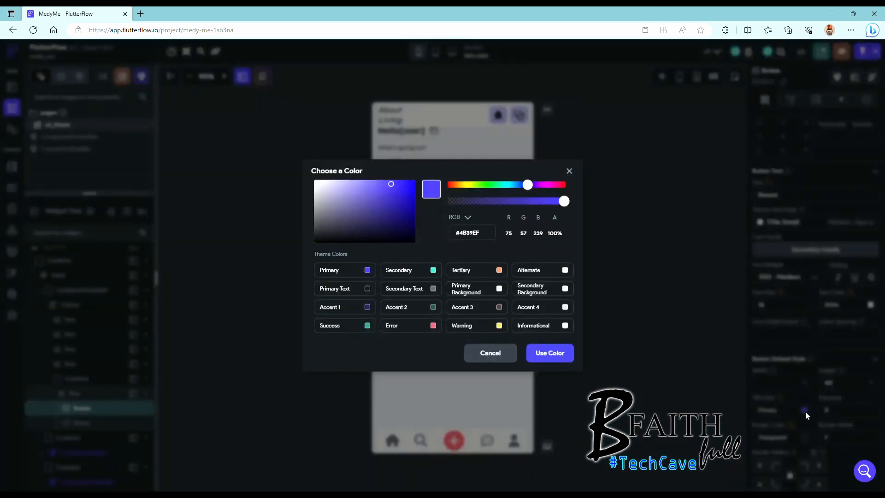
left_click(335, 272)
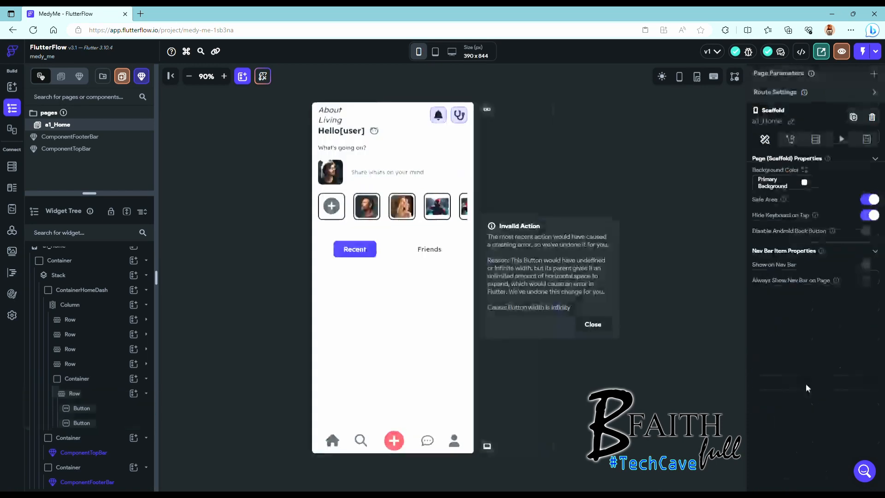
Step: Set the width of both the Recent and Friends buttons to 150
scroll(785, 347, "down", 2)
scroll(784, 348, "down", 3)
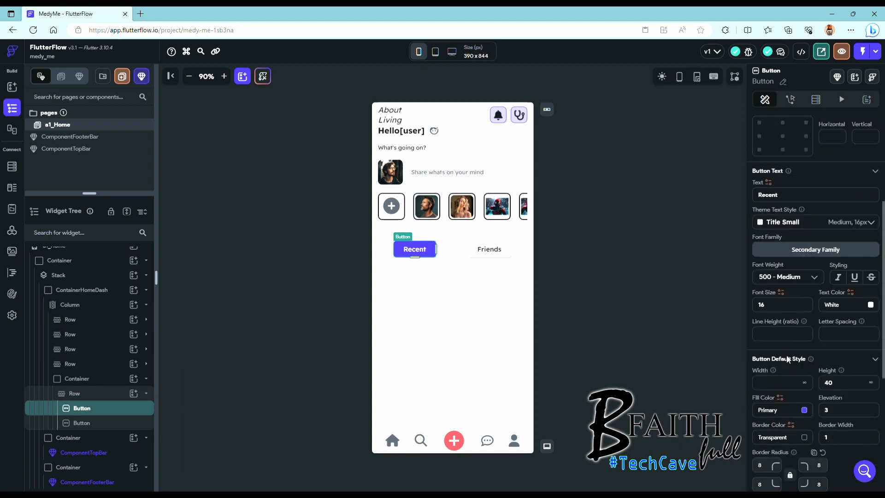
scroll(788, 353, "down", 2)
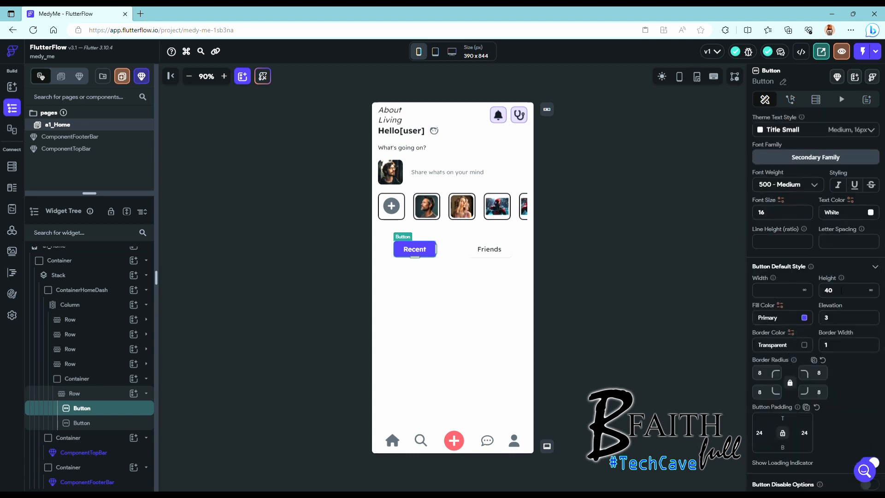
type("60")
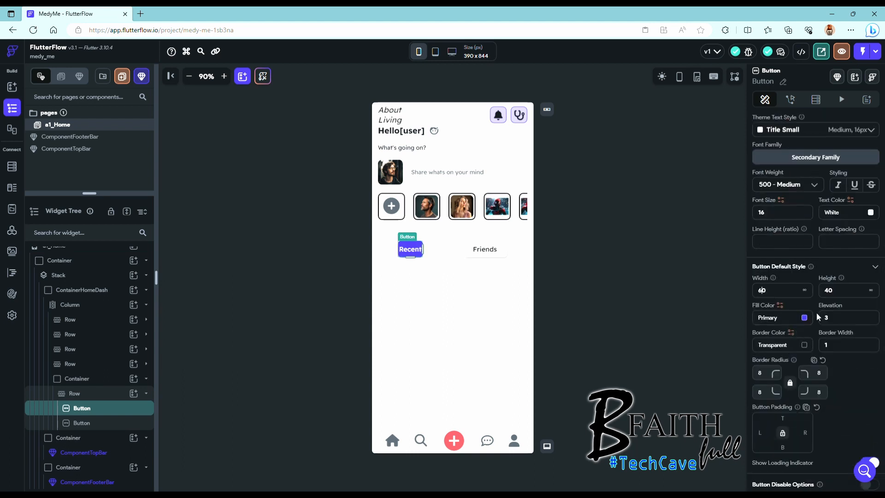
key("BackSpace")
key("BackSpace")
type("150")
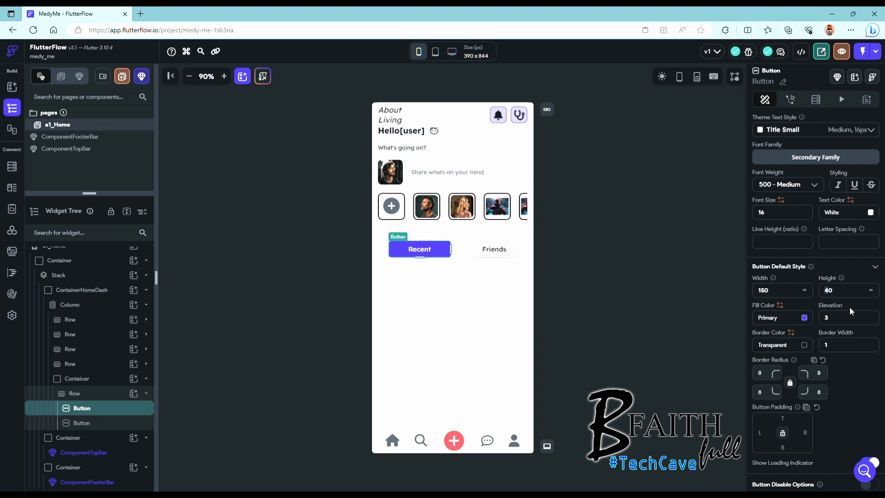
left_click(82, 423)
left_click(764, 294)
type("150")
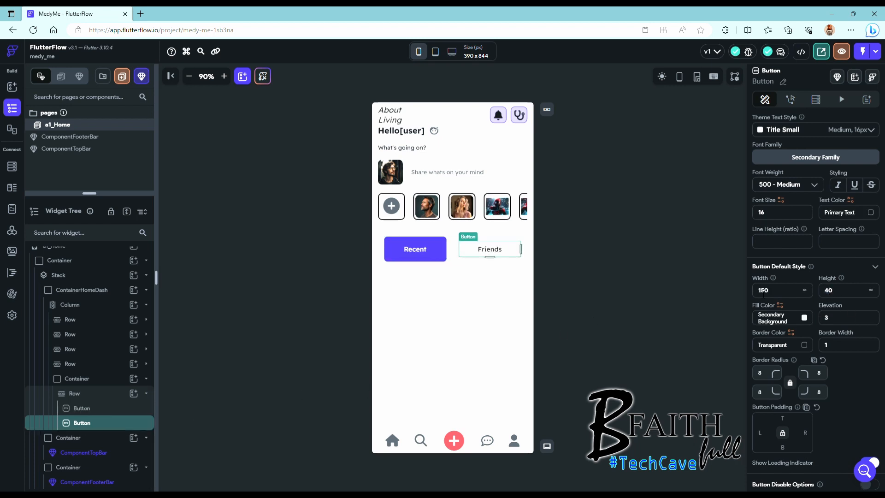
Step: Set the Friends button's height to 60 and the greeting row's top padding to 5
key("Tab")
type("60")
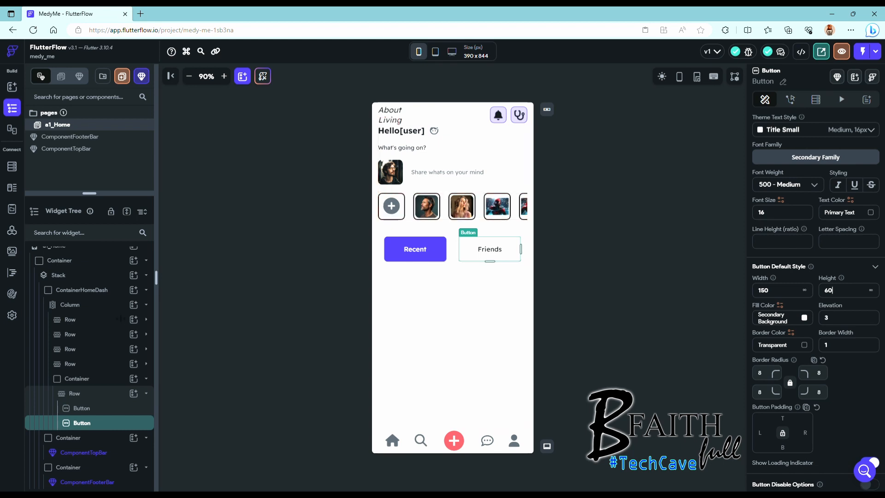
left_click(78, 319)
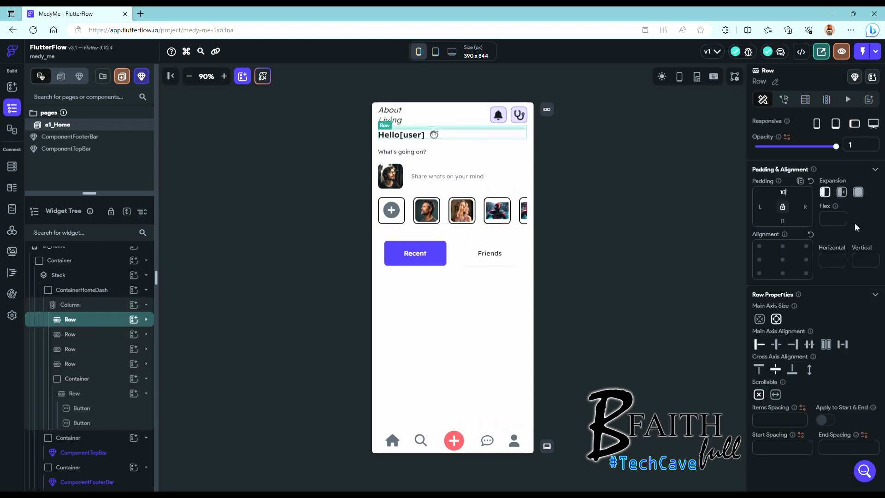
key("ctrl+a")
type("5")
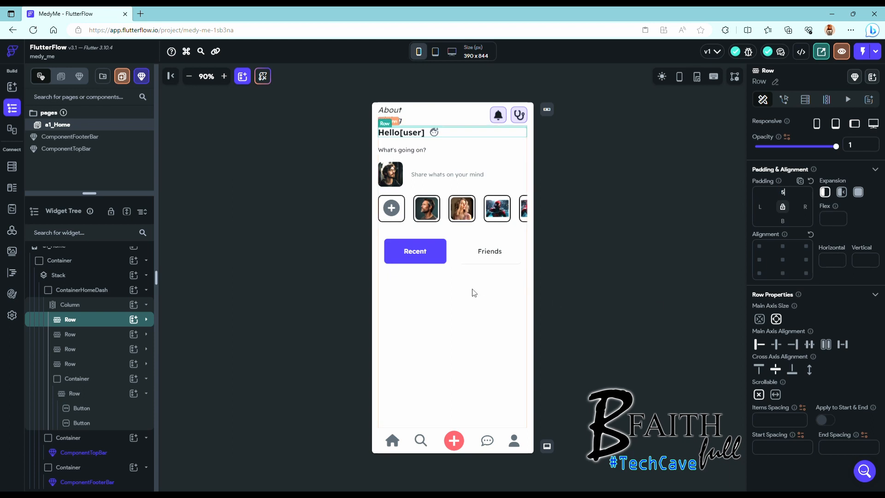
Step: Add a ListView at the end of the dashboard's main Column and place a Container inside it
scroll(138, 385, "up", 1)
left_click(146, 387)
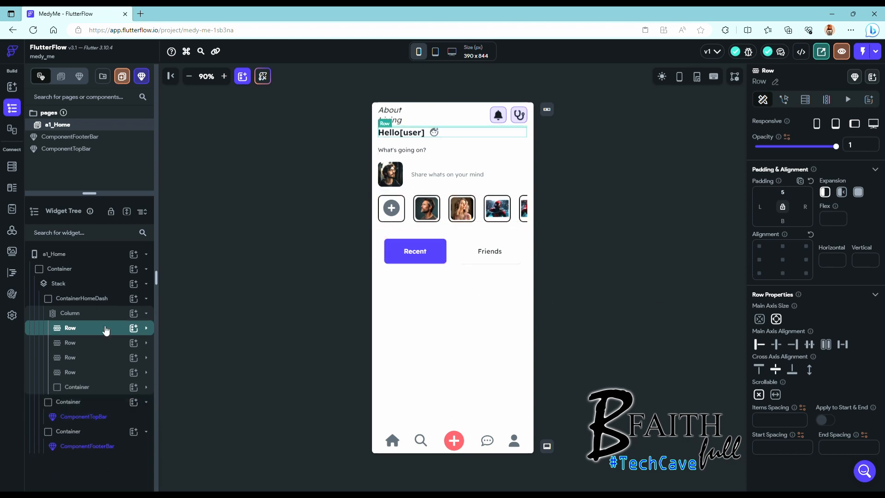
left_click(136, 314)
type("list")
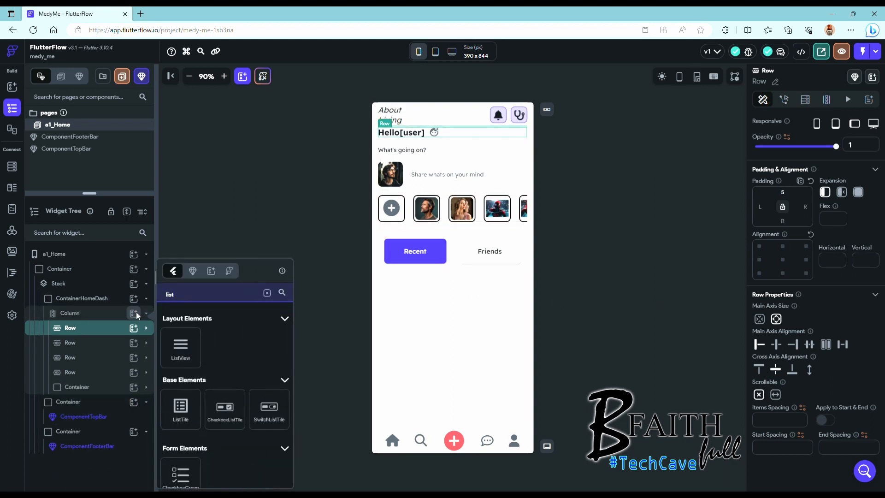
left_click(182, 358)
left_click(134, 401)
left_click(173, 392)
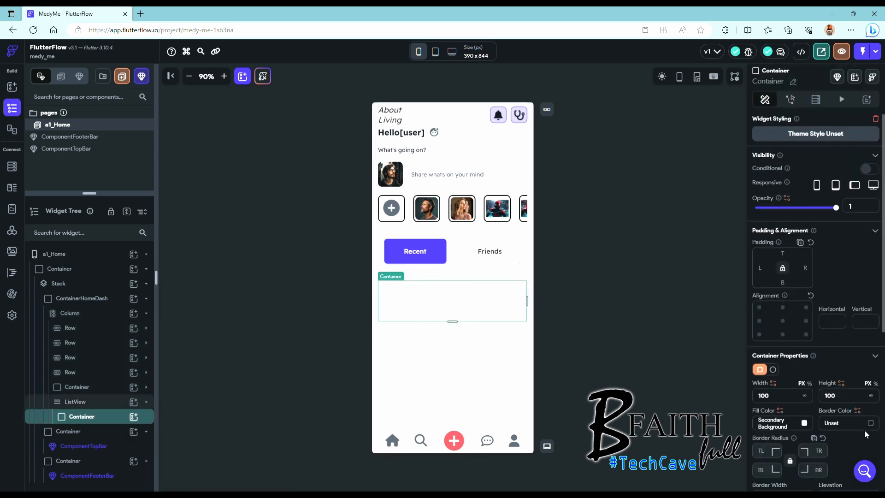
Step: Set the ListView container's border radius to 10 and add a Row inside it
scroll(800, 417, "down", 1)
left_click(780, 404)
type("10")
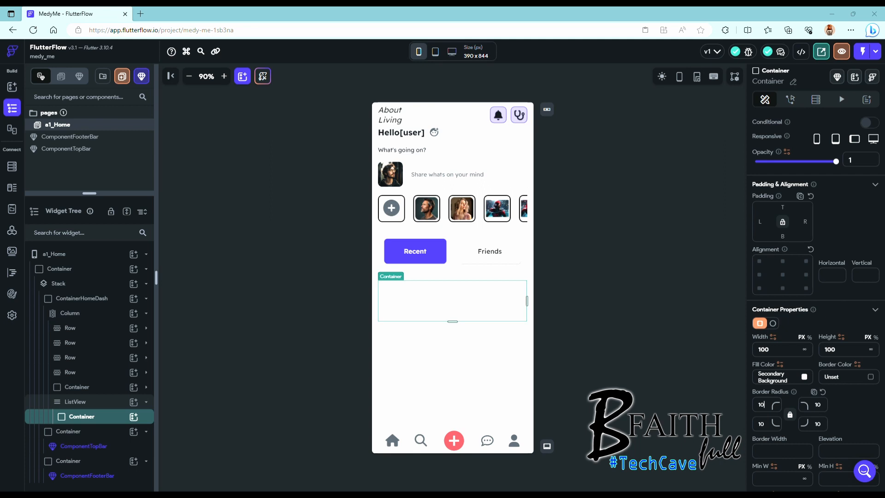
left_click(135, 418)
left_click(275, 352)
Step: Try to add a Stack directly to the ListView container alongside its Row
left_click(135, 419)
scroll(223, 386, "down", 2)
left_click(186, 412)
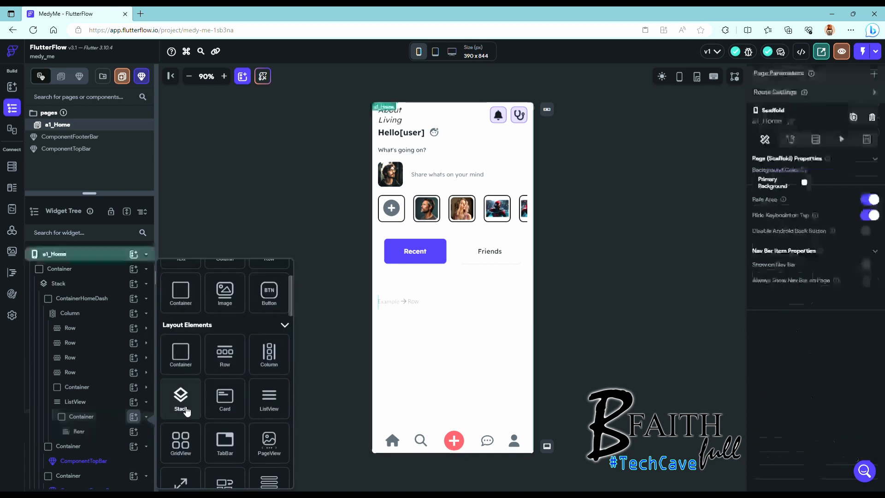
left_click(478, 318)
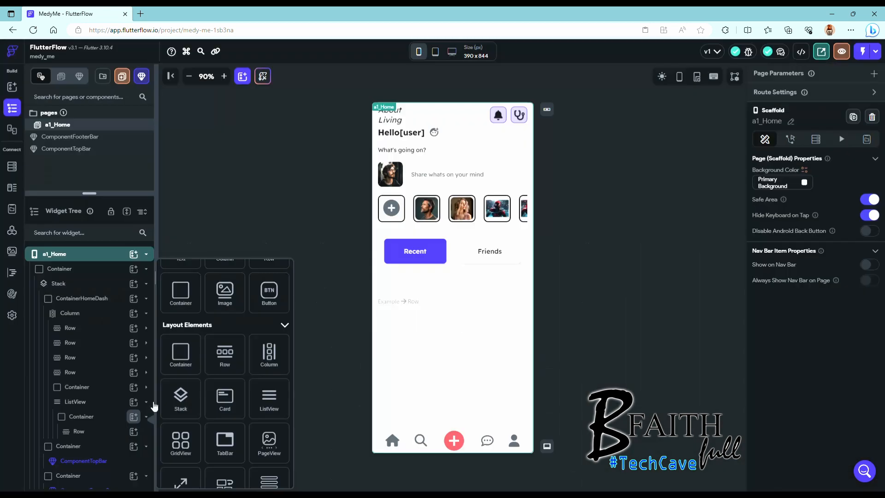
left_click(132, 417)
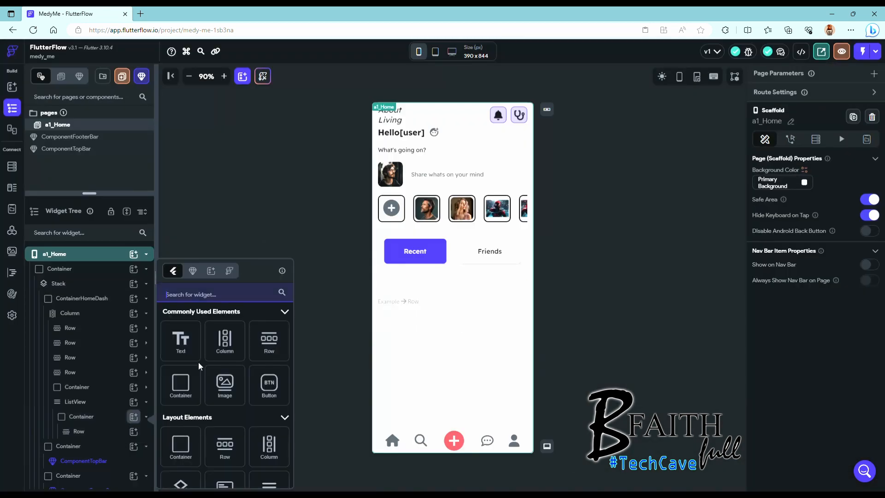
scroll(199, 362, "down", 1)
left_click(181, 396)
left_click(516, 317)
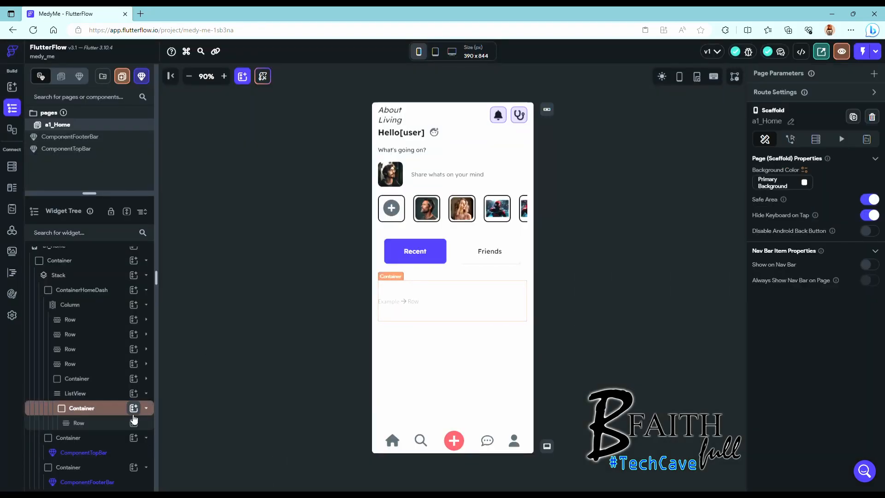
Step: Wrap the Row in a Column and add a Stack below the Row in that Column
right_click(122, 423)
left_click(161, 333)
left_click(453, 199)
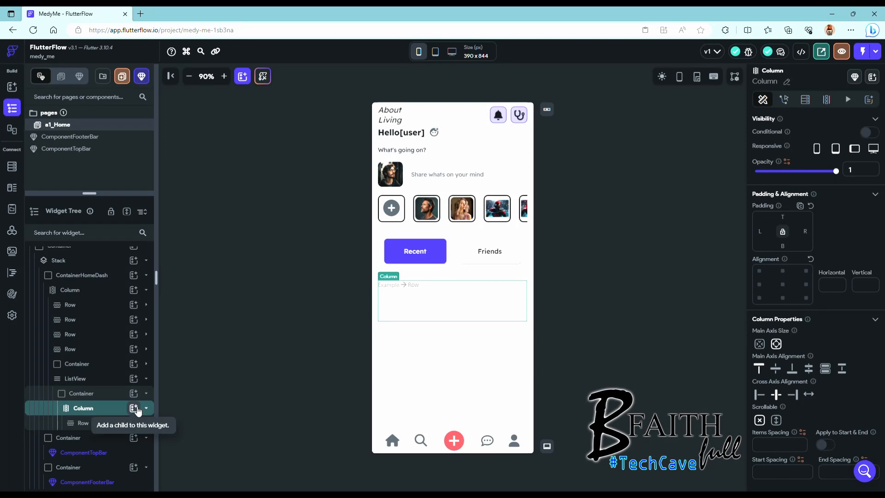
left_click(134, 408)
left_click(182, 400)
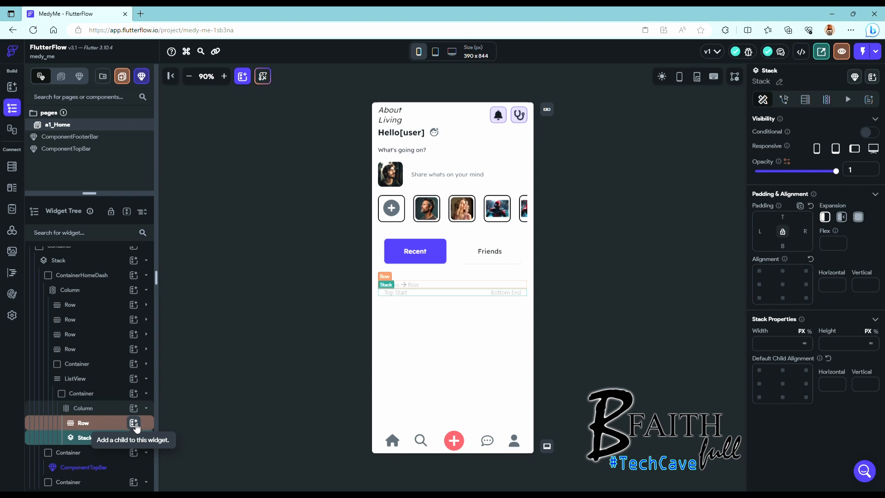
Step: Add a nested Row and a Container to the post's Row, and put a Text inside that Container
left_click(134, 424)
left_click(133, 422)
left_click(138, 424)
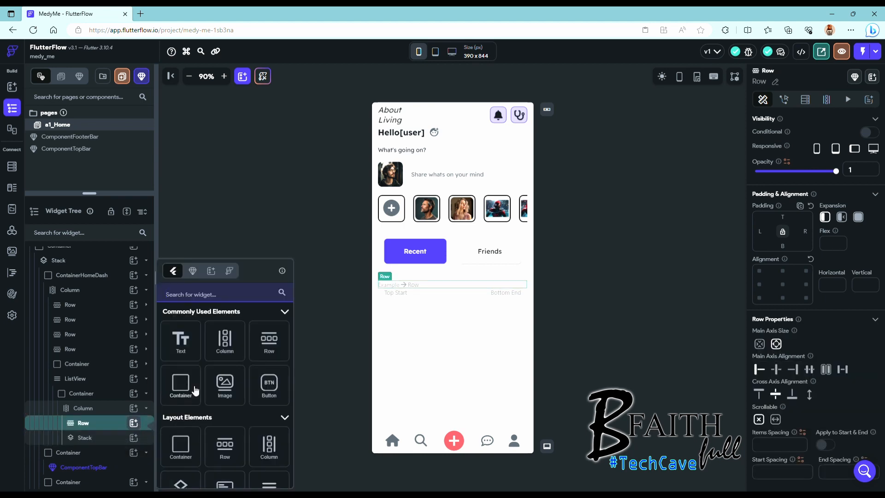
left_click(269, 342)
left_click(133, 423)
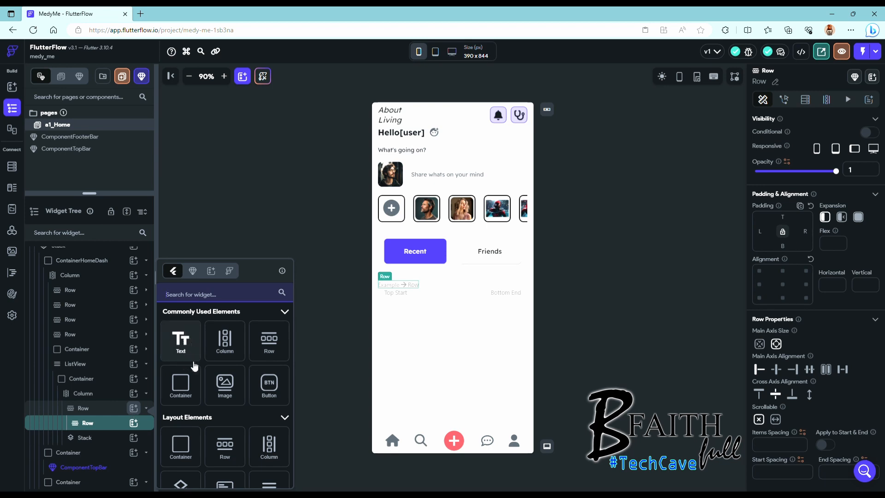
left_click(181, 382)
left_click(134, 423)
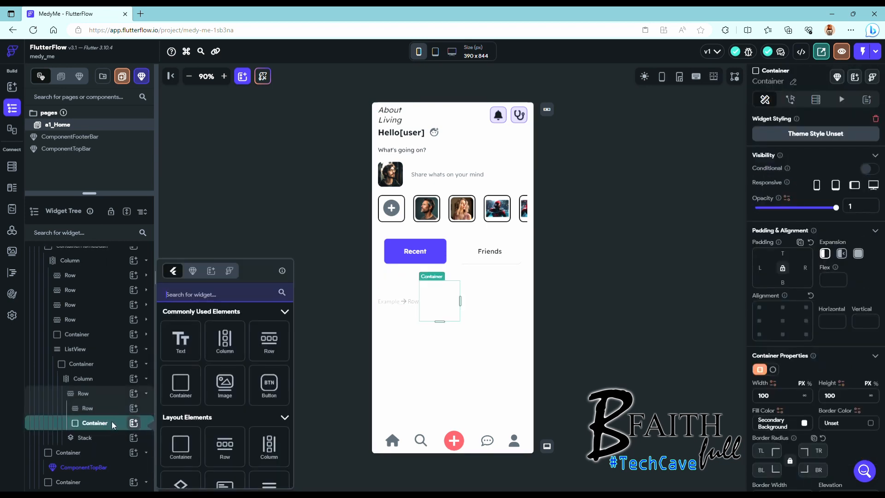
left_click(181, 339)
key("Escape")
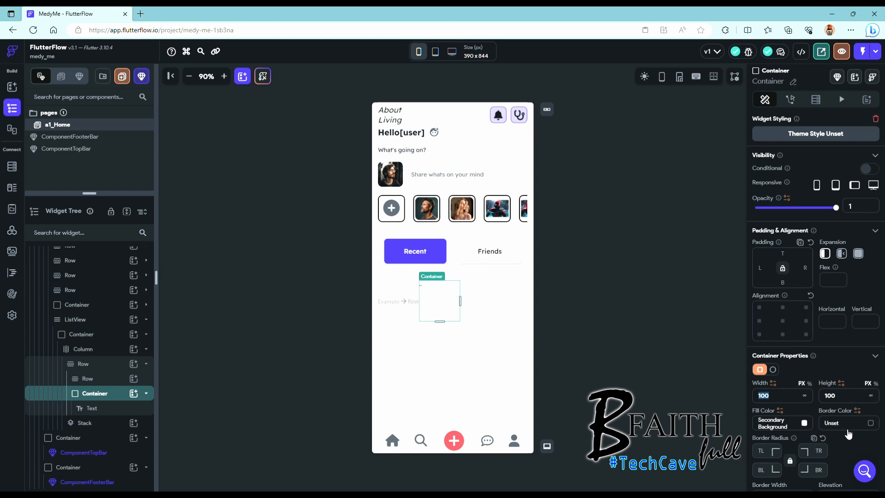
Step: Size the new small Container to 30 wide by 20 high with a border radius of 5
type("30")
key("Tab")
type("20")
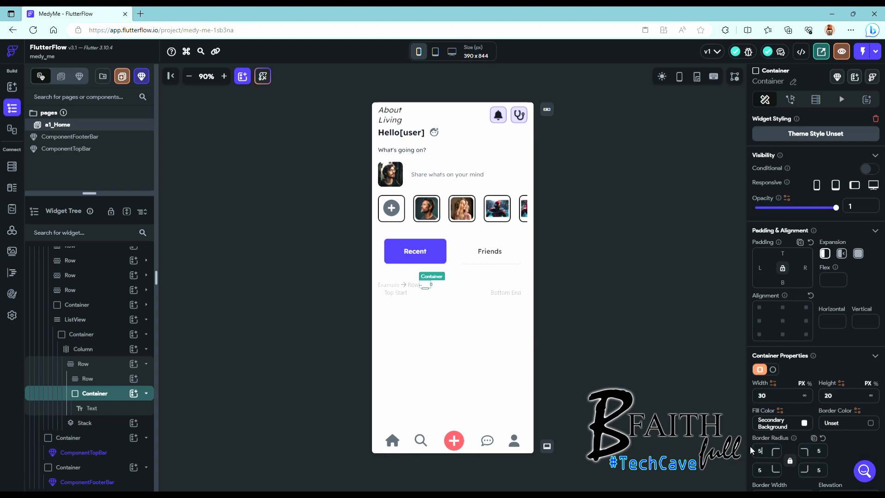
Step: Set the main axis alignment of the nested Row and its parent Row to Space Between
left_click(94, 379)
left_click(847, 370)
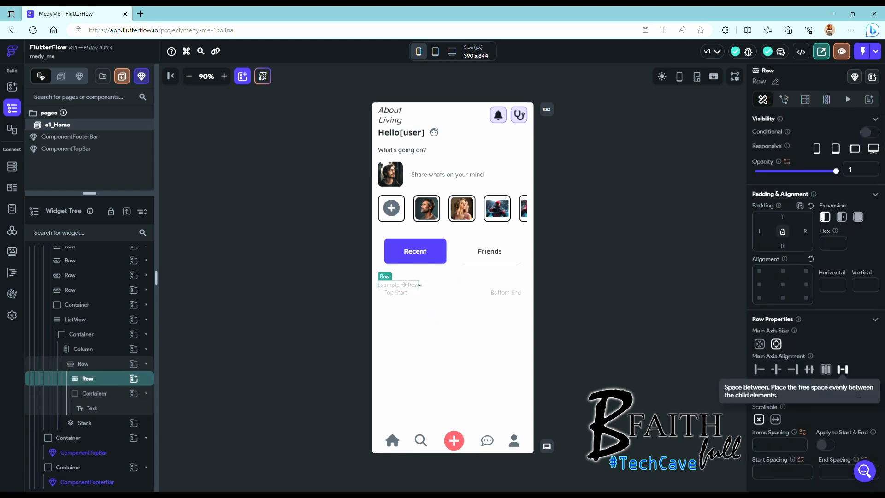
left_click(93, 408)
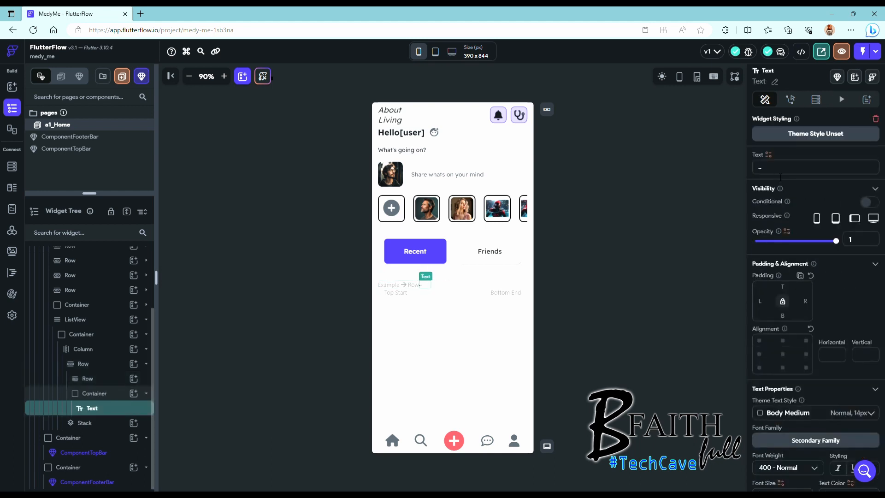
left_click(94, 393)
left_click(98, 379)
left_click(92, 364)
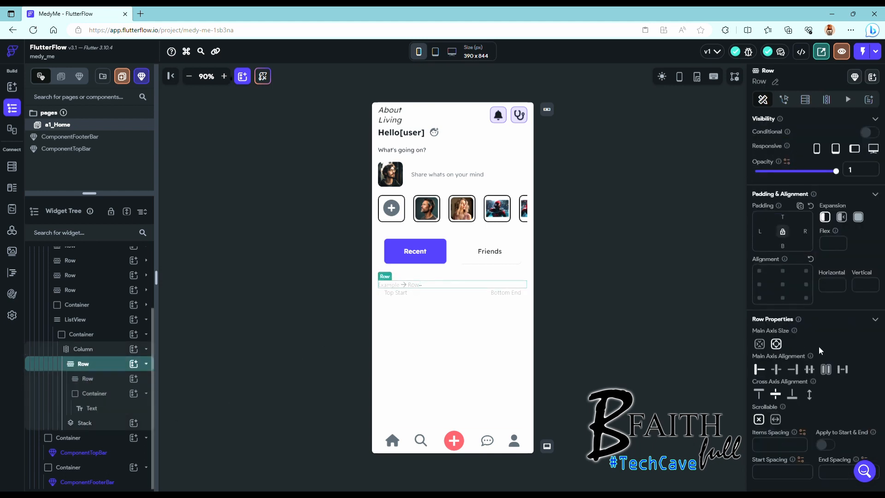
Step: Center the child text within the small Container
left_click(95, 393)
scroll(784, 406, "down", 5)
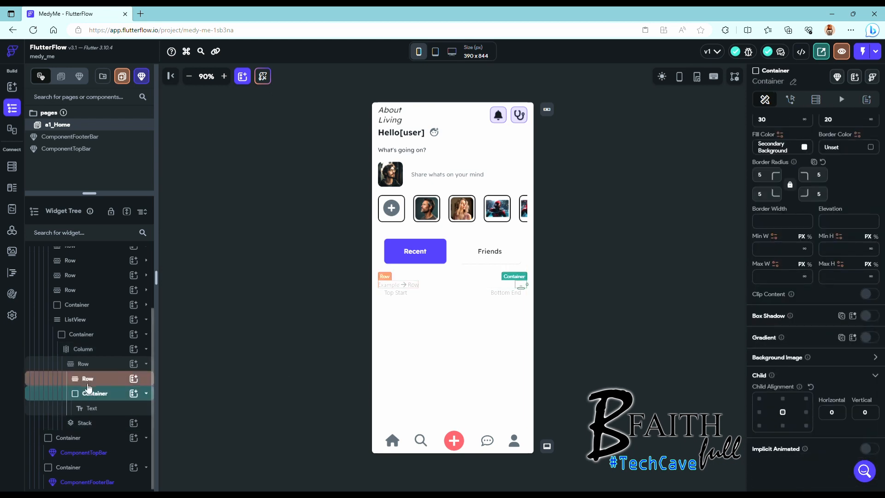
Step: Add an Image to the nested Row and set its width and height to 30
left_click(134, 379)
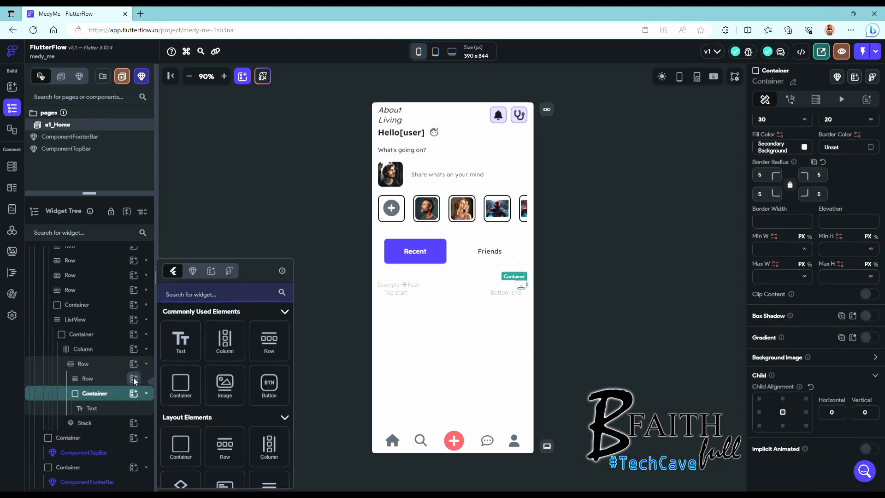
type("im")
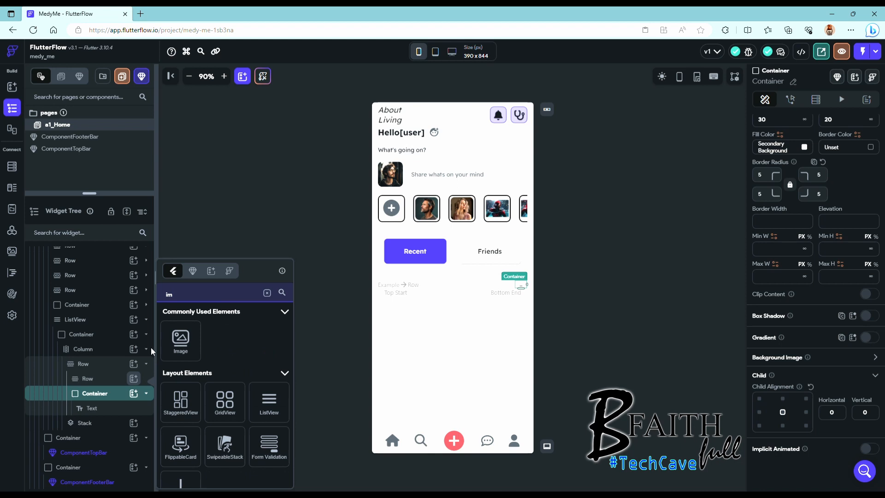
left_click(181, 339)
type("20")
key("Tab")
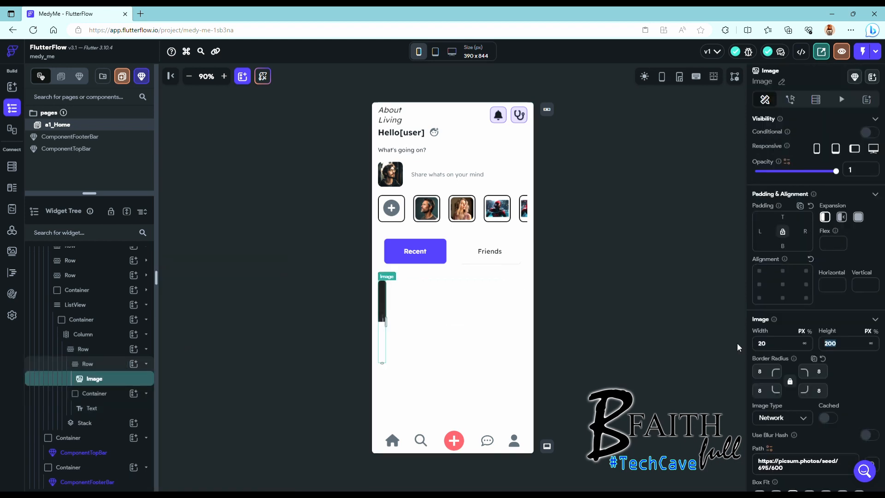
type("20")
left_click_drag(769, 344, 730, 343)
type("30")
key("Tab")
type("30")
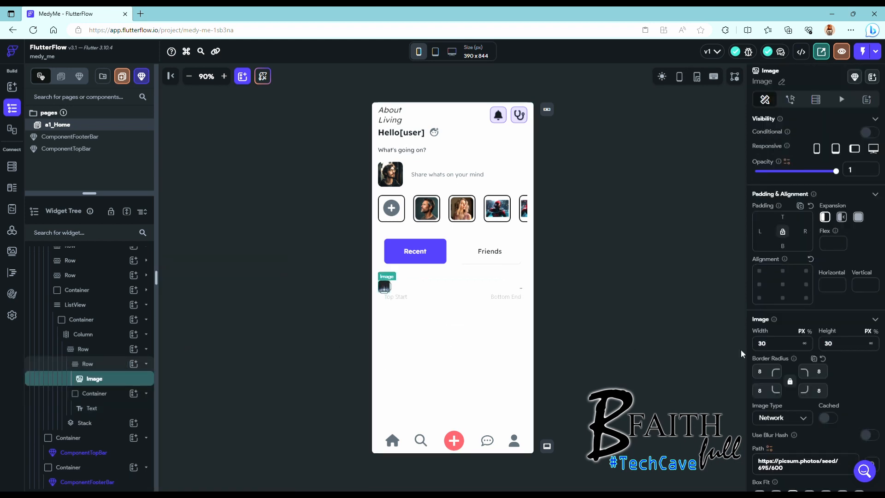
Step: Add a Text after the image in the nested Row and enter the poster's full name
left_click(133, 364)
left_click(181, 339)
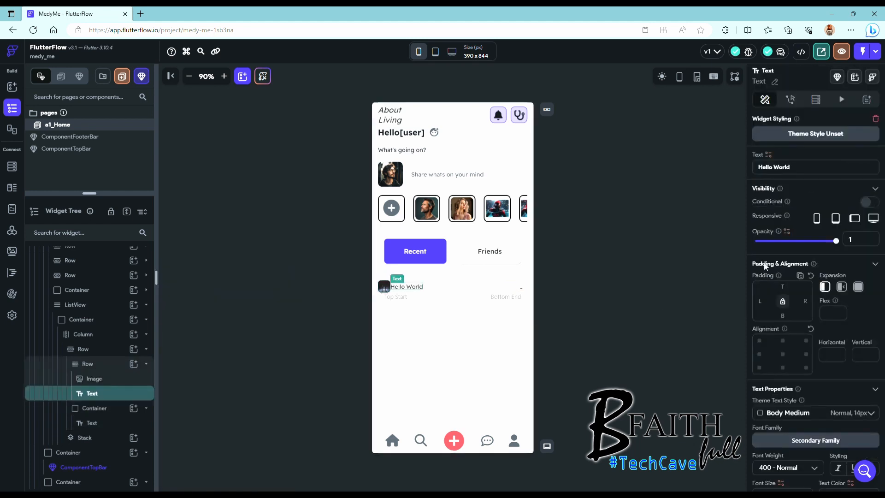
triple_click(802, 172)
type("Mario")
type("Kylo")
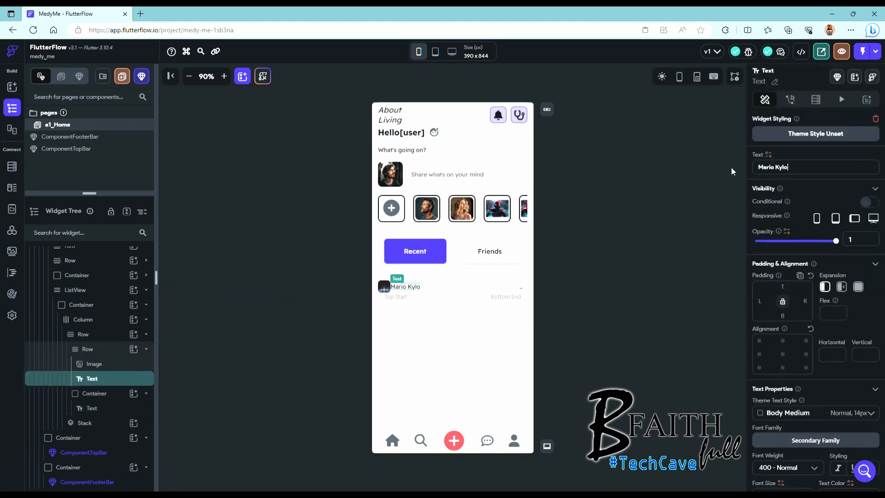
Step: Wrap the name Text in a Column and add a second Text below it reading "15 secs ago"
right_click(97, 381)
left_click(131, 322)
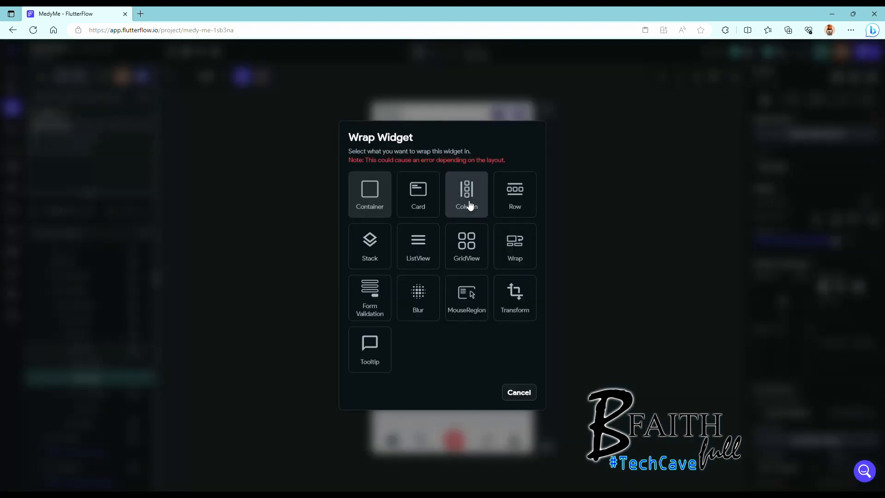
left_click(133, 376)
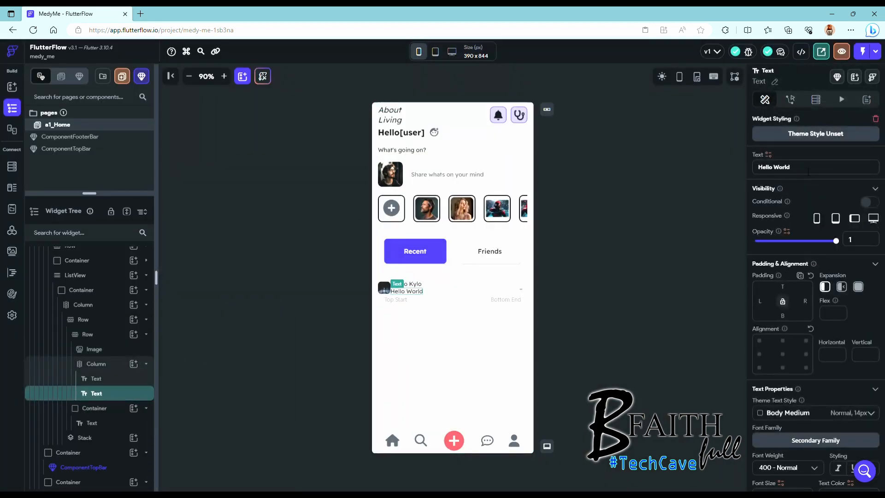
type("15 secs ago")
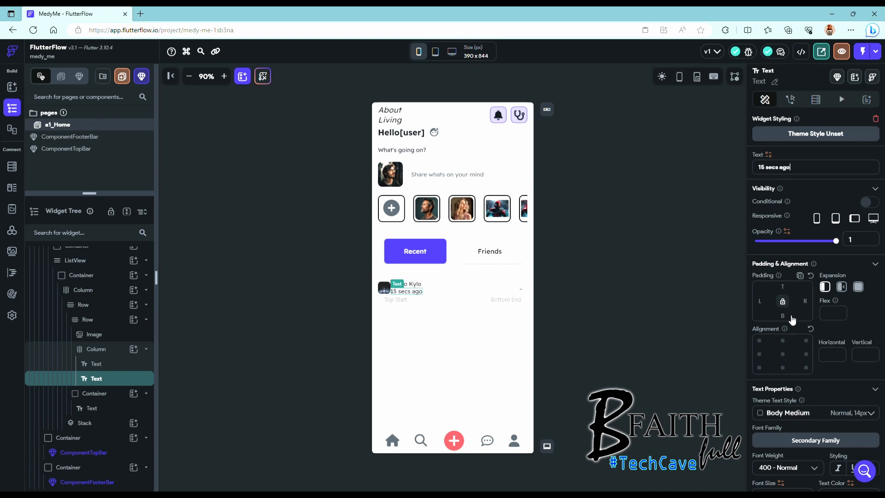
Step: Change the "15 secs ago" text's color to the Secondary Text theme color
scroll(792, 319, "down", 2)
left_click(870, 403)
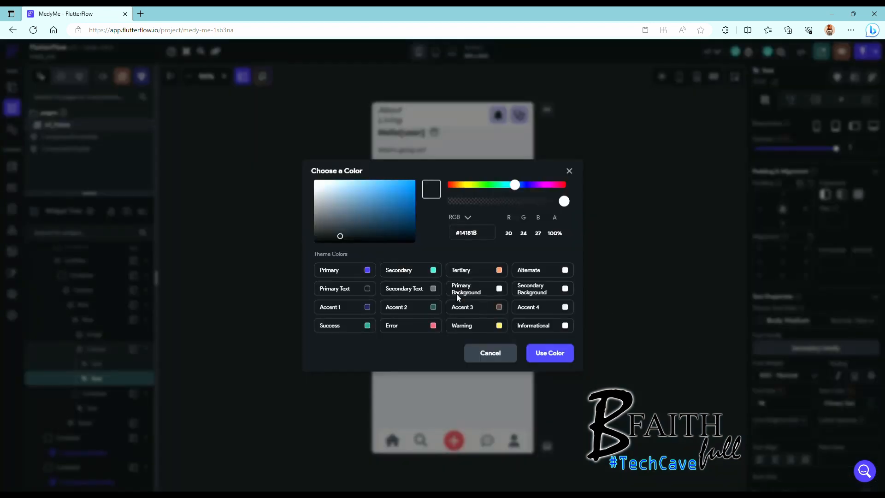
key("Escape")
Step: Set the nested Row to Space Around with items spacing of 5, and give its image a border radius of 30
left_click(98, 323)
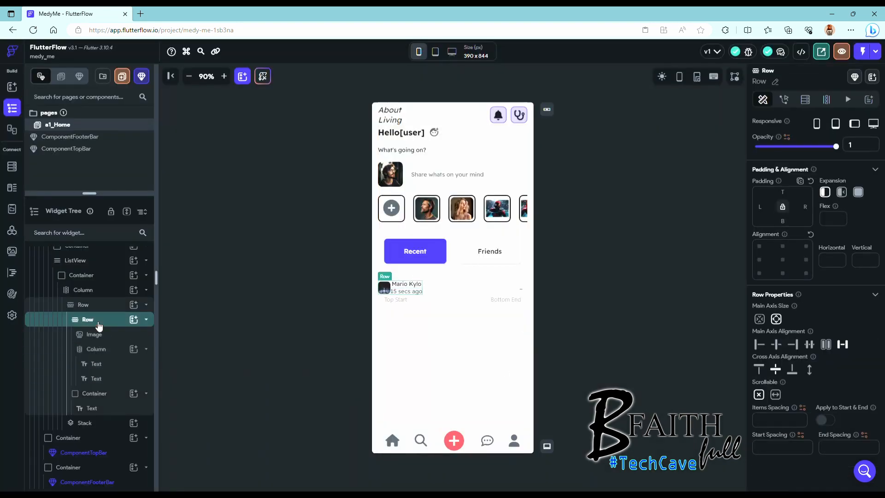
left_click(827, 344)
left_click(794, 420)
type("5")
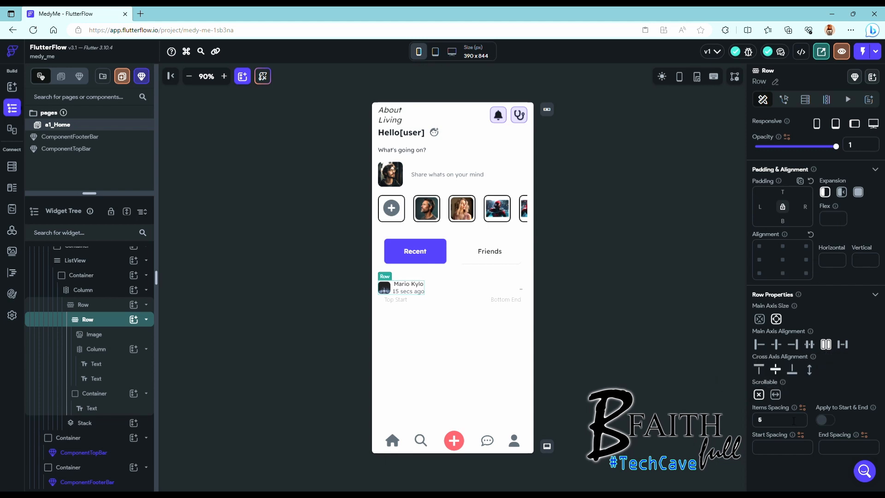
key("Down")
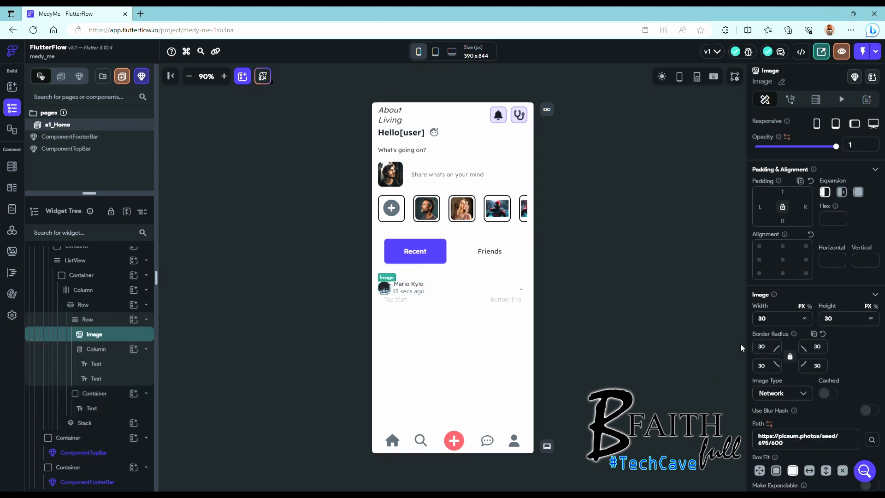
Step: Set the height of the small Container at the end of the post's header Row to 30
left_click(95, 393)
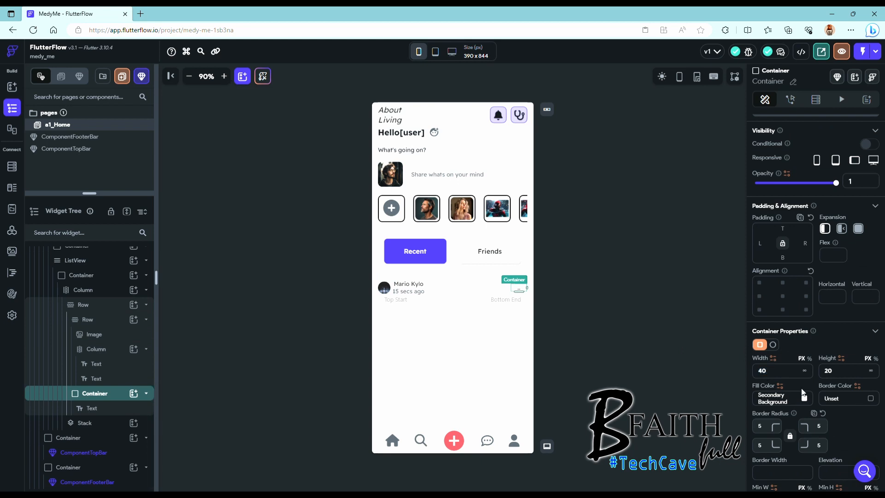
type("30")
Step: Add two Containers inside the Stack below the post's header Row
left_click(88, 422)
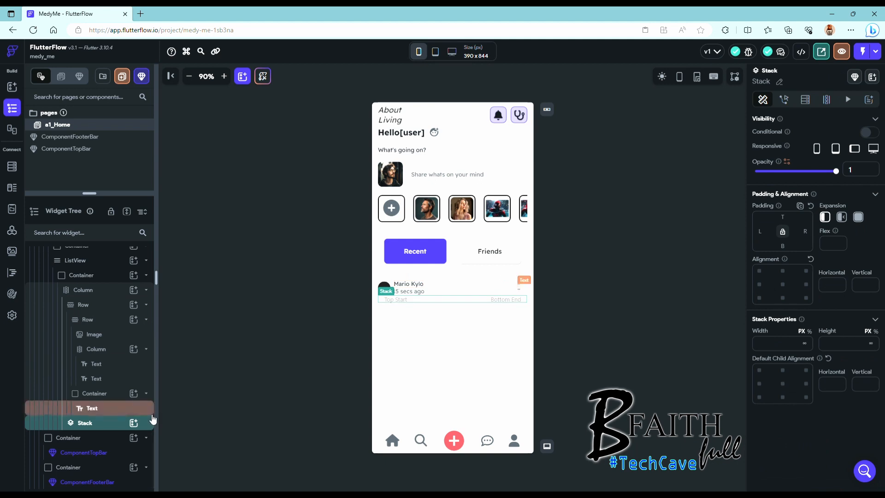
left_click(94, 277)
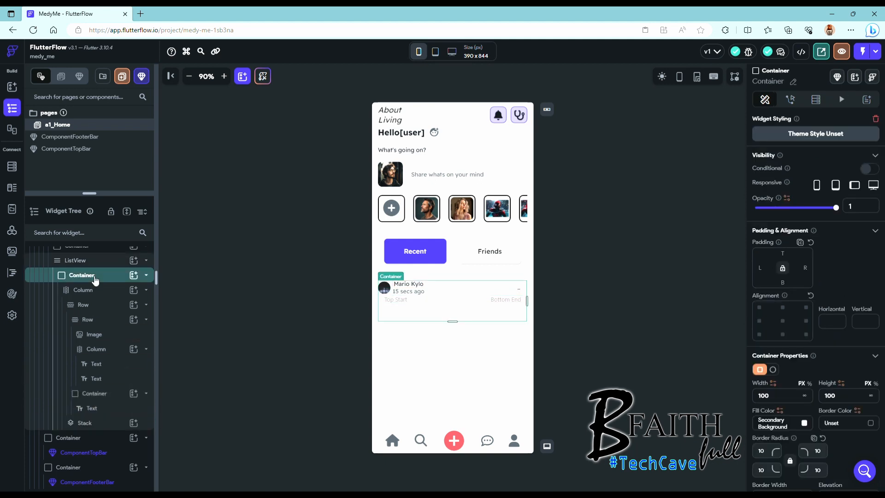
left_click(88, 423)
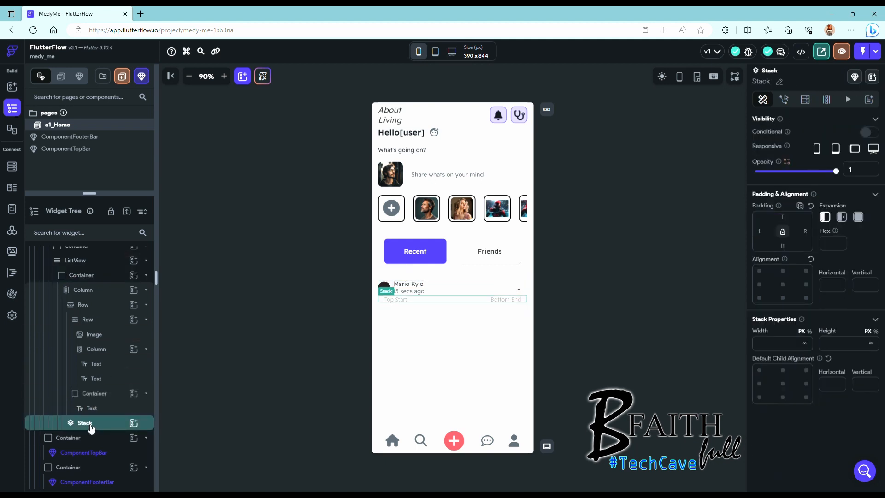
left_click(134, 422)
left_click(181, 391)
scroll(111, 435, "down", 1)
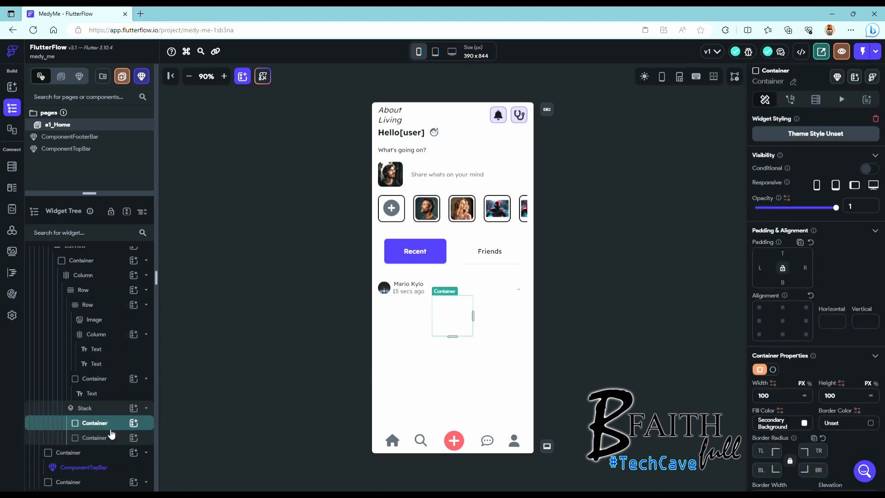
left_click(110, 436)
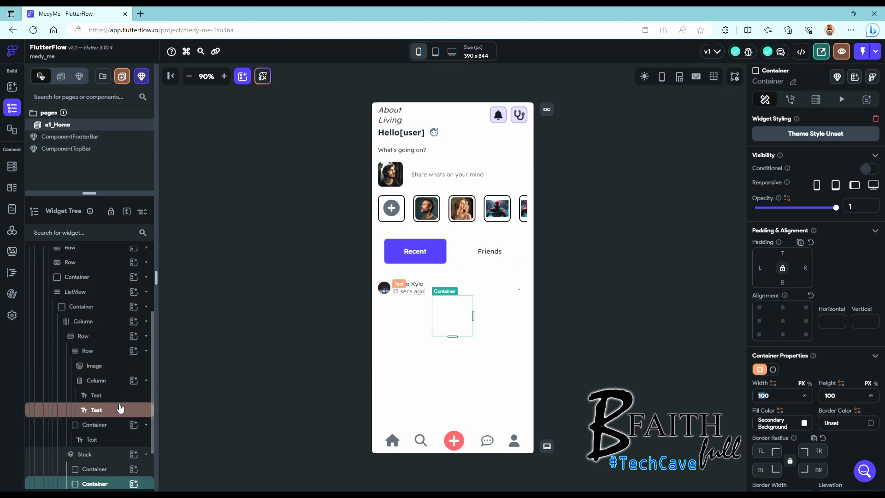
Step: Set the height of the post Container directly inside the ListView to 180
scroll(81, 314, "up", 2)
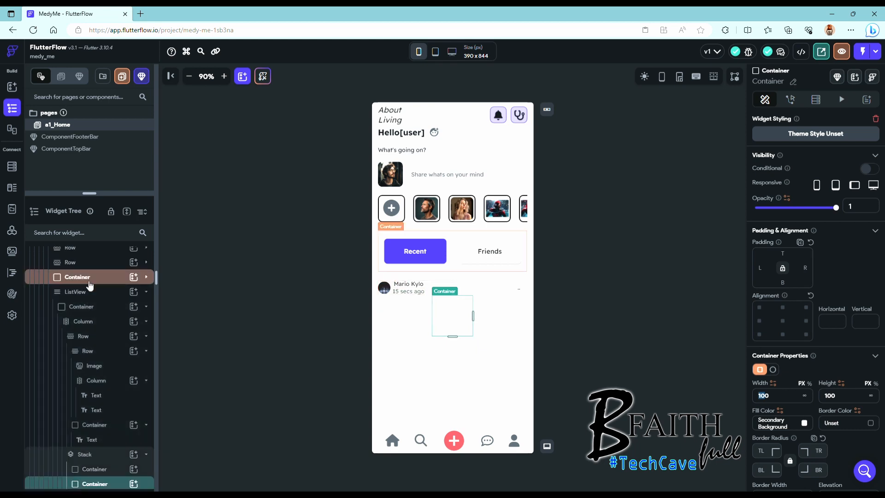
left_click(86, 306)
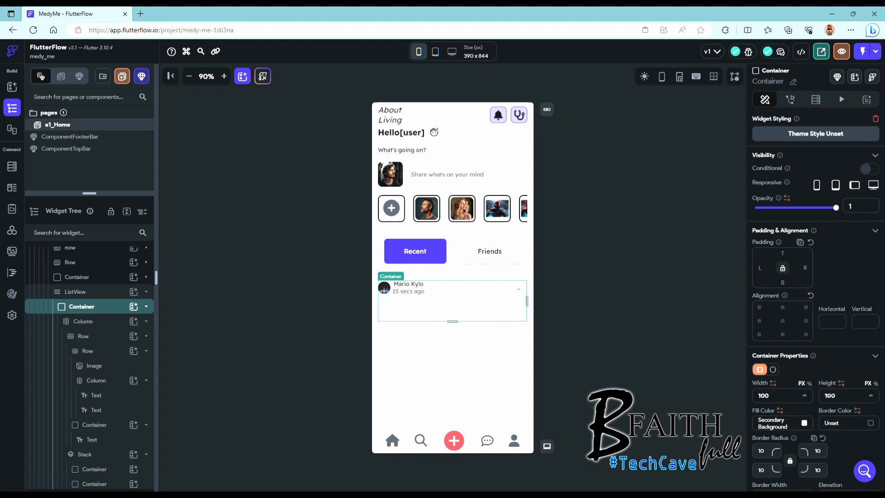
type("5")
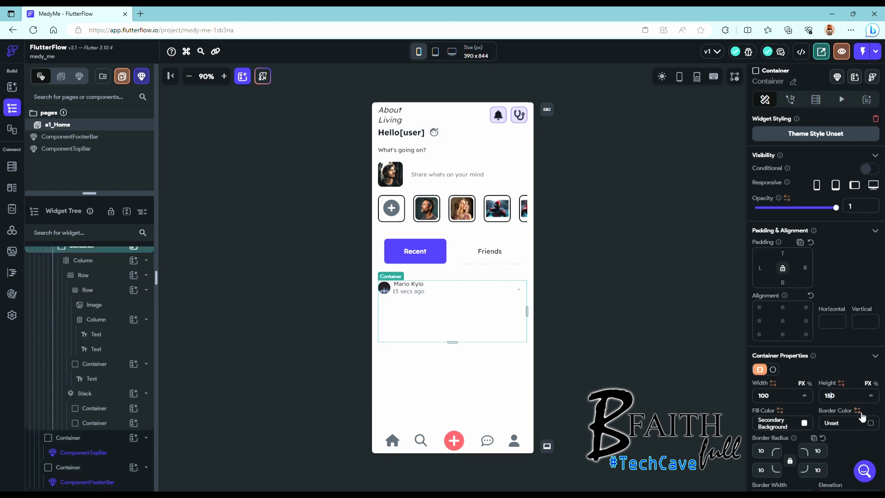
key("BackSpace")
type("8")
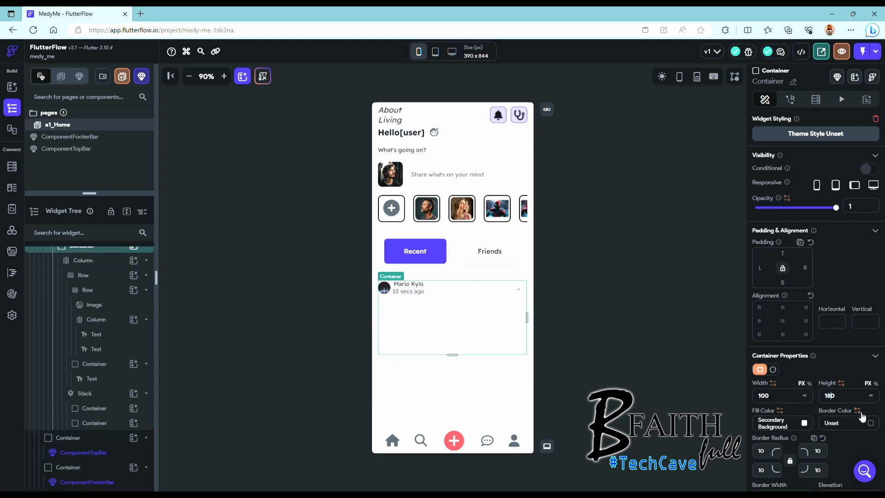
Step: Set the height of the first Container in the Stack to 10
left_click(107, 412)
left_click(836, 396)
key("BackSpace")
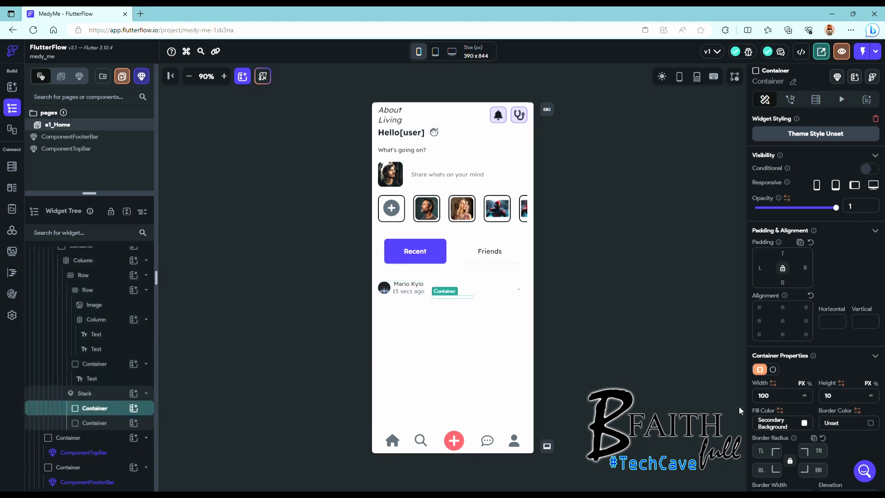
left_click(873, 397)
left_click(593, 328)
left_click(95, 412)
Step: Set the Stack's second Container to a height of 50 and align it to the top-left corner of the Stack
left_click(101, 428)
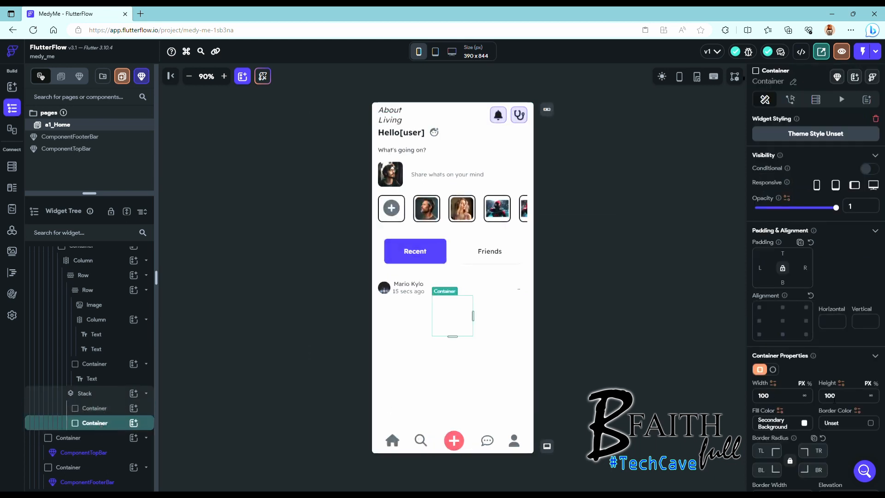
type("30")
left_click(759, 308)
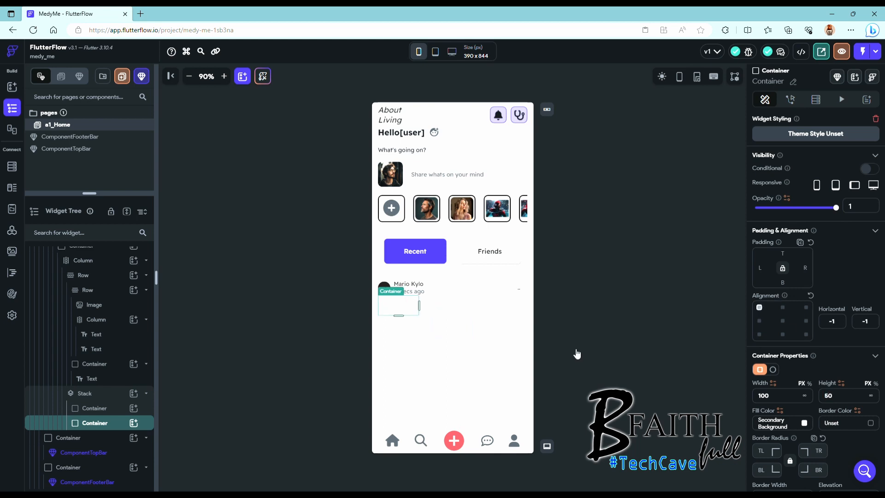
Step: Set the Stack's first Container to infinite width and a height of 100
left_click(94, 412)
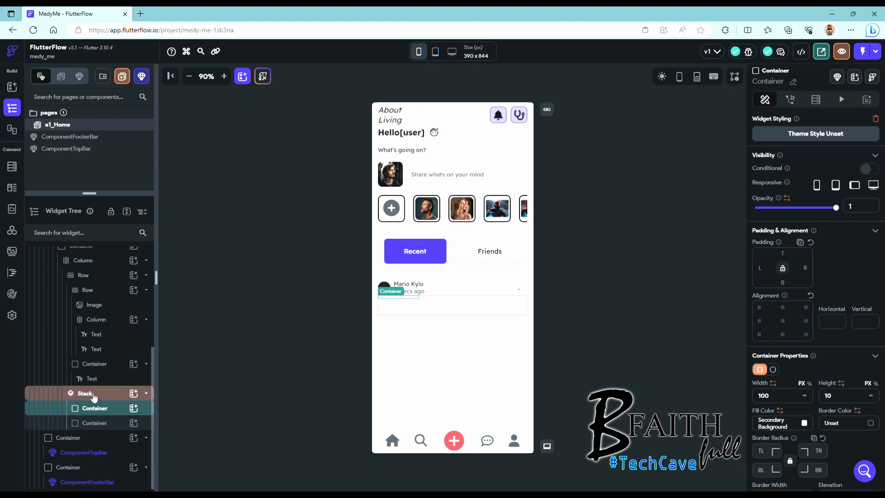
left_click(92, 422)
scroll(94, 411, "up", 1)
scroll(95, 412, "up", 1)
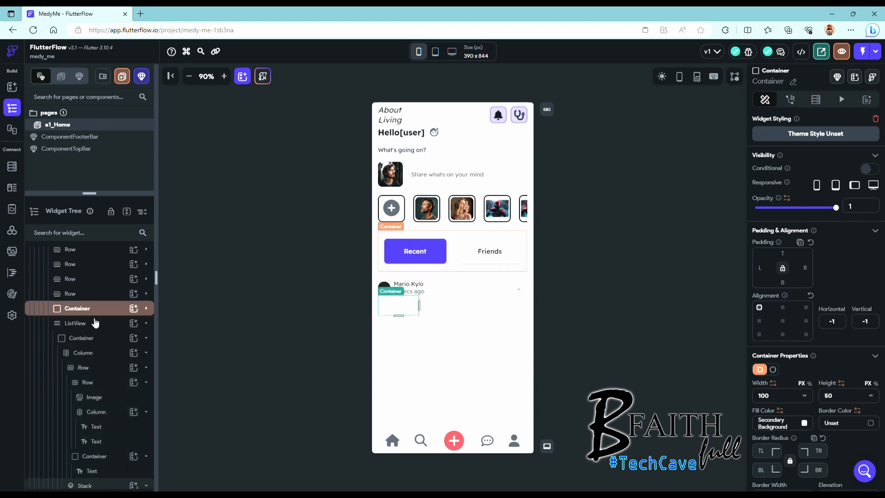
left_click(84, 339)
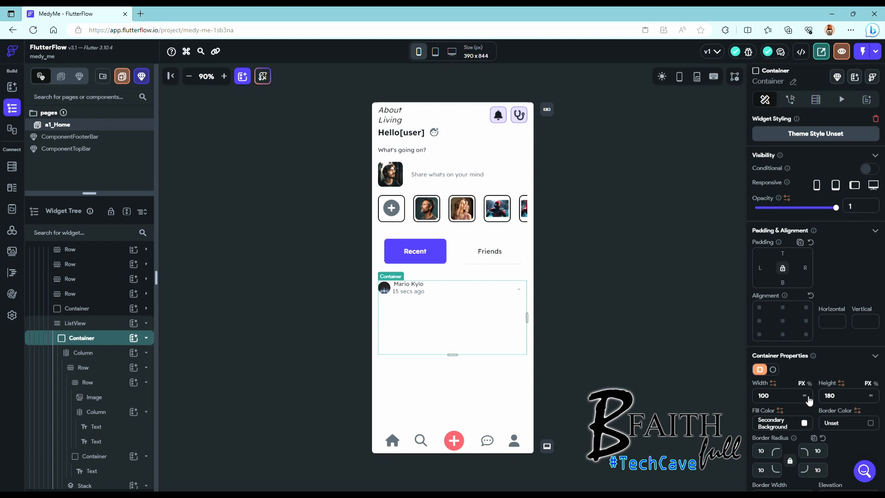
scroll(94, 406, "down", 2)
left_click(94, 423)
left_click(94, 408)
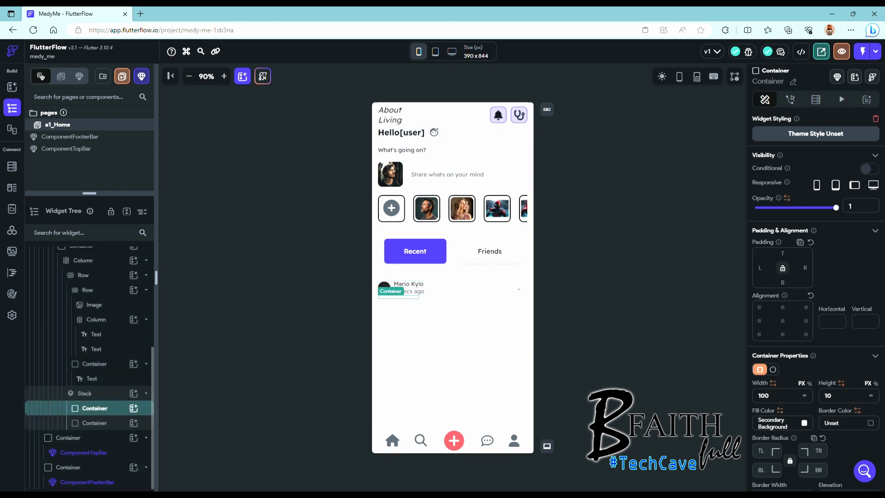
type("100")
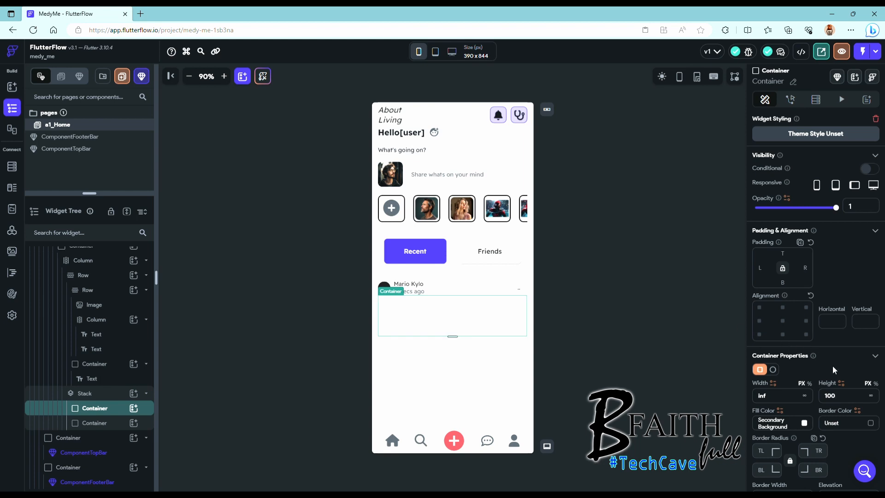
scroll(833, 367, "down", 3)
scroll(833, 368, "up", 3)
scroll(90, 365, "up", 2)
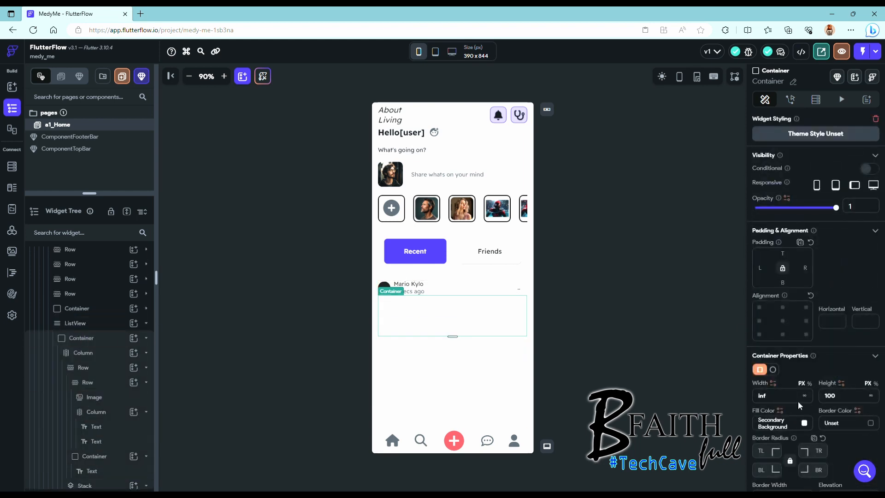
scroll(798, 402, "down", 2)
left_click(84, 456)
scroll(90, 415, "down", 2)
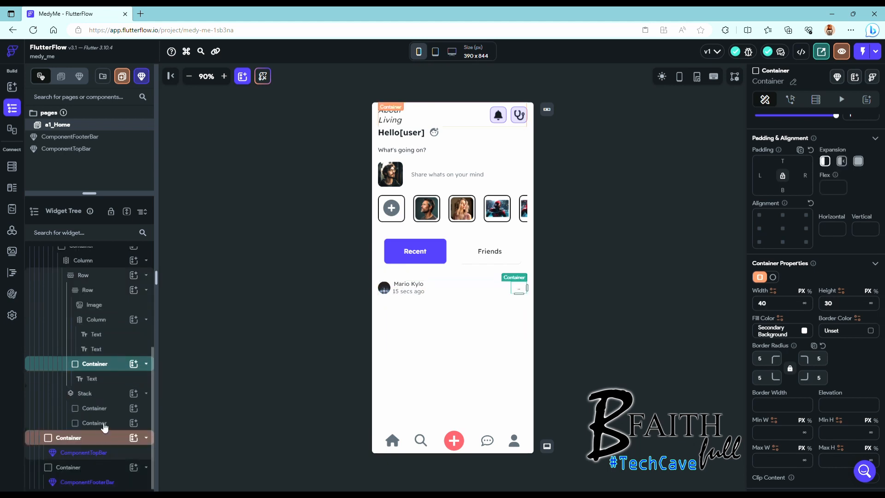
left_click(91, 397)
left_click(90, 410)
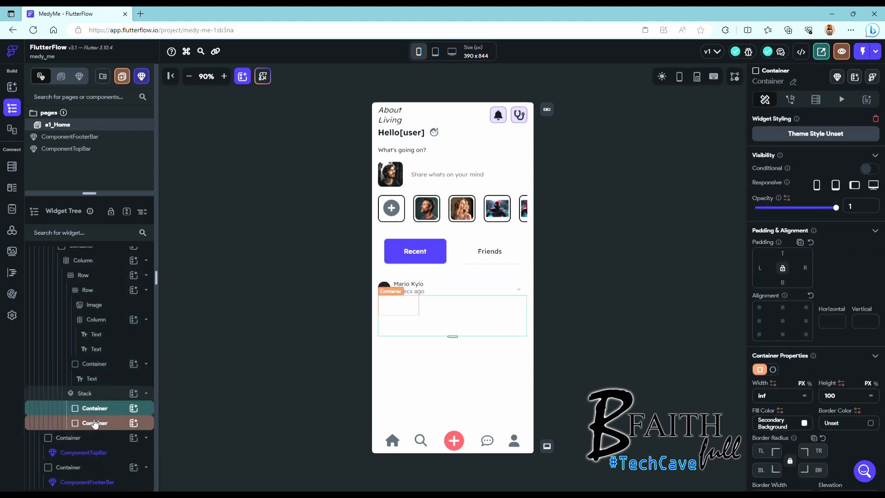
Step: Add a Row inside the Stack's second Container and place an Icon widget in it
left_click(94, 423)
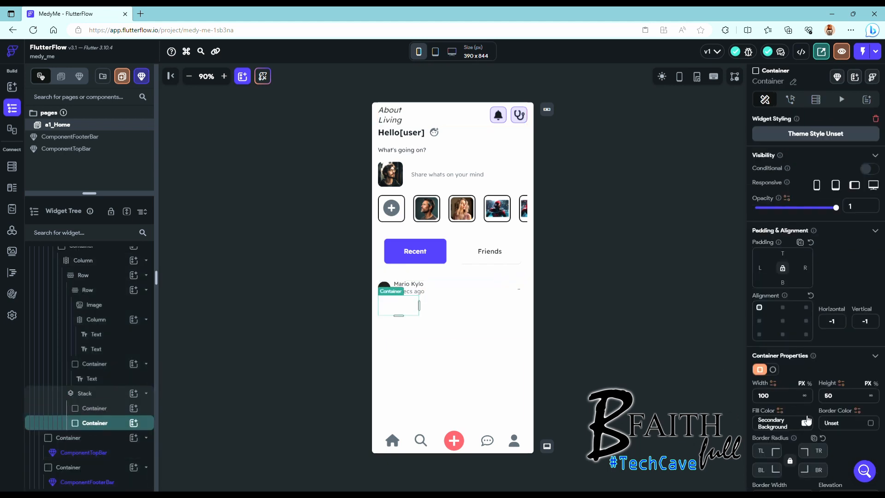
left_click(133, 423)
left_click(270, 341)
left_click(134, 438)
type("icon")
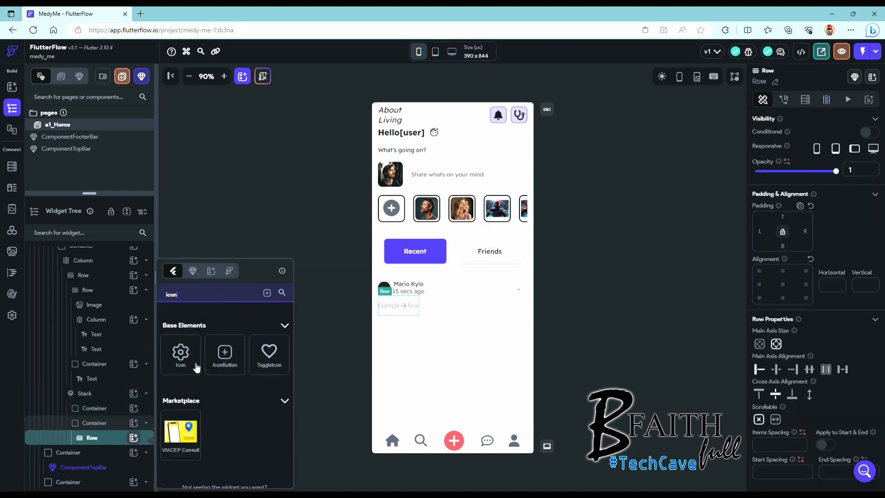
left_click(179, 355)
Step: Change the new Icon to the Font Awesome Solid Heart
left_click(857, 371)
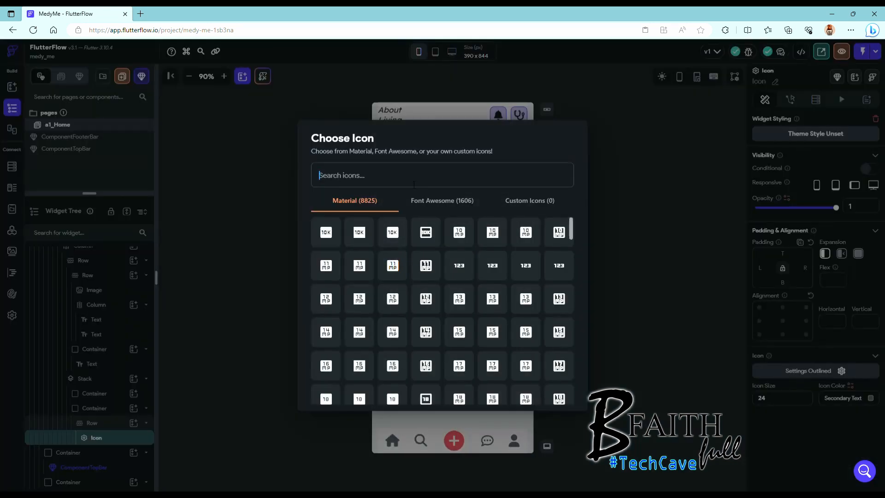
type("heart")
left_click(442, 201)
left_click(401, 235)
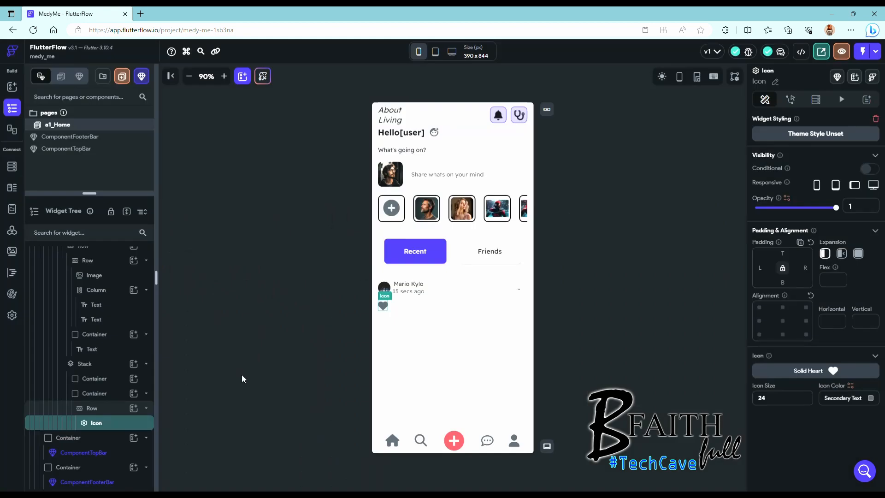
Step: Center the heart icon's Row along its main axis
left_click(113, 411)
left_click(99, 394)
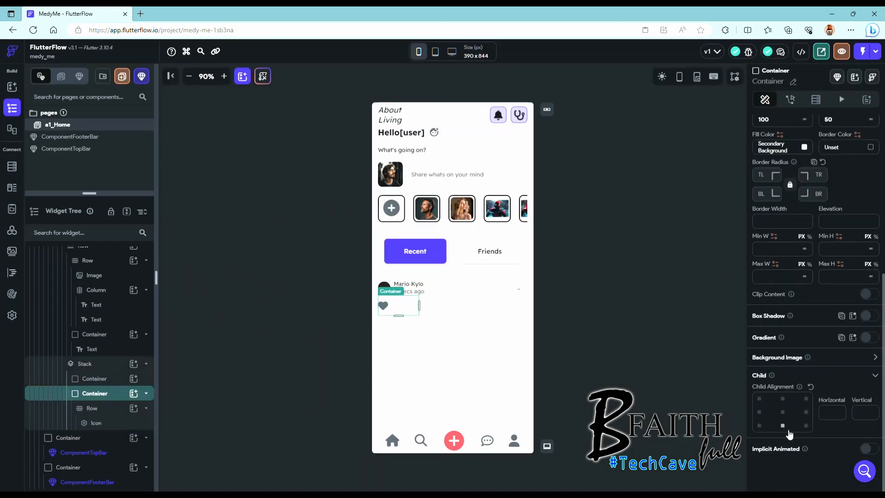
left_click(92, 409)
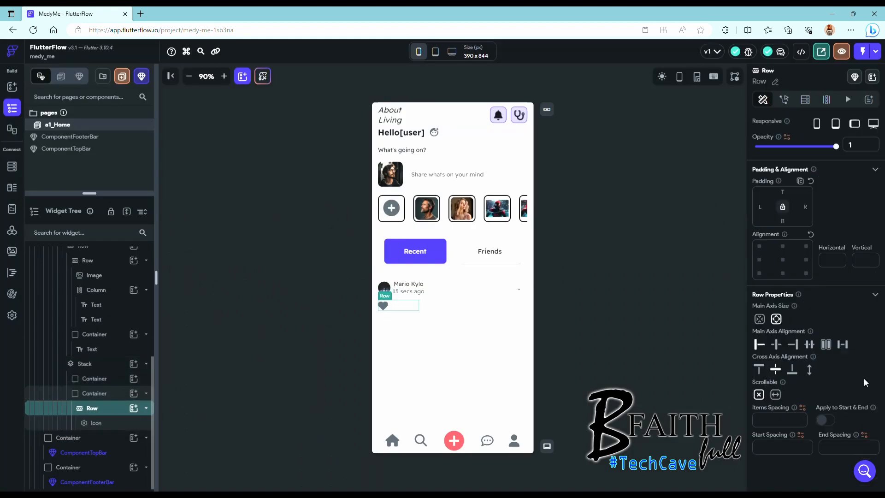
left_click(776, 344)
Step: Add a Text reading "20" after the heart icon in the Row
left_click(134, 408)
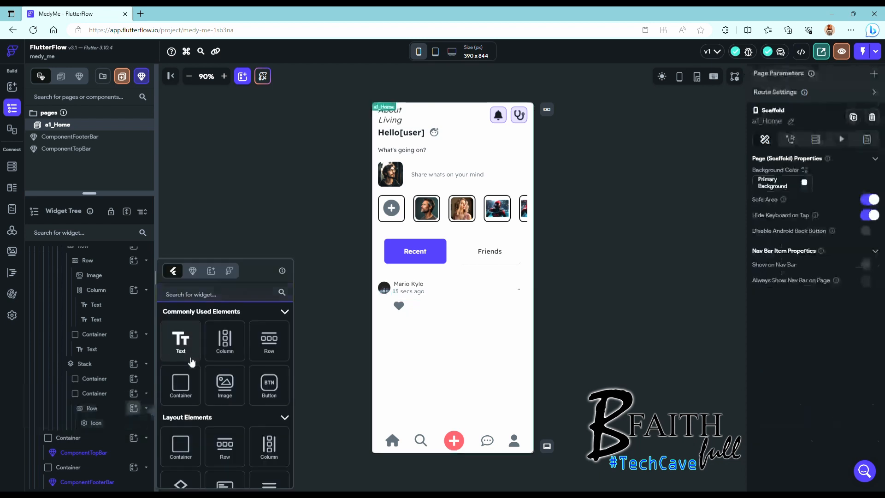
left_click(180, 340)
type("20")
Step: Set the heart Row's items spacing to 10 and its parent Container's bottom-right border radius to 20
left_click(92, 393)
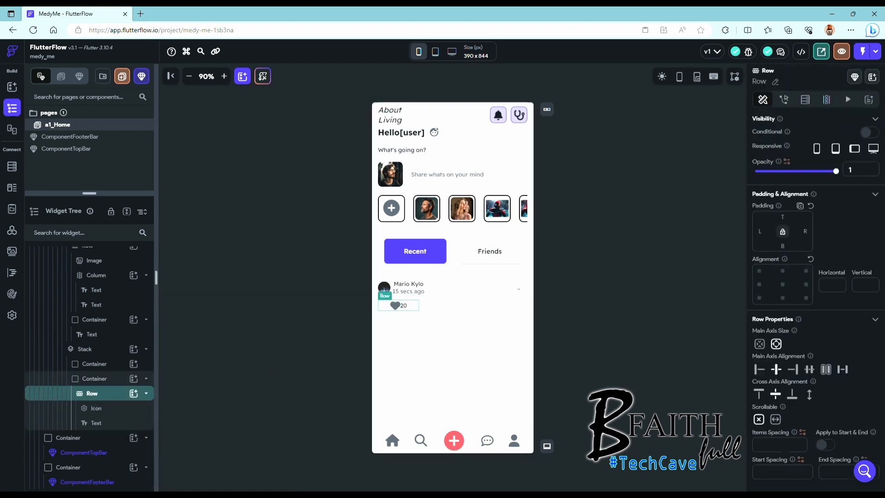
left_click(776, 445)
type("10")
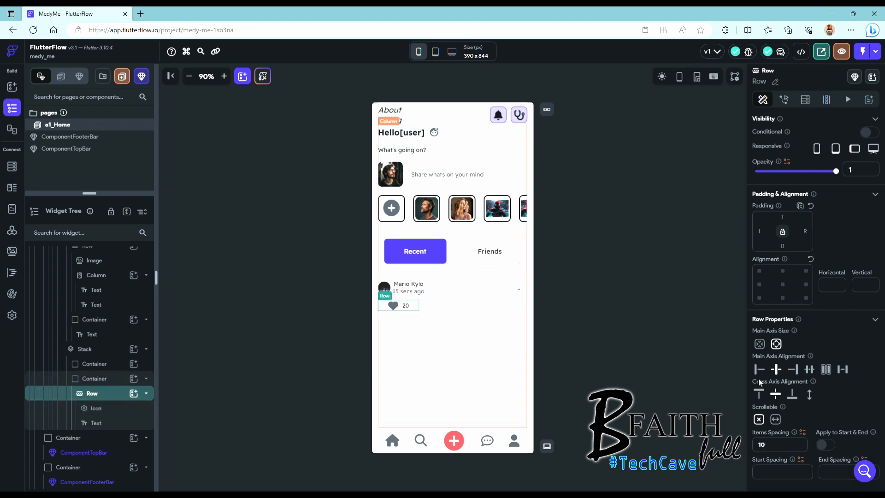
left_click(415, 313)
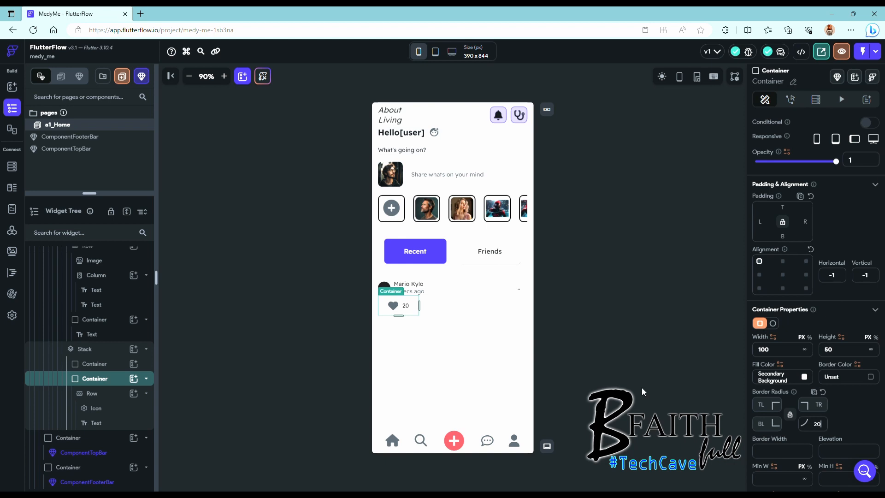
Step: Set the Stack's first Container to a height of 150 with only its top-right border radius at 15
left_click(111, 365)
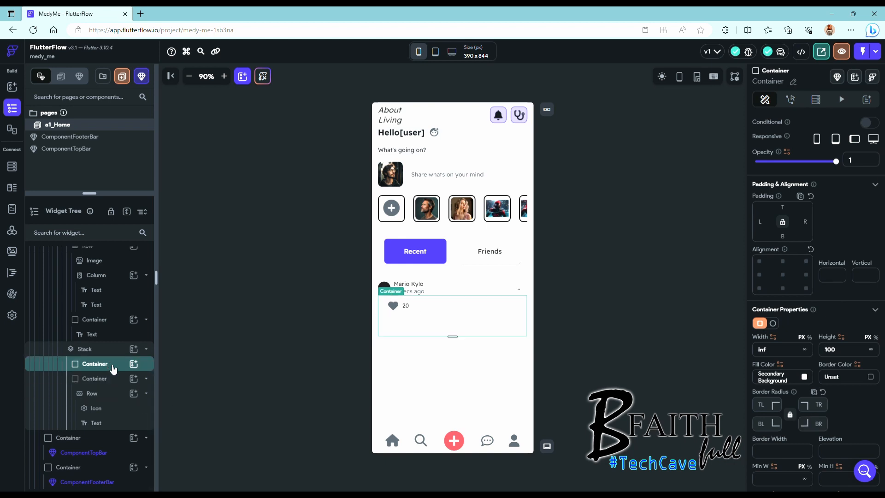
left_click_drag(453, 341, 456, 362)
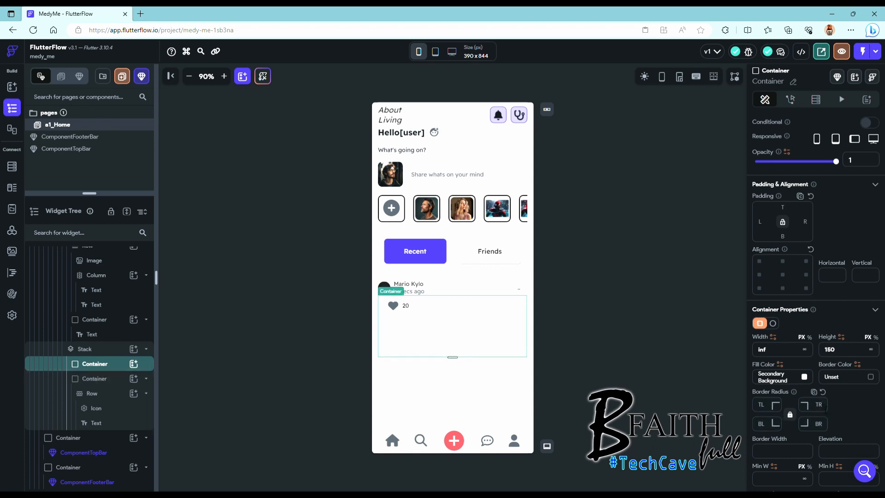
left_click(823, 406)
type("15")
key("BackSpace")
key("BackSpace")
left_click(790, 414)
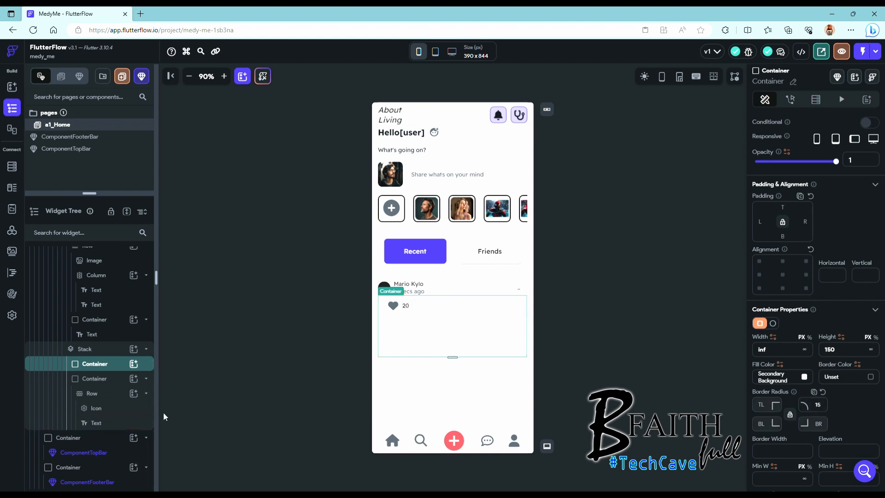
scroll(107, 367, "up", 2)
scroll(107, 367, "down", 2)
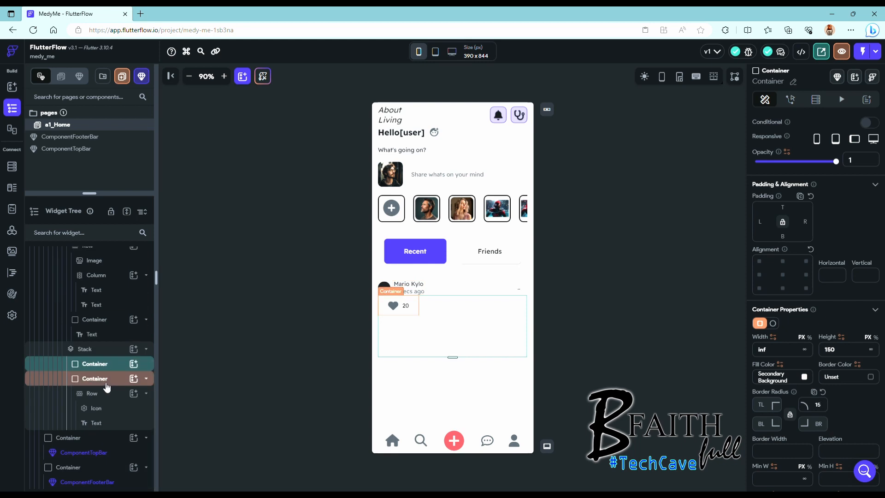
Step: Add a Column to the Stack's first Container and fill it with three Rows
left_click(146, 378)
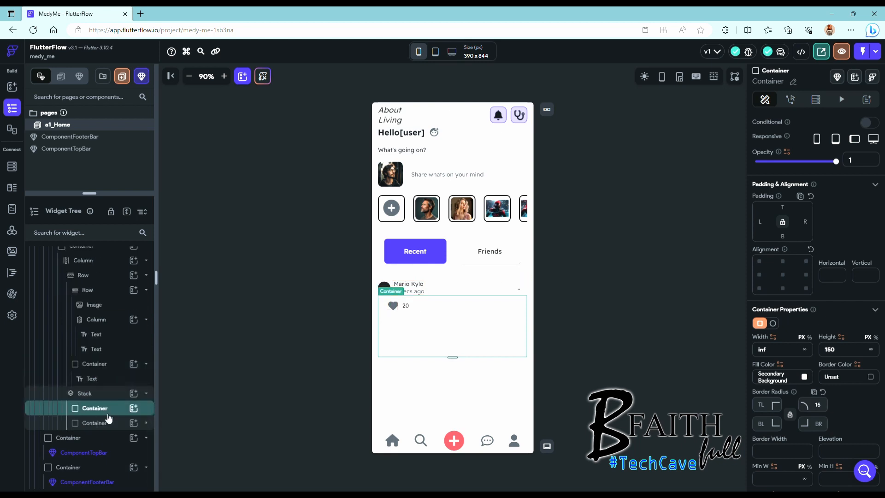
left_click(135, 409)
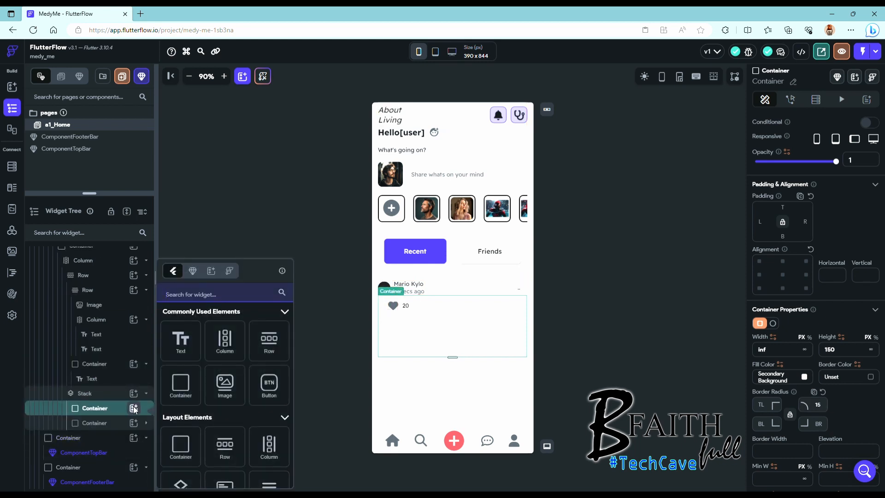
left_click(225, 340)
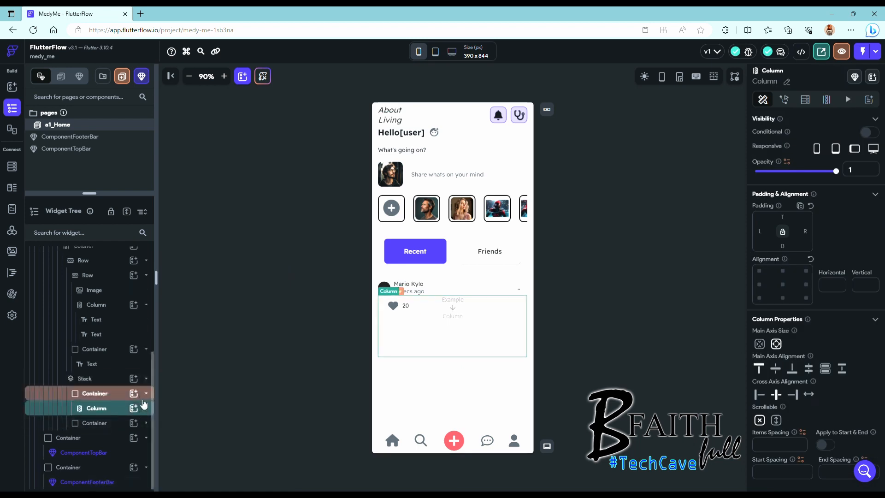
left_click(135, 409)
left_click(186, 379)
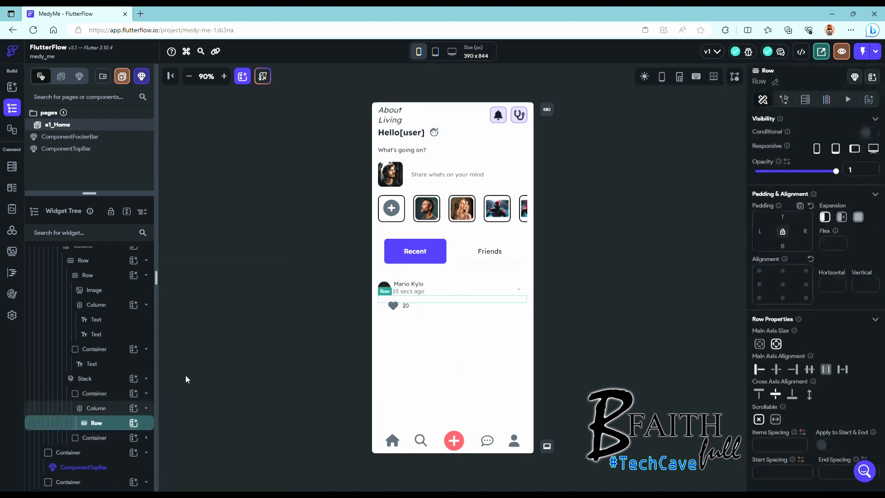
left_click(111, 408)
key("ctrl+v")
key("ctrl+v")
Step: Add a Button to the Column's first Row and align it to the far end of the Row
left_click(134, 394)
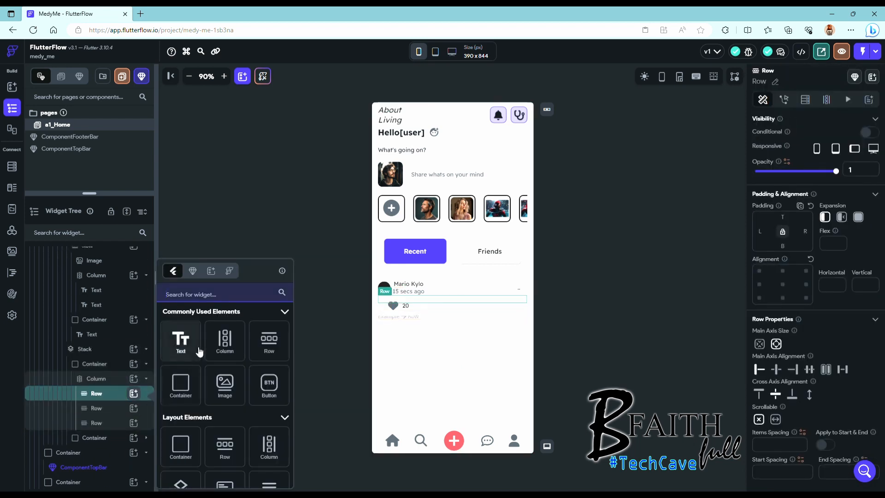
left_click(267, 383)
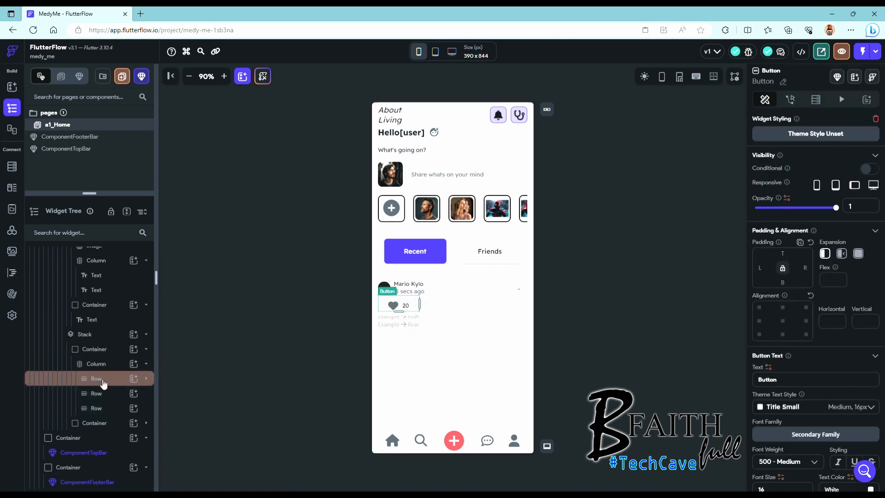
left_click(100, 382)
left_click(842, 370)
Step: Change the Button's text to "Hopefull"
left_click(507, 303)
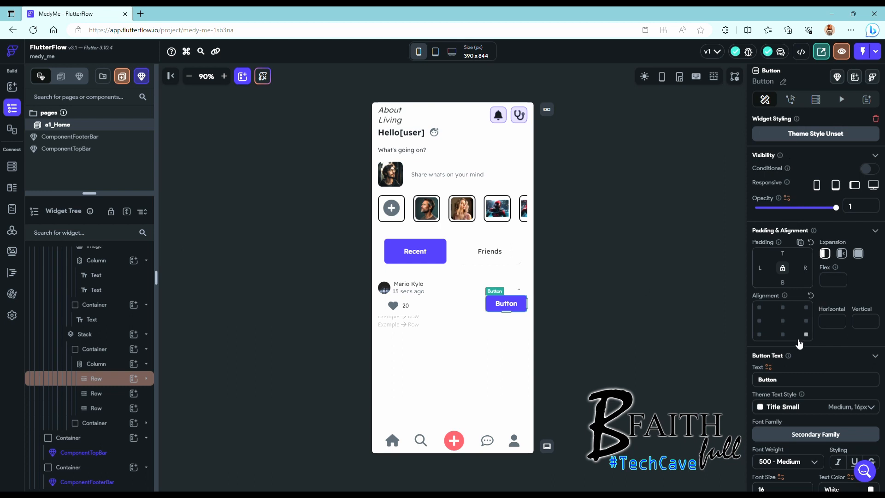
double_click(768, 379)
type("Hopefull")
Step: Lower the opacity of the Button's fill color to #0b4b39ef and clear its elevation value
scroll(812, 406, "down", 1)
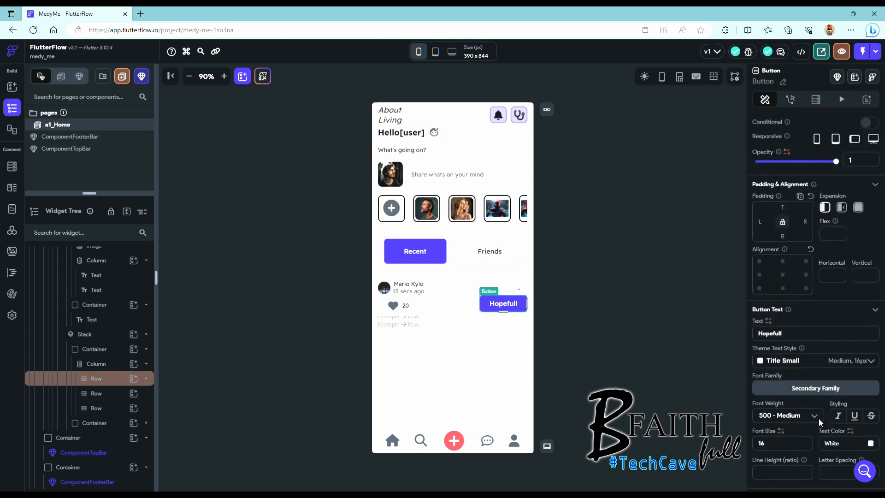
scroll(818, 420, "down", 4)
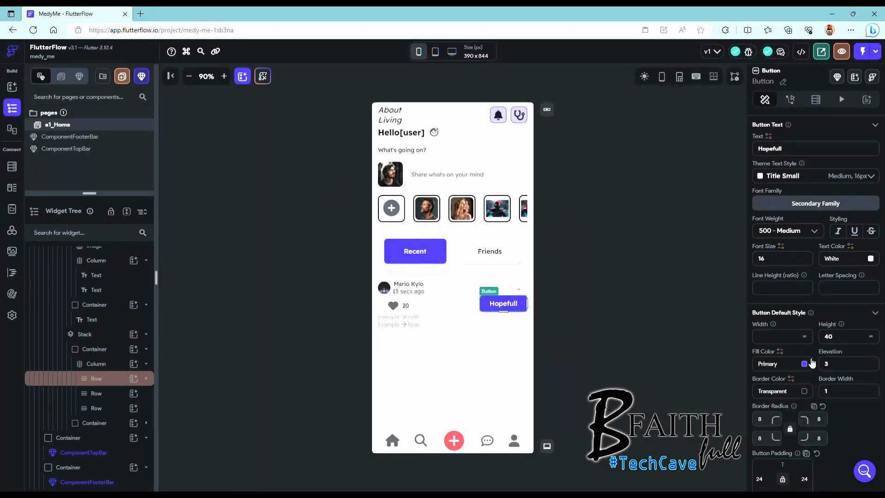
left_click(812, 363)
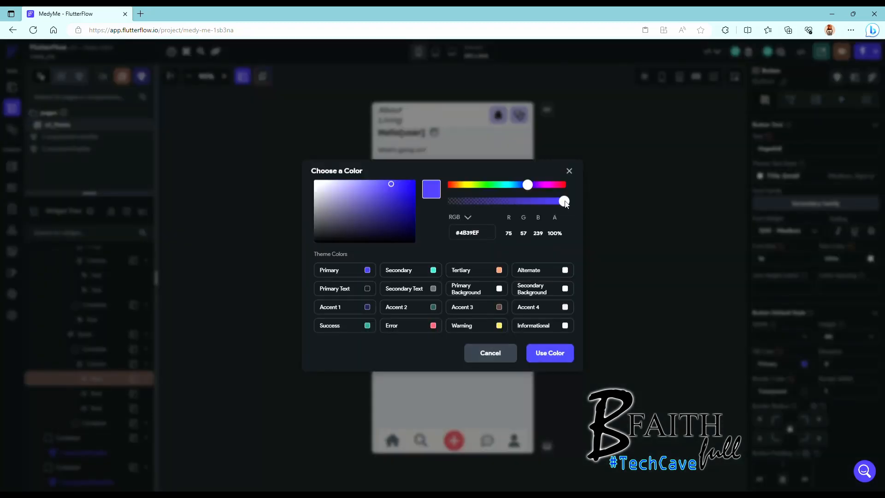
left_click_drag(564, 201, 455, 202)
left_click(550, 353)
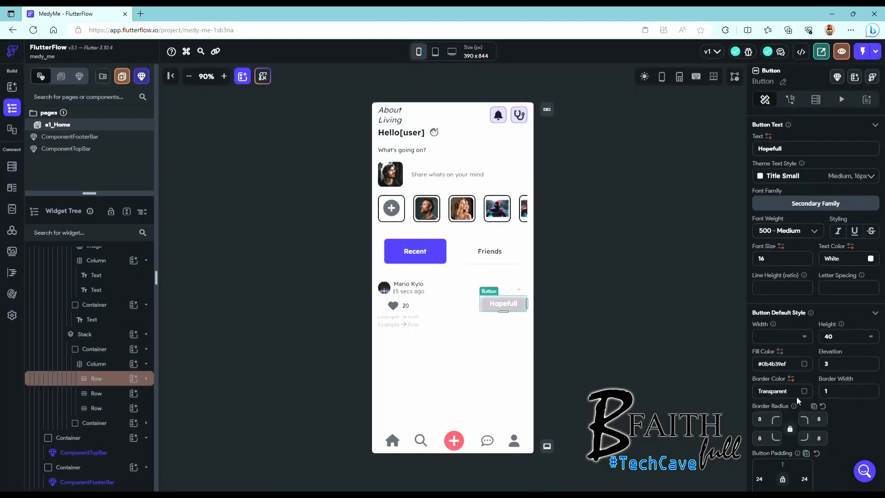
key("BackSpace")
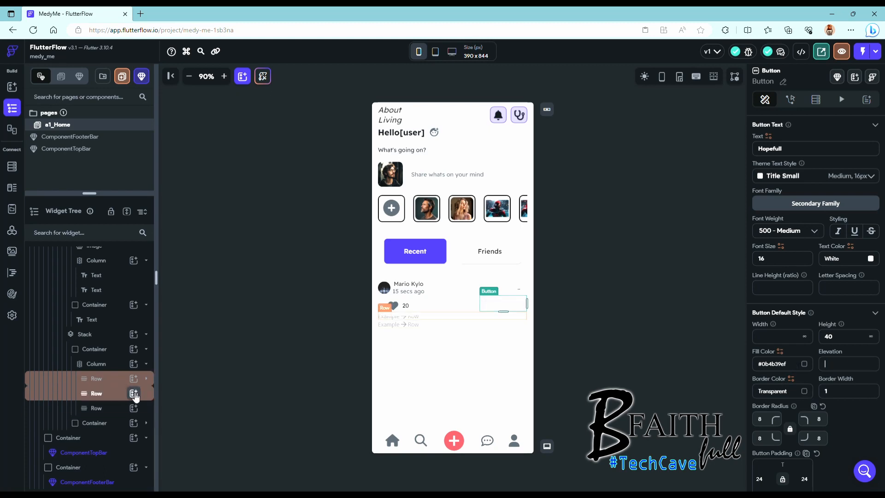
Step: Set the Column's items spacing to 20 and add a Text to its second Row
left_click(112, 369)
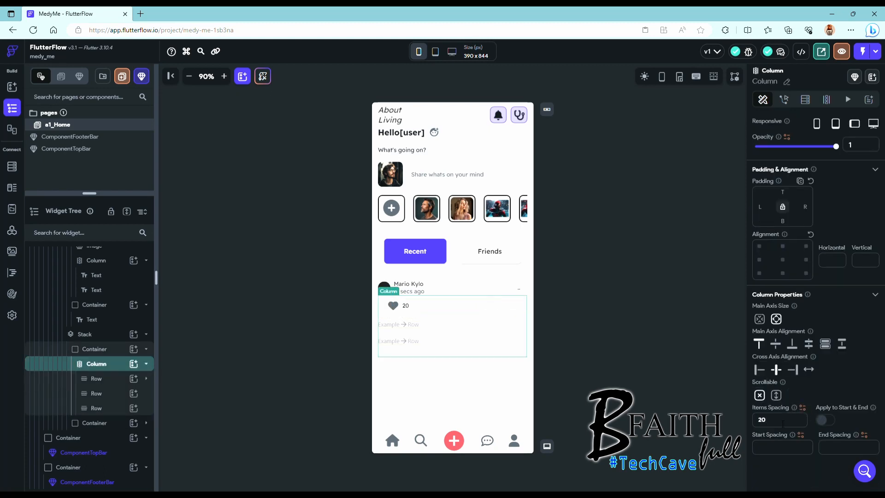
left_click(96, 393)
left_click(146, 378)
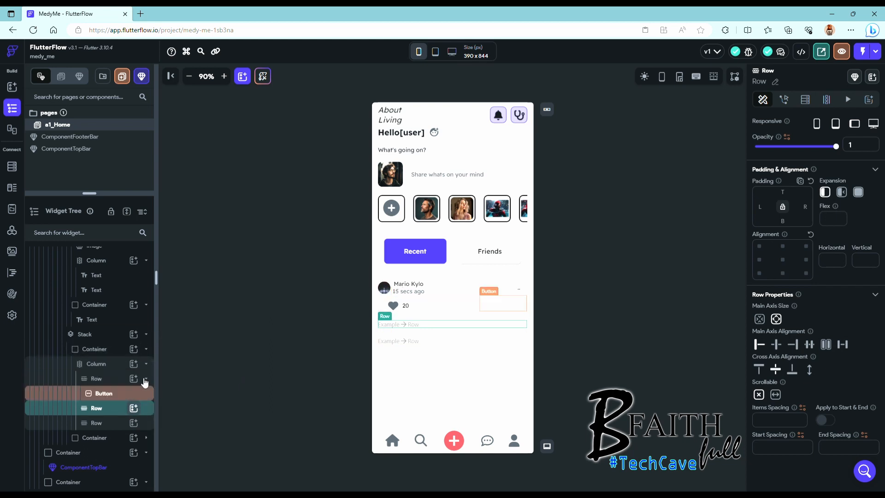
left_click(133, 408)
left_click(182, 336)
Step: Set the second Row's left and right padding to 10
left_click(84, 394)
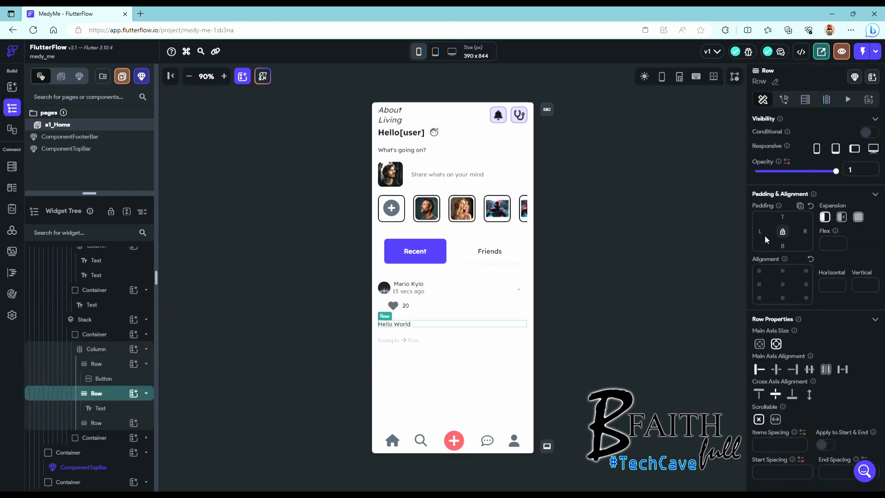
type("10")
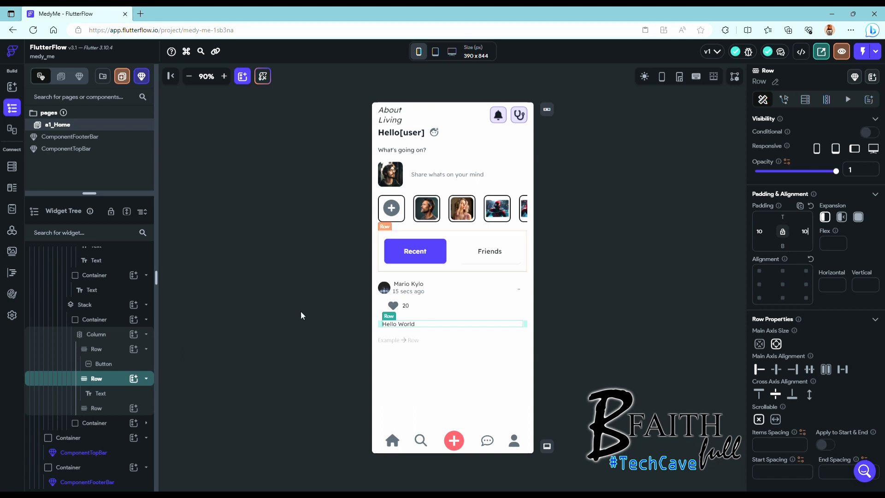
Step: Set the Text to "I really miss my dog. Its been a month and I dont have the strength to get out and get a new one."
double_click(398, 324)
type("I rea")
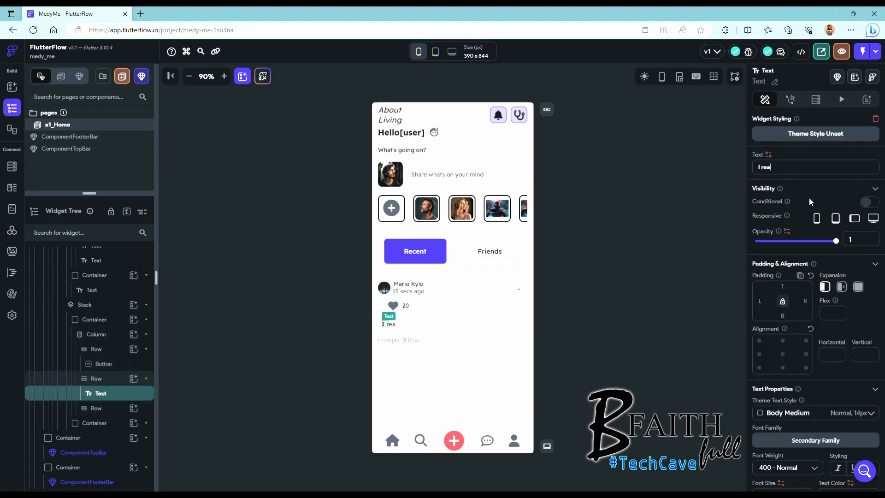
type("lly miss my dog and its ")
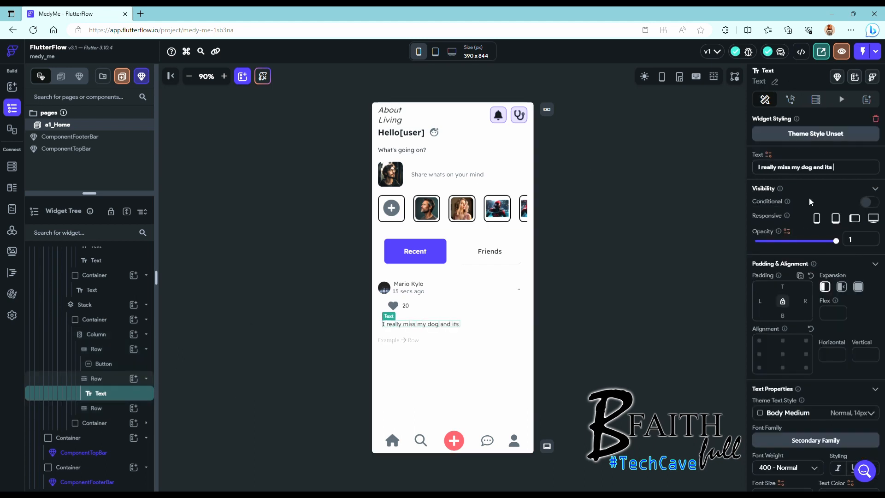
type("getting hard as i think about it.")
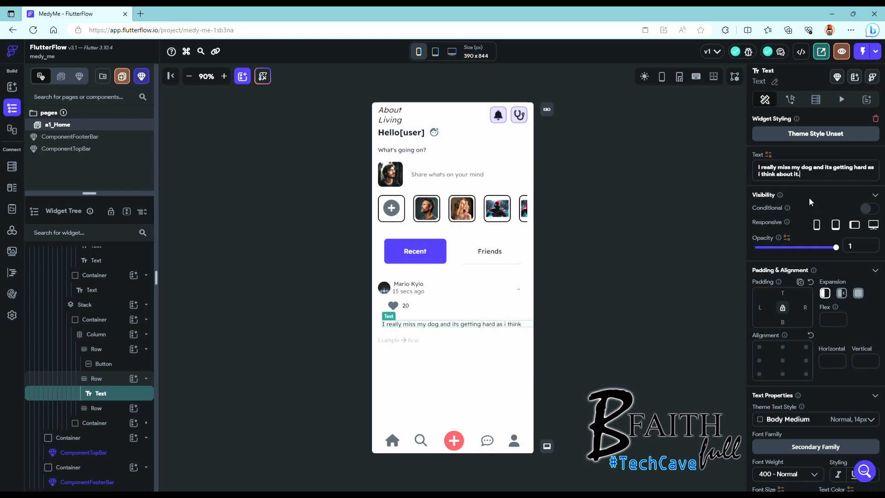
left_click_drag(813, 167, 819, 173)
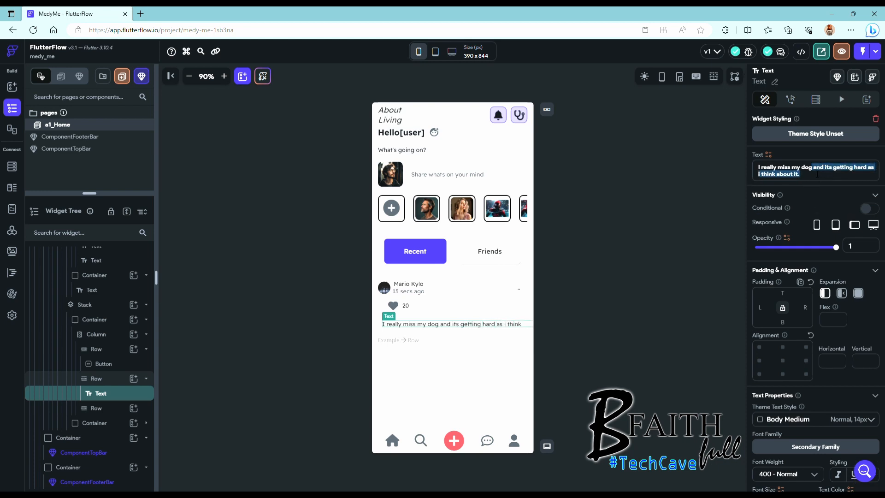
type(". Its been a")
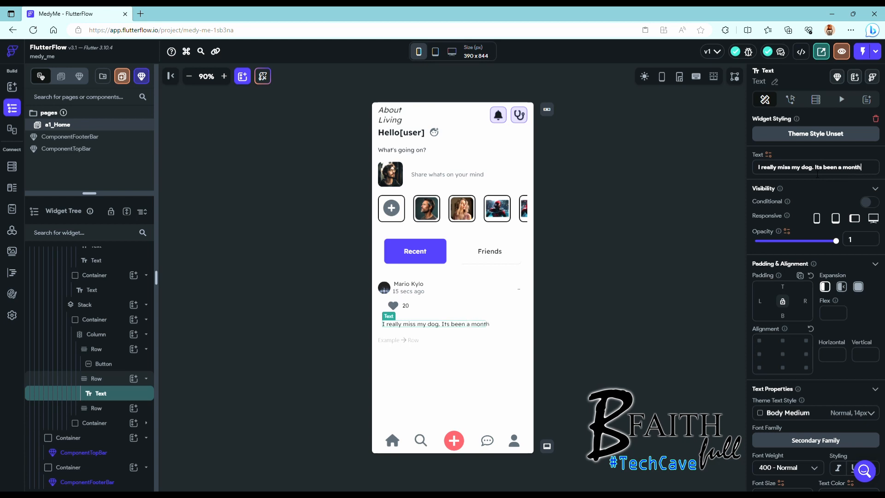
type(" month and I dont have the strength to get out and")
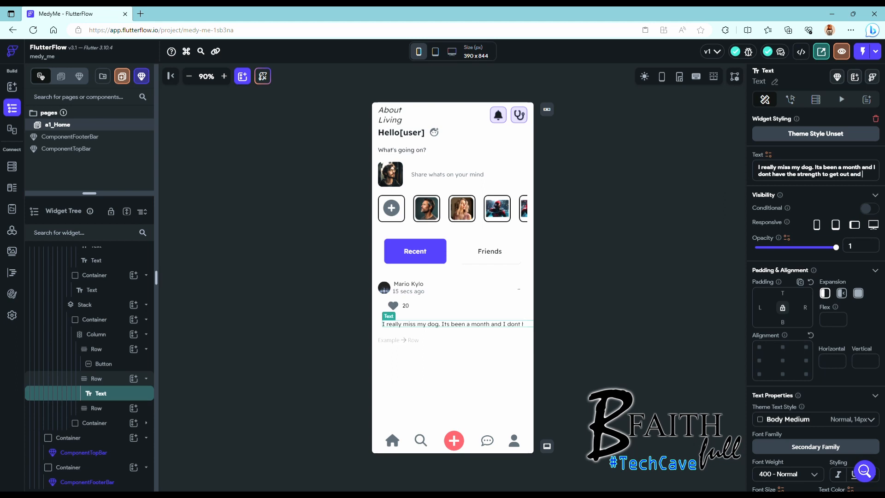
Step: Turn on Auto Size for the post Text in the second Row
scroll(816, 316, "down", 5)
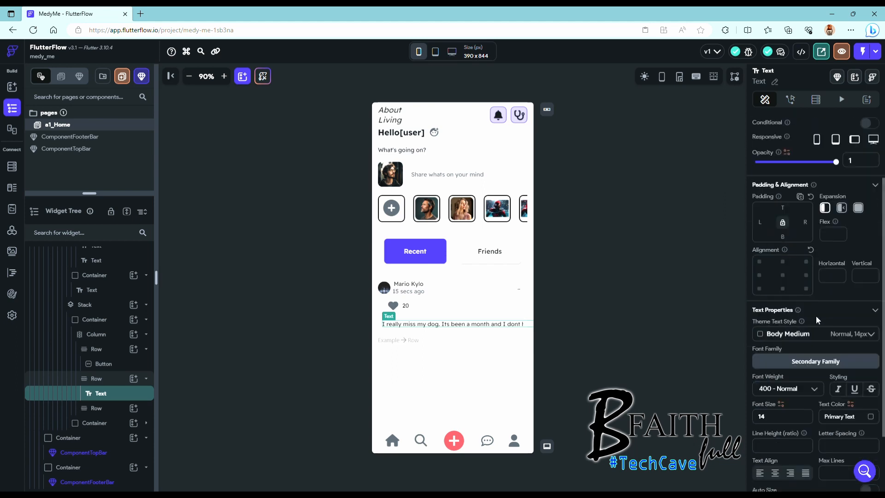
left_click(868, 411)
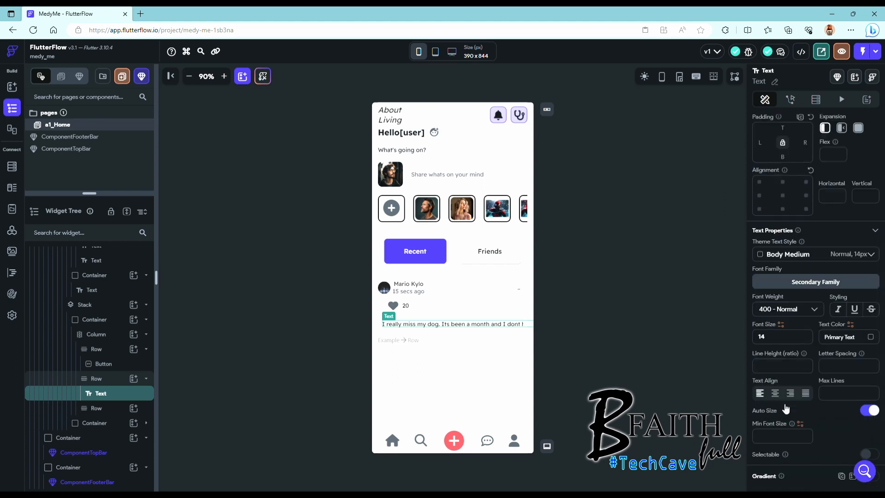
scroll(834, 425, "up", 3)
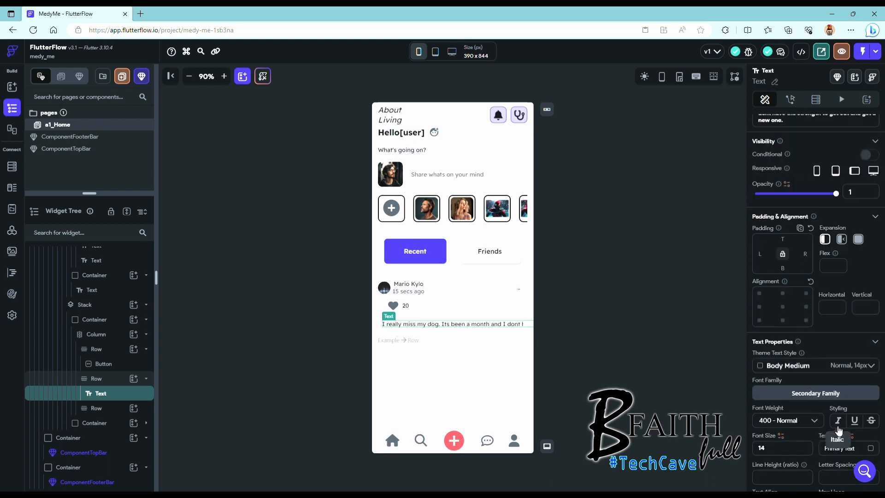
scroll(834, 425, "down", 3)
Step: Insert a line break after "dont" in the post Text and remove the leading space on the new line
scroll(819, 383, "up", 5)
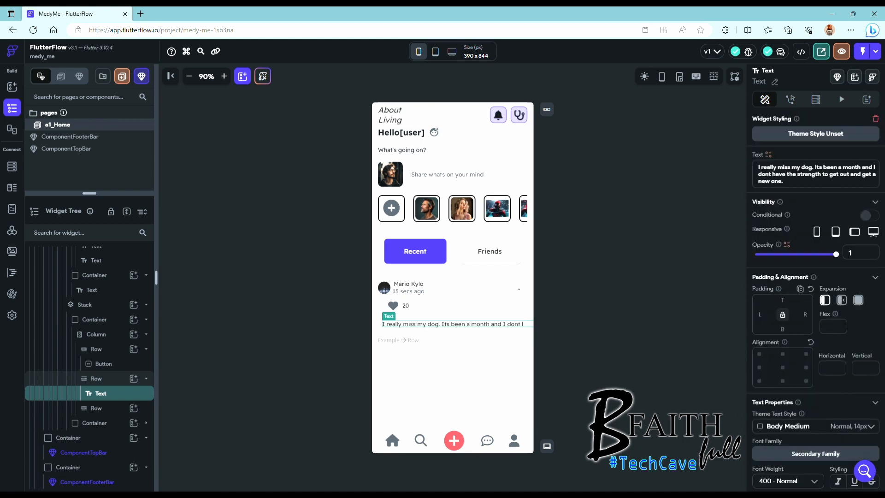
key("Return")
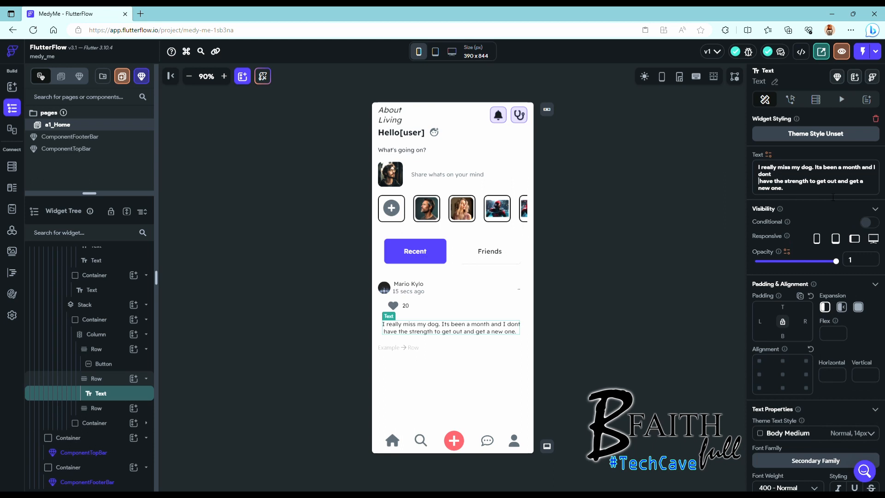
key("Delete")
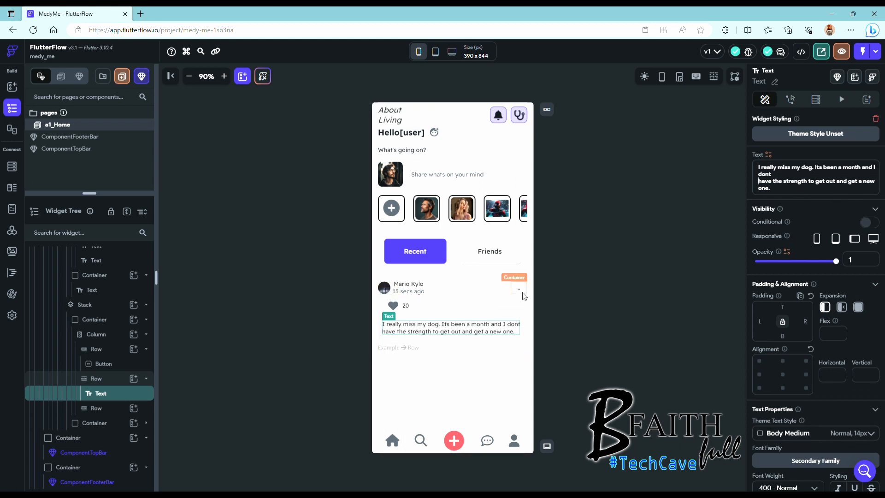
Step: Add a Container followed by an Icon to the Column's third Row
left_click(134, 408)
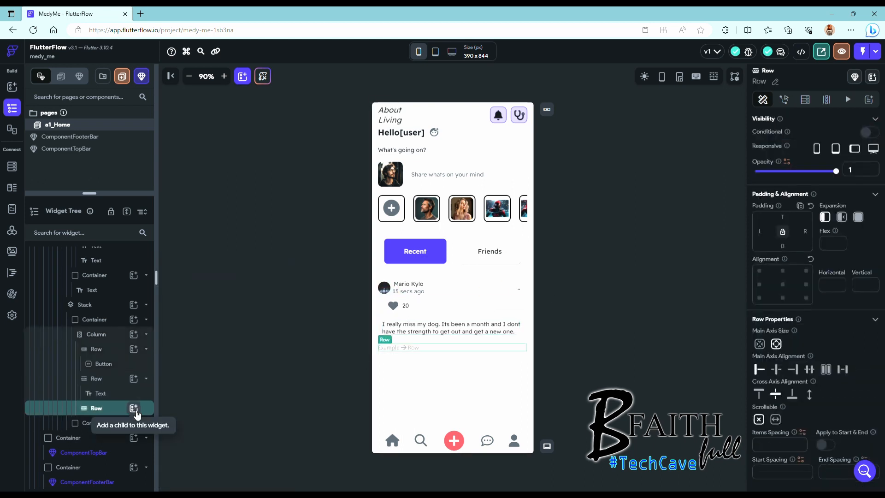
left_click(183, 385)
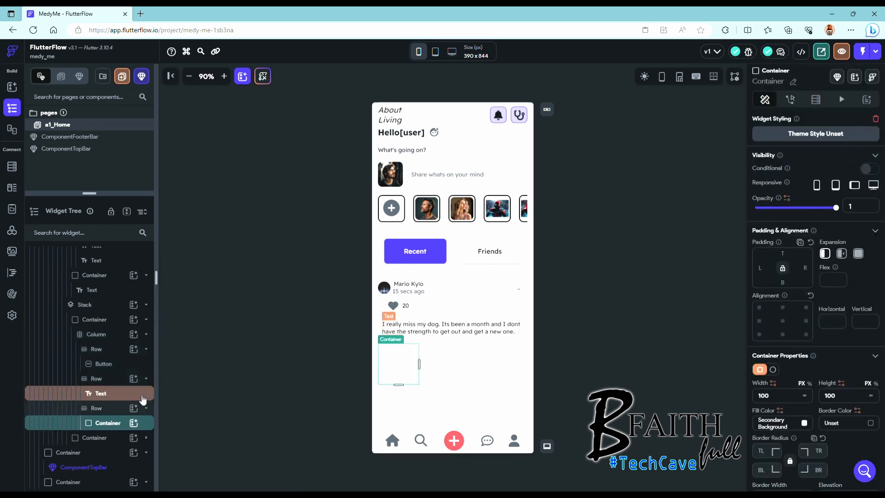
left_click(134, 408)
type("icon")
left_click(194, 362)
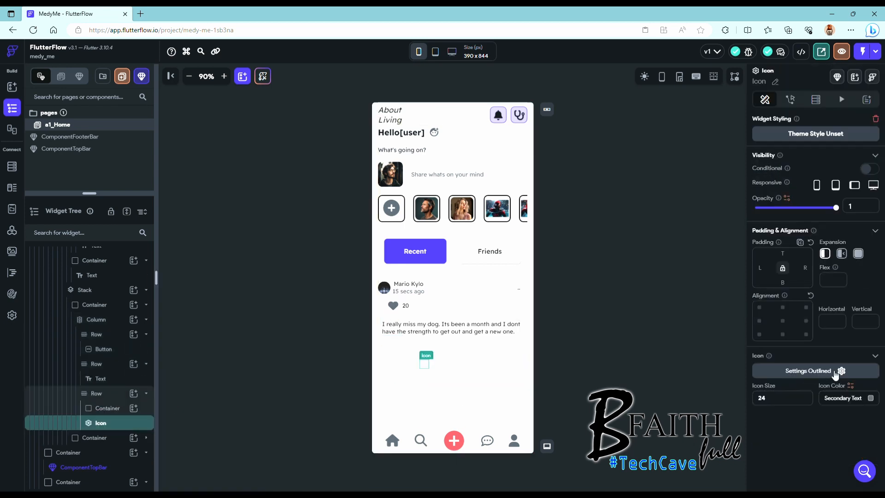
Step: Change the new Icon to the outlined Font Awesome bookmark
left_click(843, 371)
type("bookmar")
left_click(442, 201)
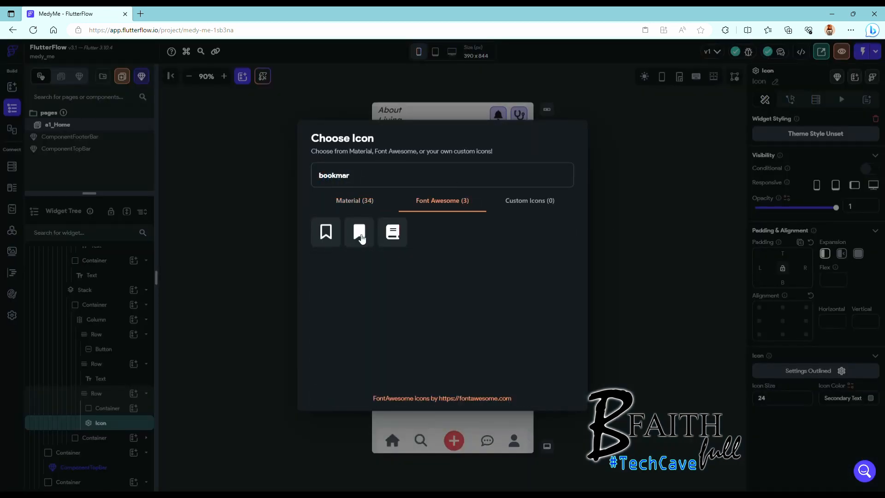
left_click(326, 234)
Step: Set the third Row's main axis alignment to space between and its Container's height to 20
left_click(97, 378)
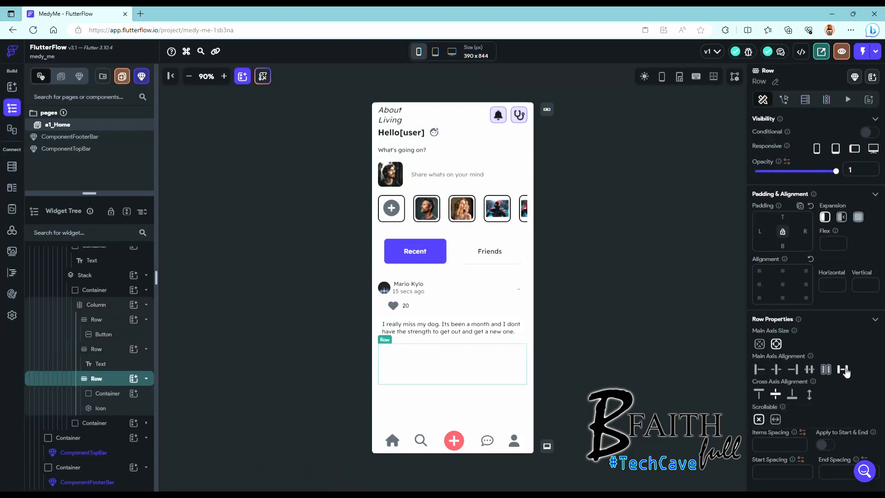
left_click(108, 394)
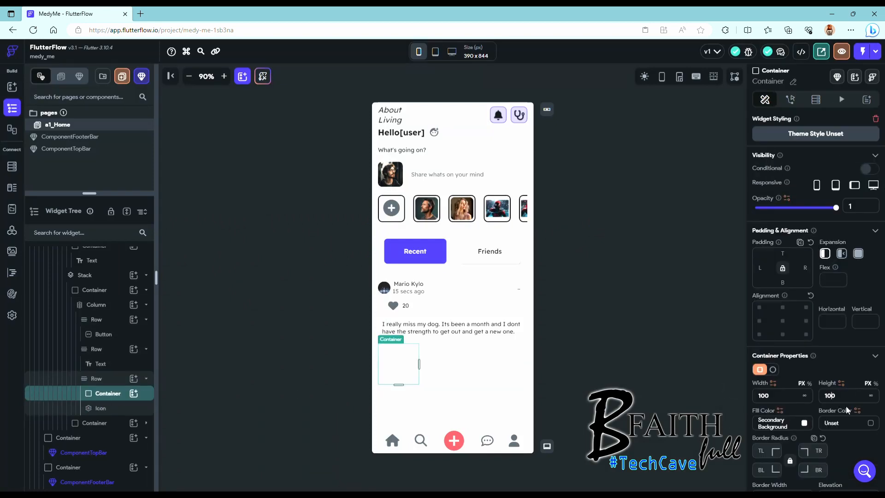
key("BackSpace")
key("BackSpace")
type("20")
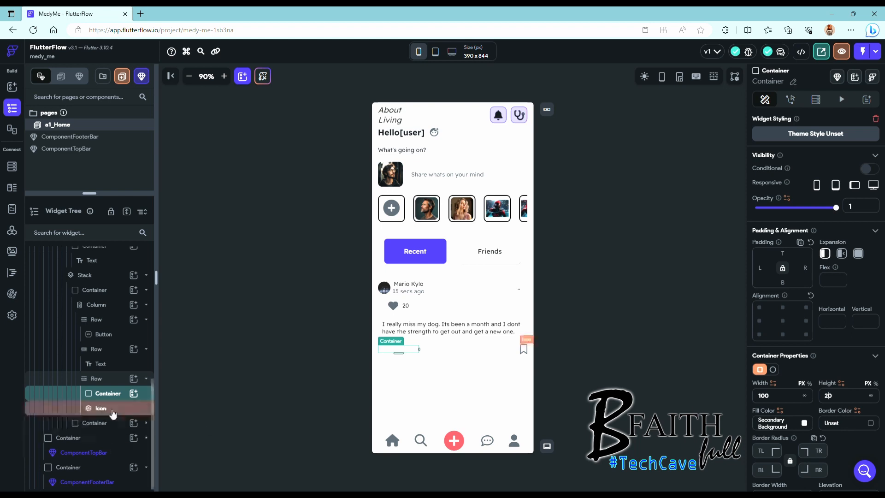
Step: Add an Icon inside the third Row's Container, wrap it in a Row, and add a Text beside it
left_click(134, 394)
type("icon")
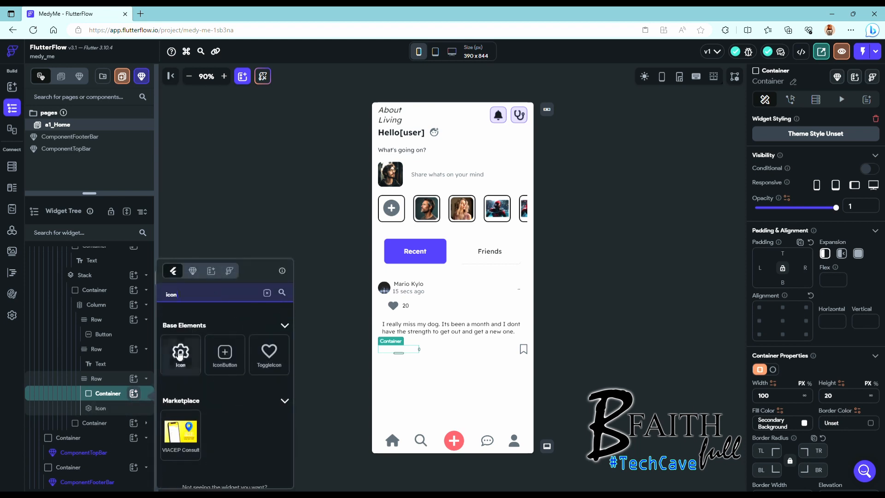
left_click(182, 352)
left_click(188, 348)
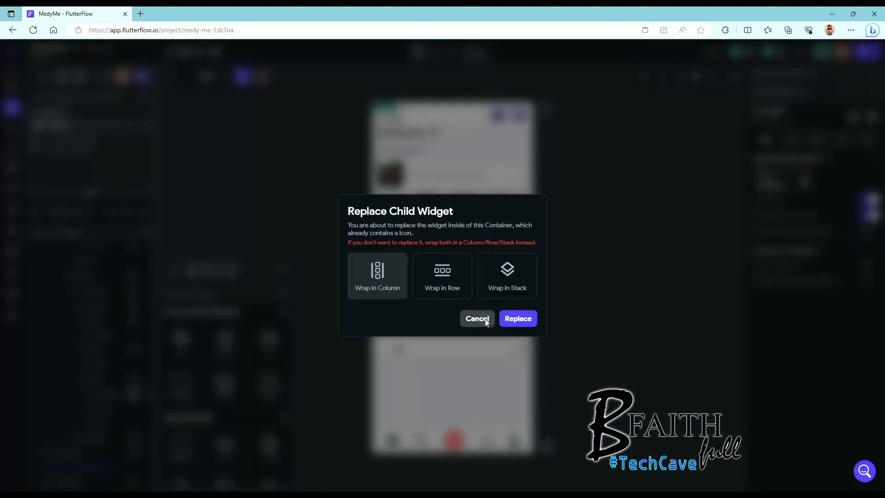
left_click(480, 318)
right_click(101, 408)
left_click(152, 318)
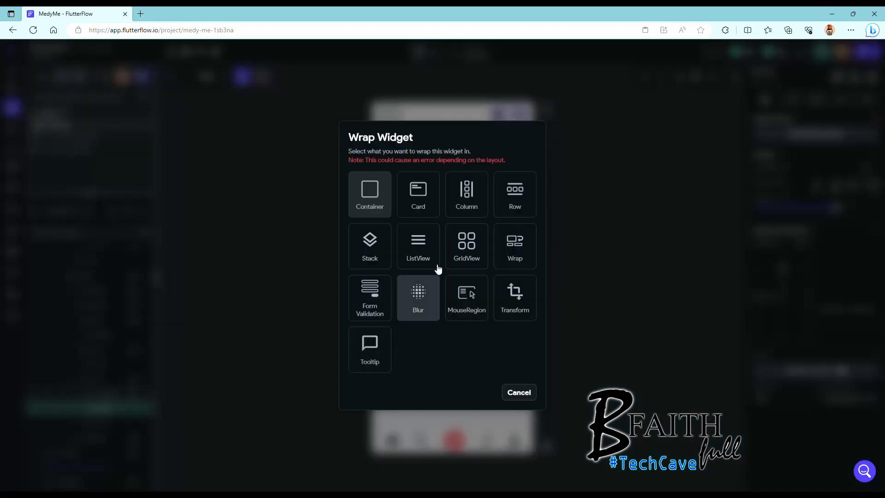
left_click(511, 192)
left_click(182, 344)
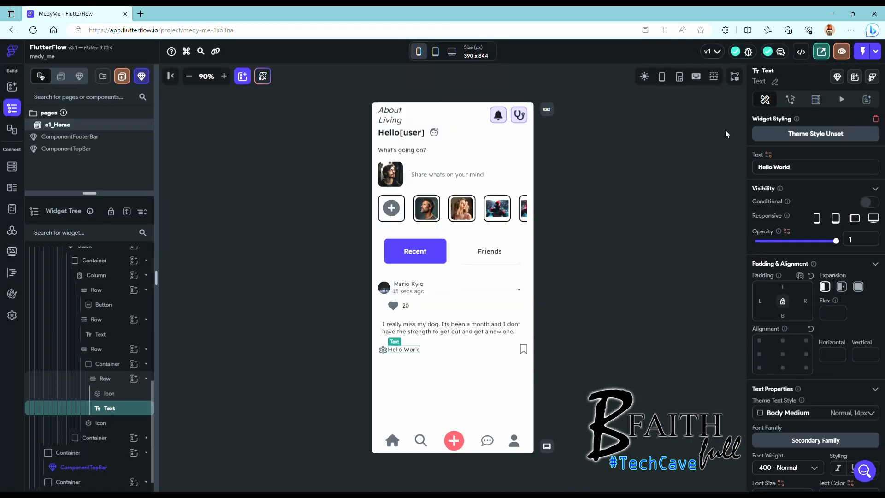
Step: Bind the new Text to a Combine Text variable joining "13" and " comments"
left_click(768, 155)
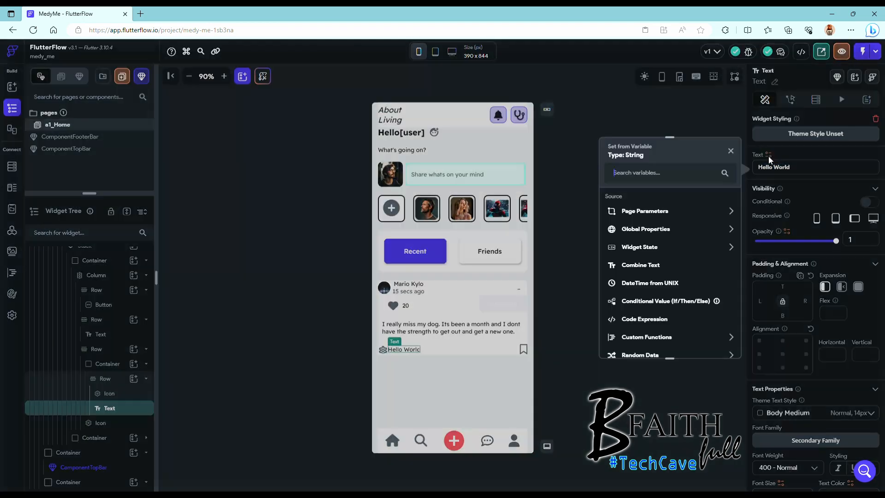
left_click(641, 262)
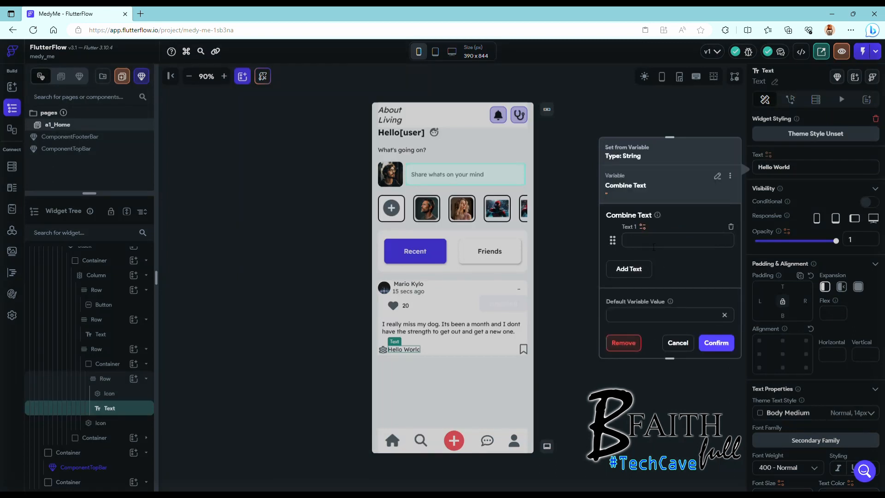
left_click(643, 267)
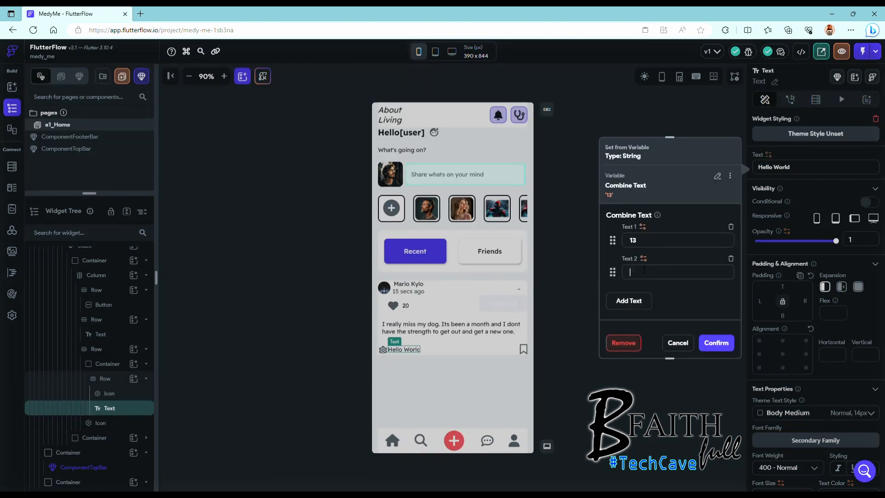
left_click(644, 271)
type("comments")
left_click(716, 344)
left_click(807, 171)
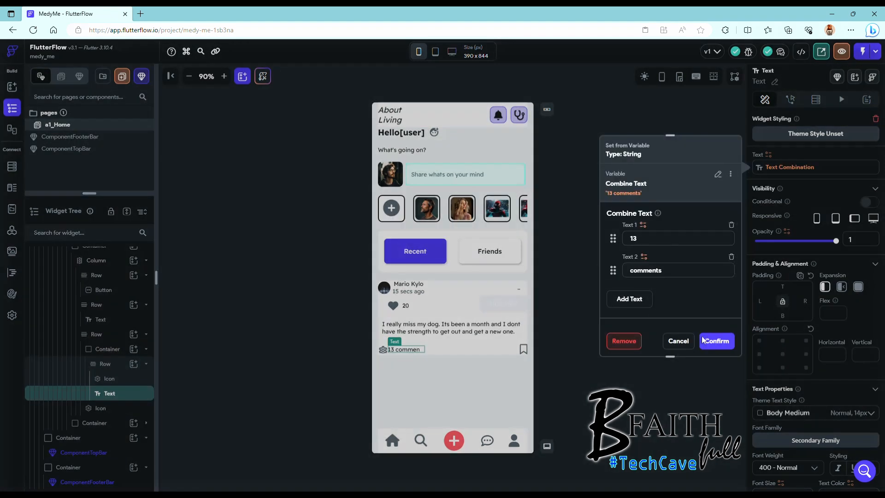
left_click(716, 341)
Step: Style the comments Container with width 150, height 30, Accent 3 fill and border radius 10
left_click(107, 349)
key("BackSpace")
type("6")
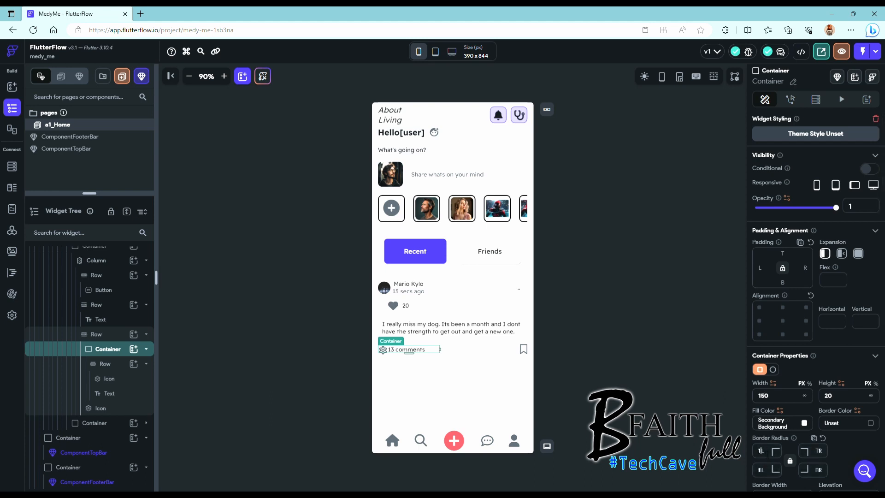
left_click(805, 422)
left_click(501, 292)
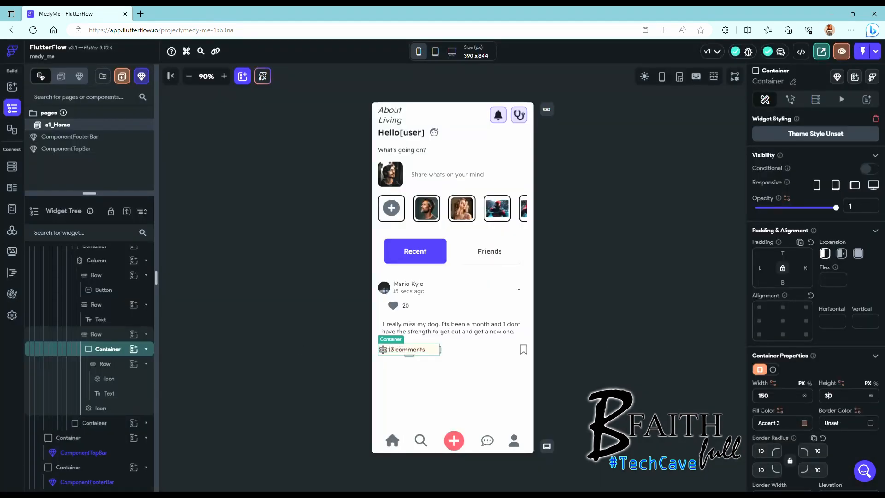
Step: Set the main axis alignment of the Row inside the comments Container to space evenly
left_click(101, 364)
left_click(826, 371)
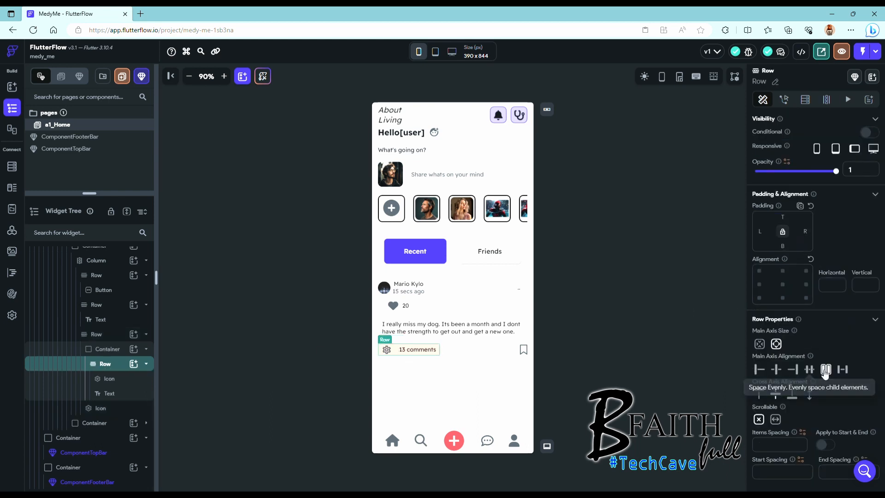
left_click(813, 372)
Step: Change the settings icon beside the comments text to the Font Awesome Solid Comment icon
left_click(388, 349)
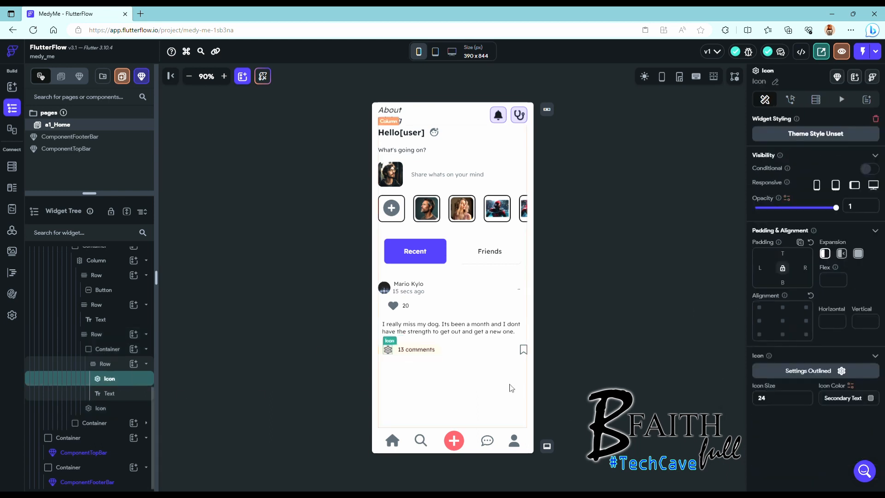
left_click(841, 371)
type("commen")
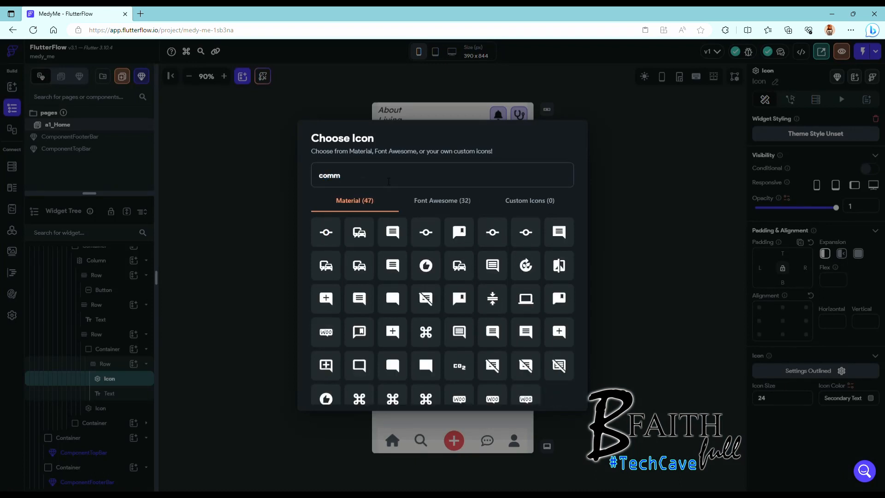
left_click(441, 200)
left_click(399, 234)
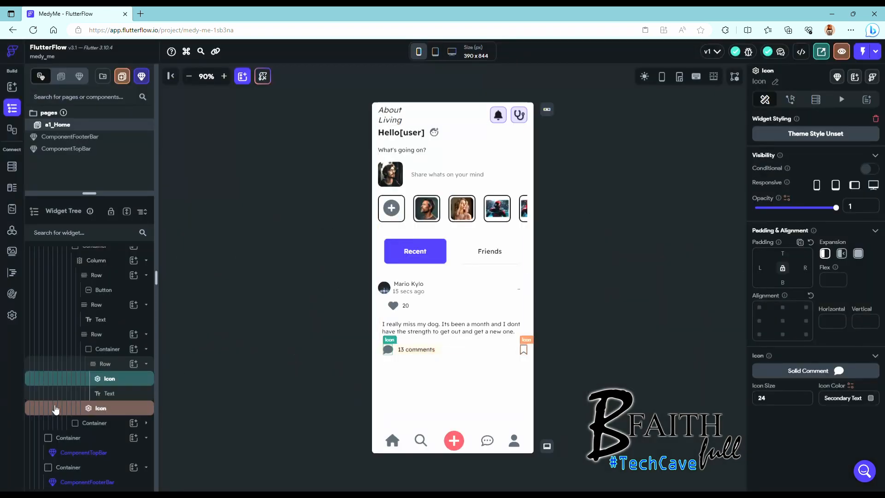
Step: Set the left and right padding of the Row holding the comments Container and bookmark to 10
left_click(107, 335)
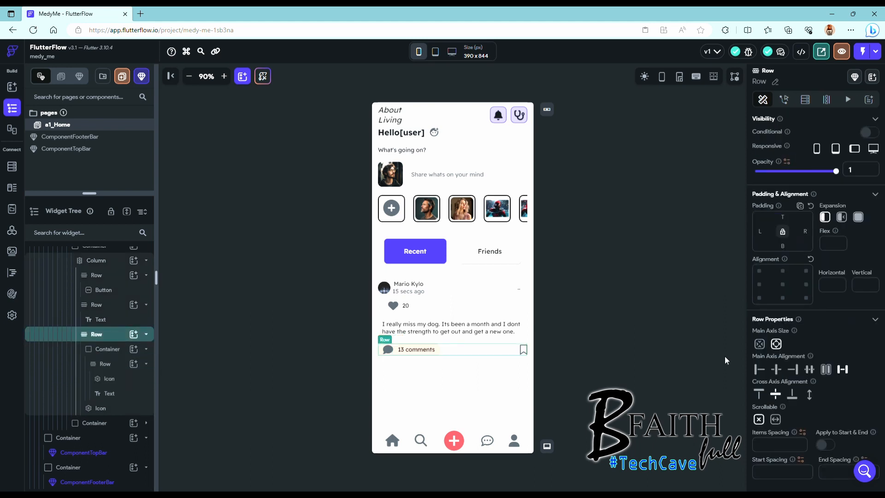
type("10")
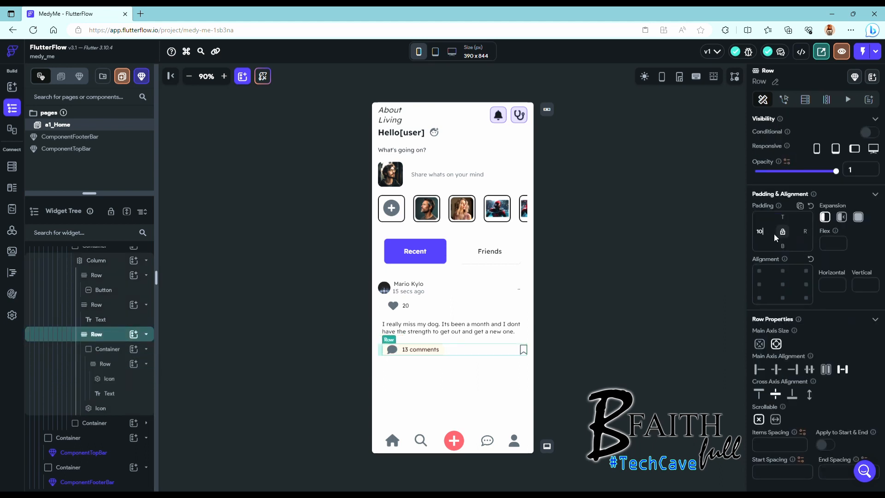
left_click(806, 232)
type("10")
Step: Collapse the post Container in the widget tree and duplicate it inside the ListView
scroll(92, 395, "up", 3)
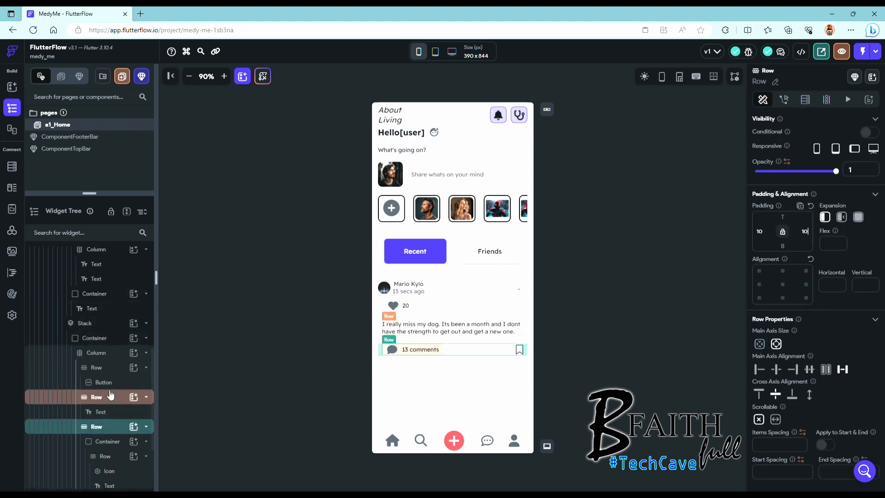
left_click(467, 283)
left_click(100, 268)
left_click(146, 269)
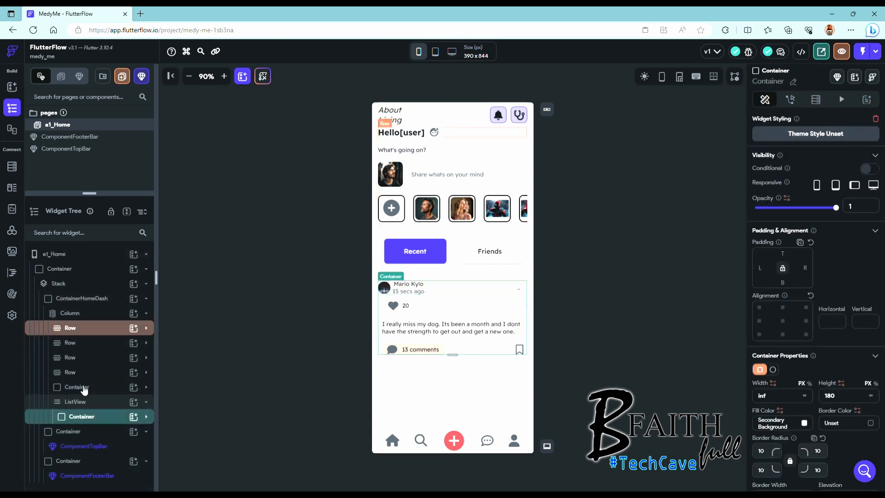
left_click(243, 408)
left_click(84, 416)
key("ctrl+d")
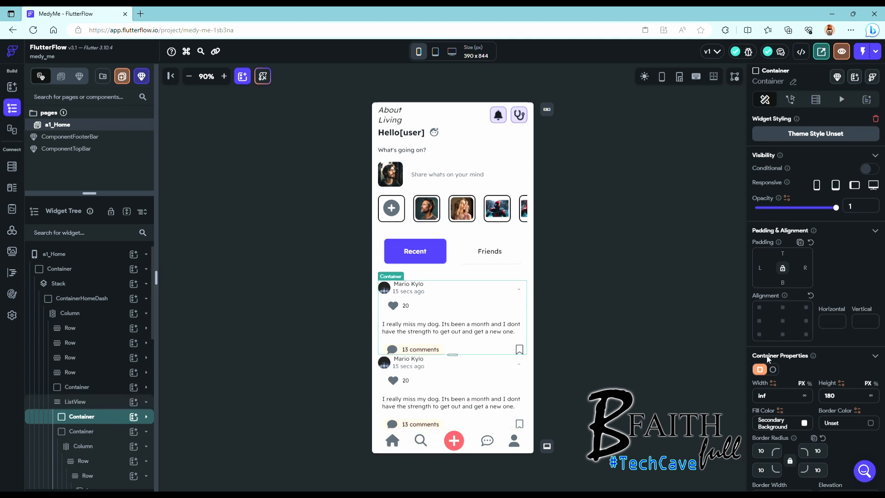
Step: Set the ListView's items spacing to 15
left_click(806, 371)
type("5")
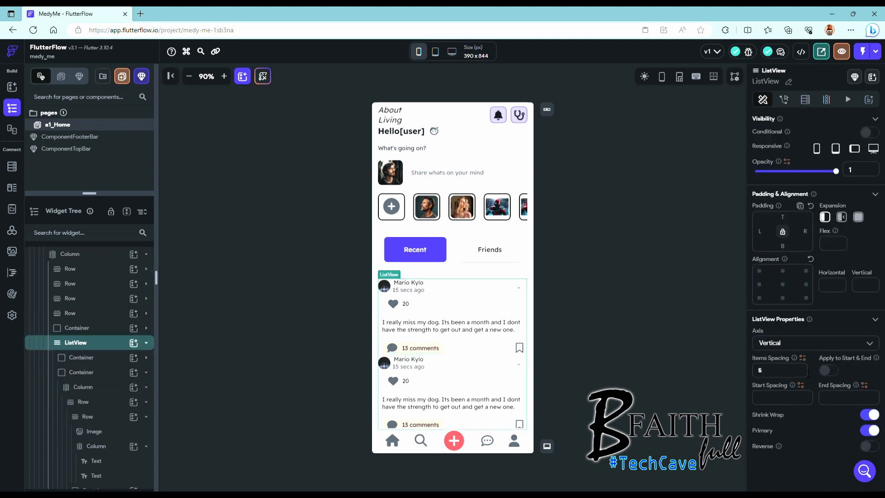
key("BackSpace")
type("10")
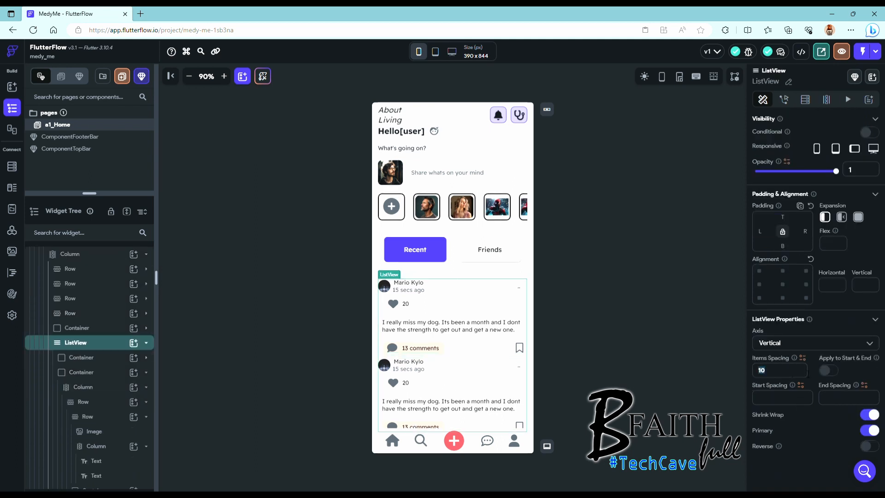
key("BackSpace")
type("5")
Step: Duplicate the second post Container to make a third post, check the scrolling list, and collapse the copy in the tree
scroll(81, 412, "up", 1)
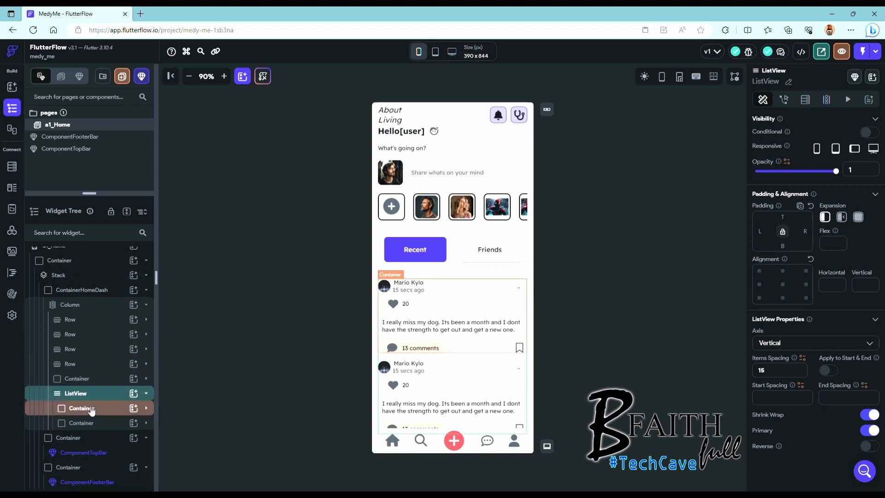
left_click(82, 423)
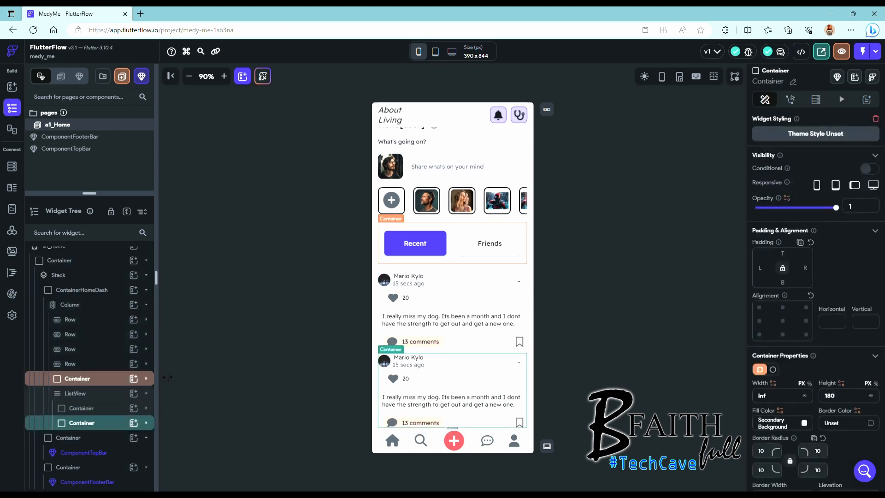
left_click(198, 367)
scroll(455, 365, "down", 2)
scroll(459, 367, "up", 2)
scroll(461, 327, "down", 2)
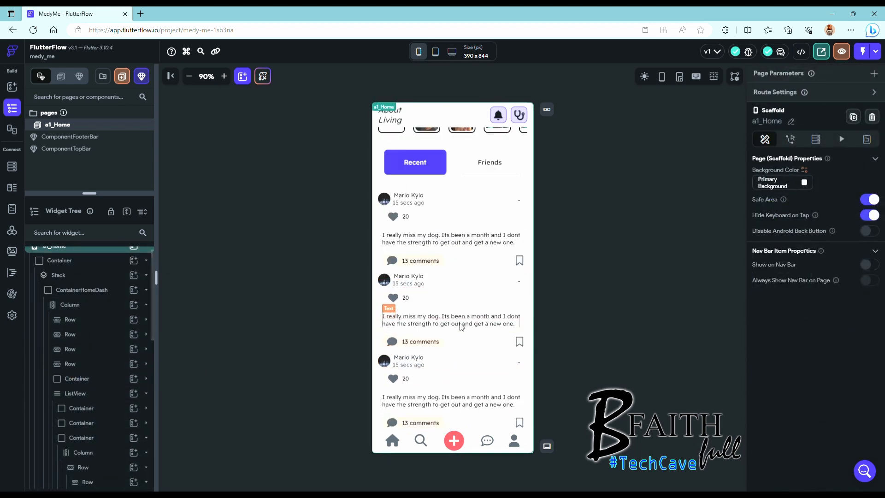
scroll(461, 326, "up", 2)
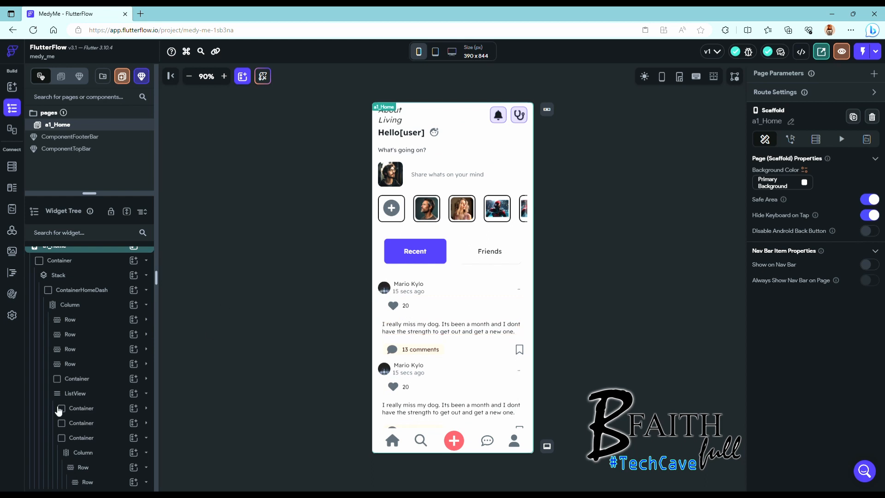
left_click(146, 437)
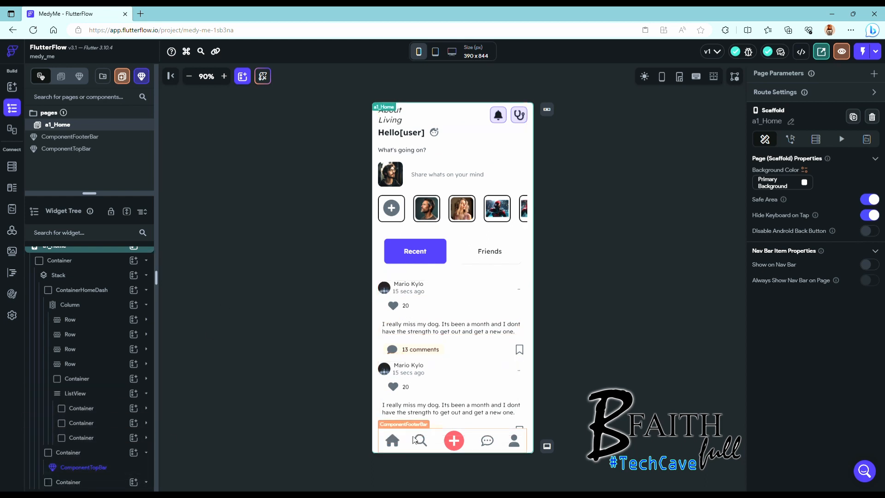
Step: Edit ComponentFooterBar, set the fill color of ContainerFooterBar to Primary Background, and return to a1_Home
left_click(413, 438)
left_click(872, 77)
left_click(515, 288)
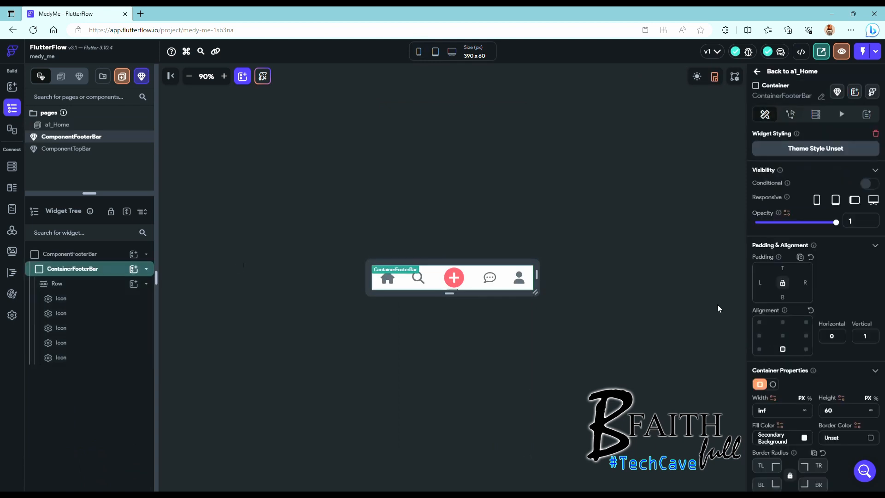
left_click(805, 438)
left_click(499, 276)
left_click(784, 71)
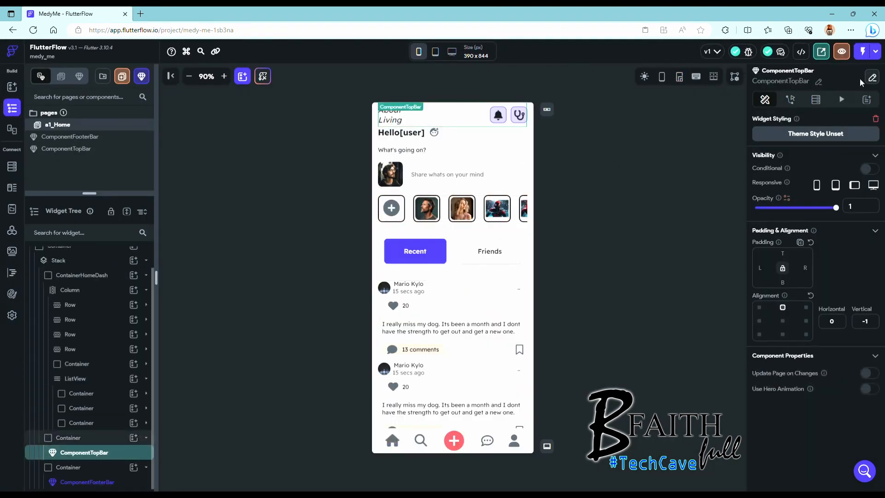
Step: Edit ComponentTopBar, set the fill color of its ContainerTopBar to Primary Background, and return to a1_Home
left_click(872, 77)
left_click(83, 268)
left_click(797, 434)
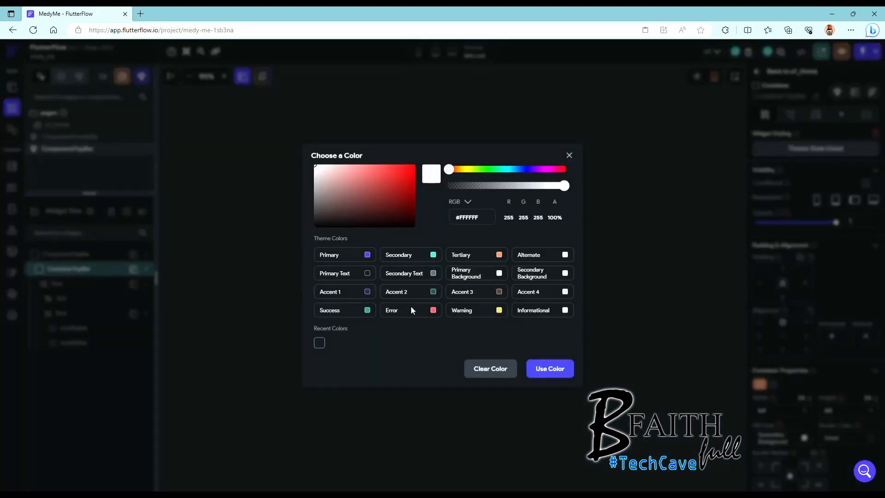
left_click(500, 277)
left_click(784, 72)
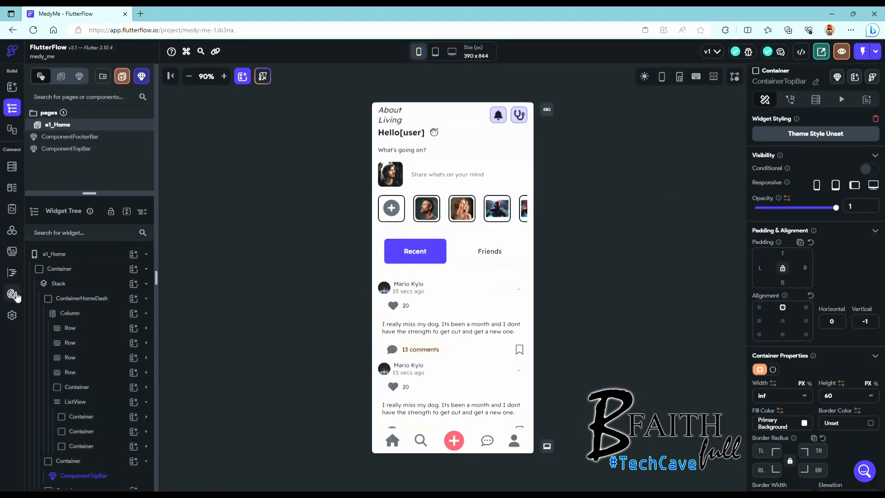
Step: Open the theme's color settings and set the light mode Primary color to #A06DF2
left_click(11, 293)
left_click(66, 121)
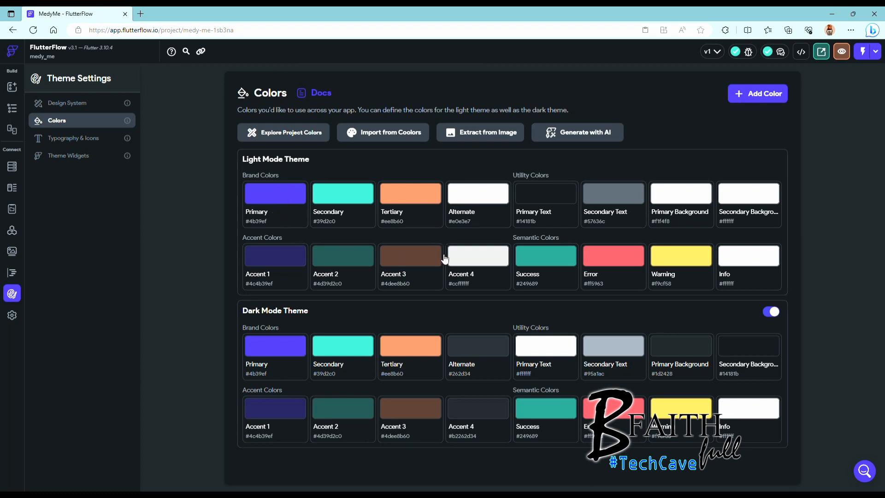
left_click(275, 193)
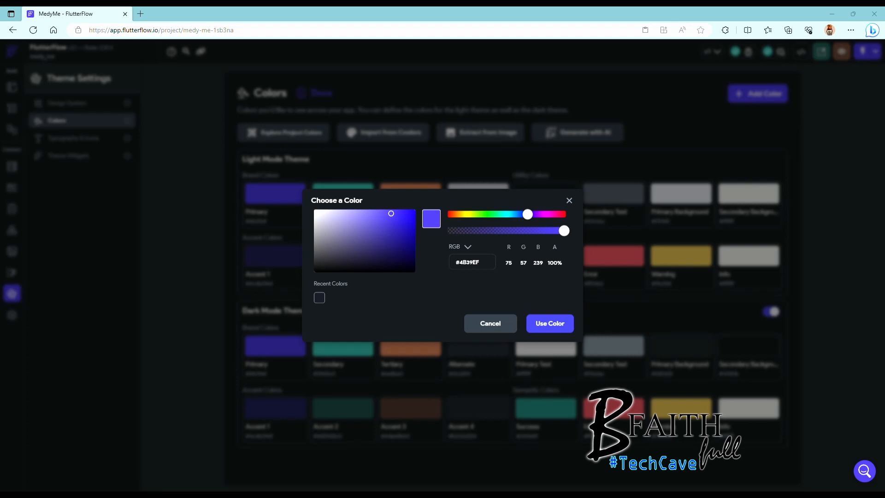
double_click(492, 266)
type("A06DF2")
left_click(538, 321)
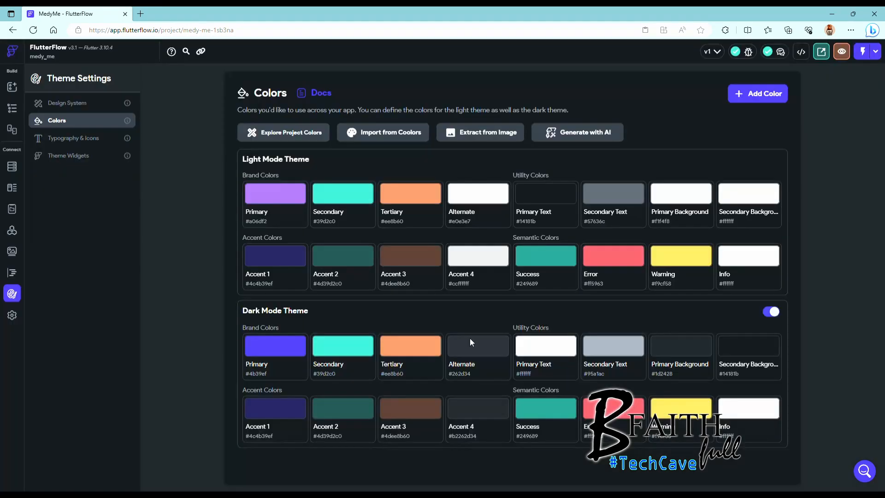
Step: Set the dark mode Primary color to #A06DF2
left_click(275, 346)
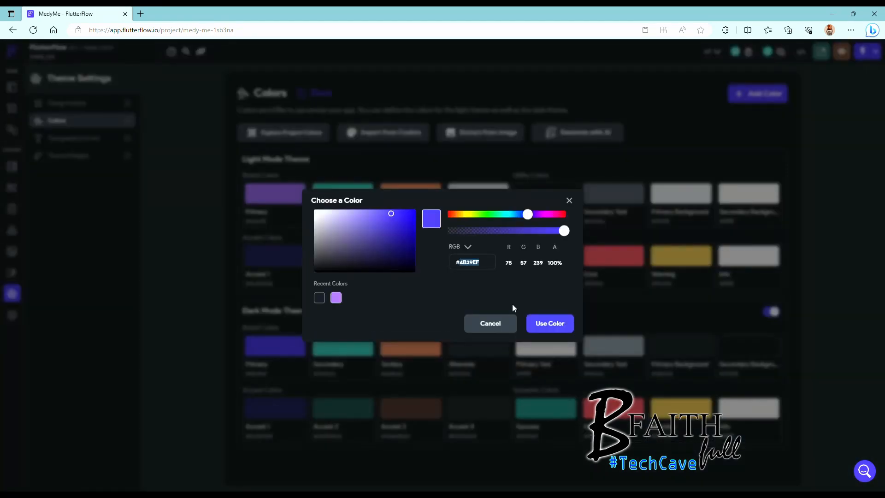
type("A06DF2")
left_click(550, 323)
Step: Set the light mode Primary color to the darker purple #744DAA
left_click(276, 346)
left_click(468, 247)
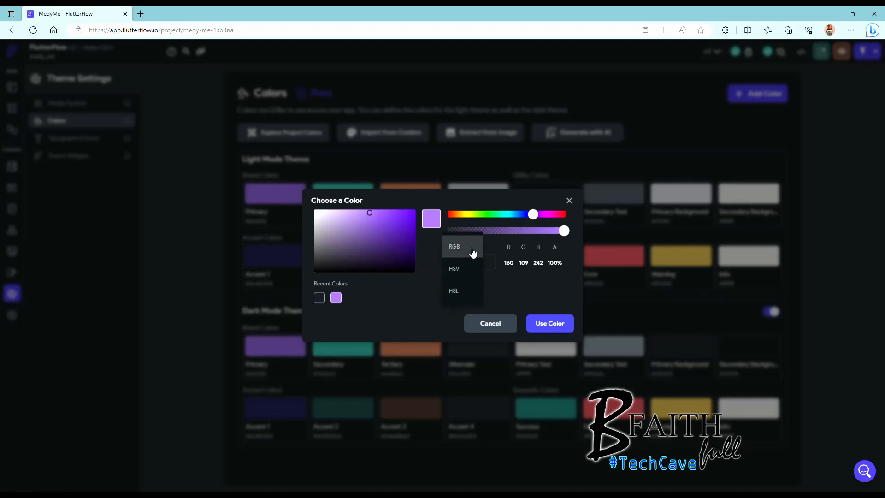
left_click(472, 253)
left_click(465, 249)
left_click(505, 242)
left_click_drag(396, 226, 367, 229)
left_click(550, 323)
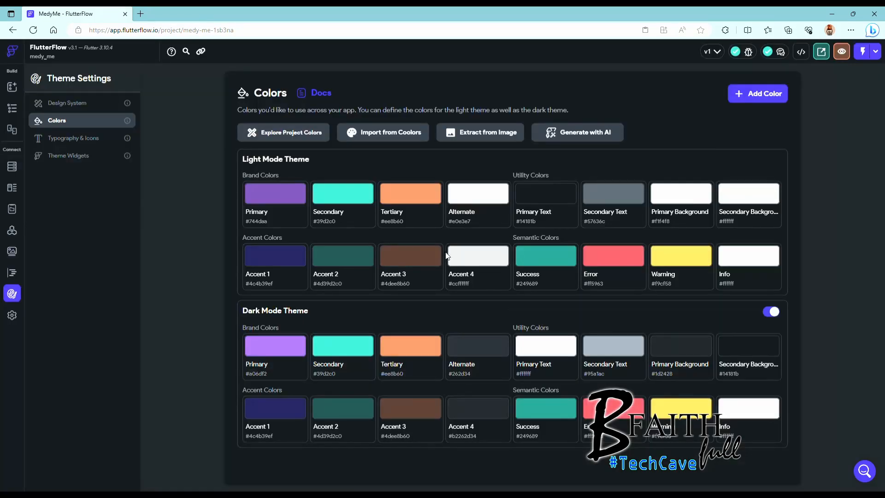
Step: Set the Primary Background color to #FFFFFF in light mode and #000000 in dark mode
left_click(696, 200)
left_click(318, 208)
left_click(551, 323)
left_click(678, 353)
left_click(315, 270)
left_click(550, 323)
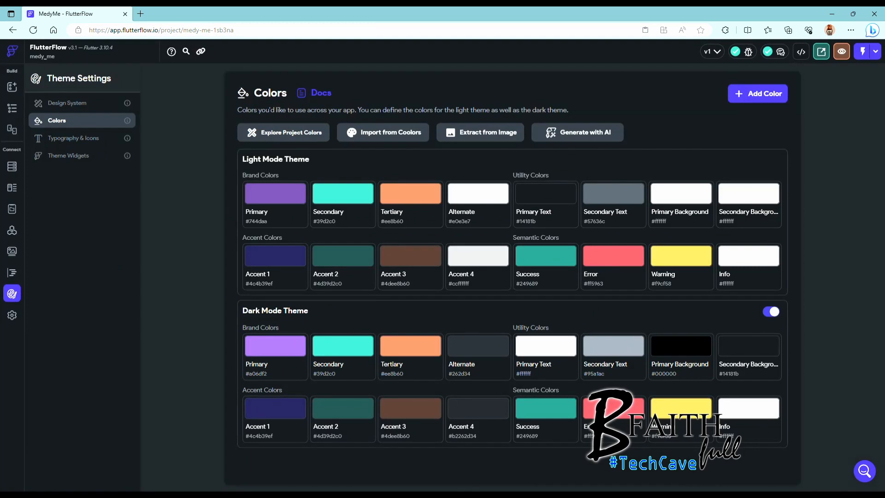
Step: Set the dark mode Secondary Background color to #262627
left_click(728, 353)
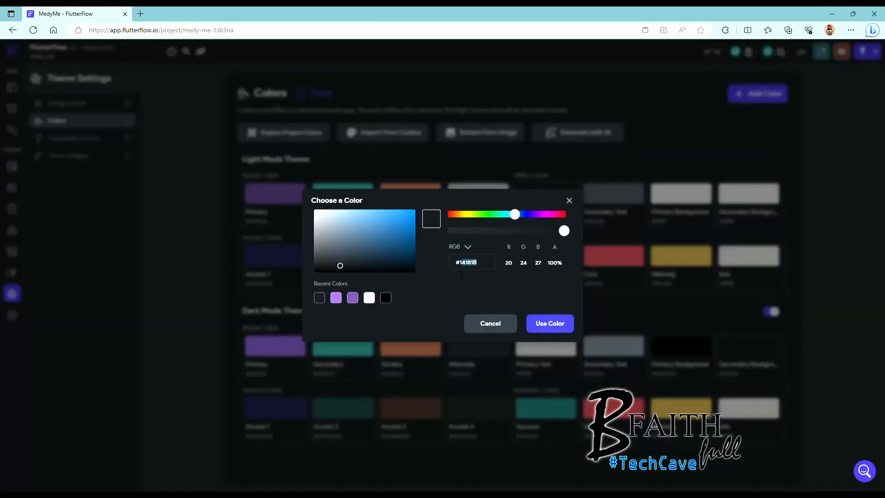
key("ctrl+v")
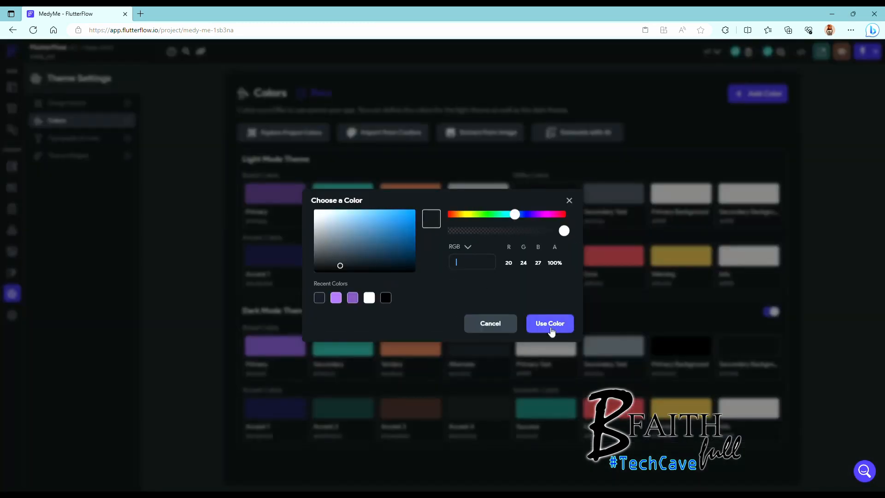
type("262628")
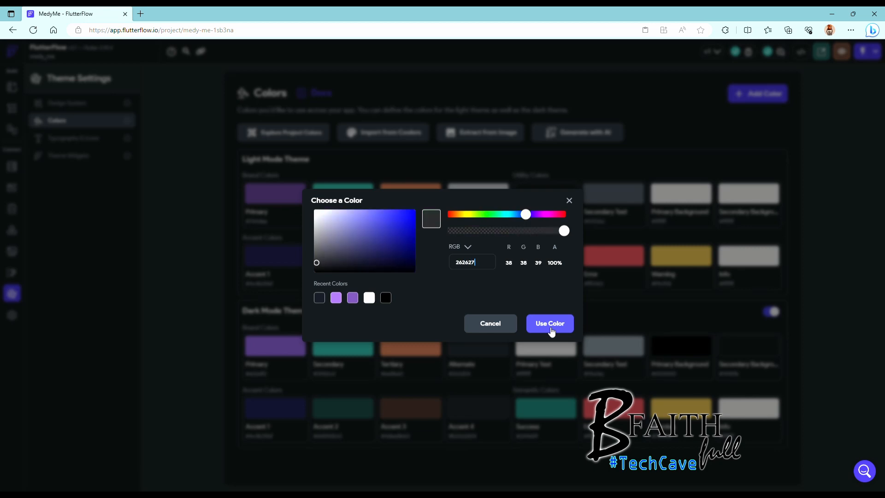
left_click(550, 324)
Step: Set the light mode Secondary Background color to the gray #4E4E4E
left_click(741, 199)
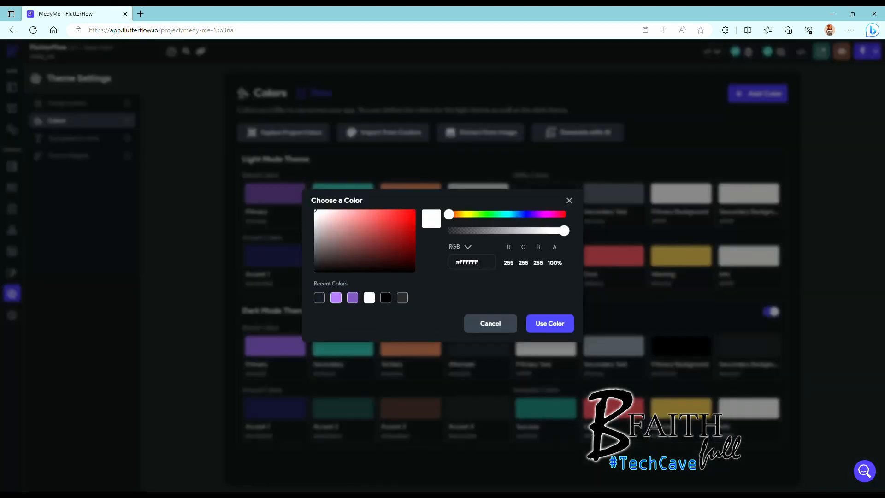
left_click(402, 298)
left_click(314, 253)
left_click(549, 323)
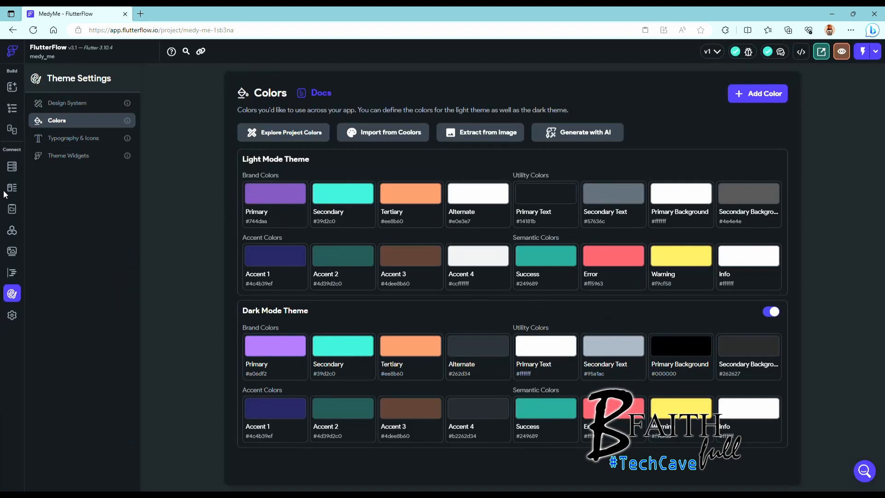
Step: Return to the a1_Home widget tree and give the Hopefull button in the first post a white border
left_click(12, 113)
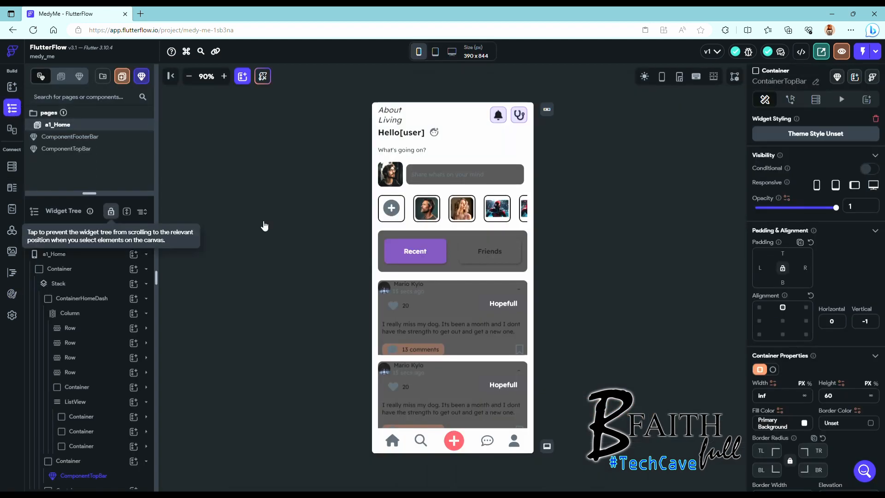
left_click(504, 304)
left_click(146, 394)
scroll(94, 405, "down", 6)
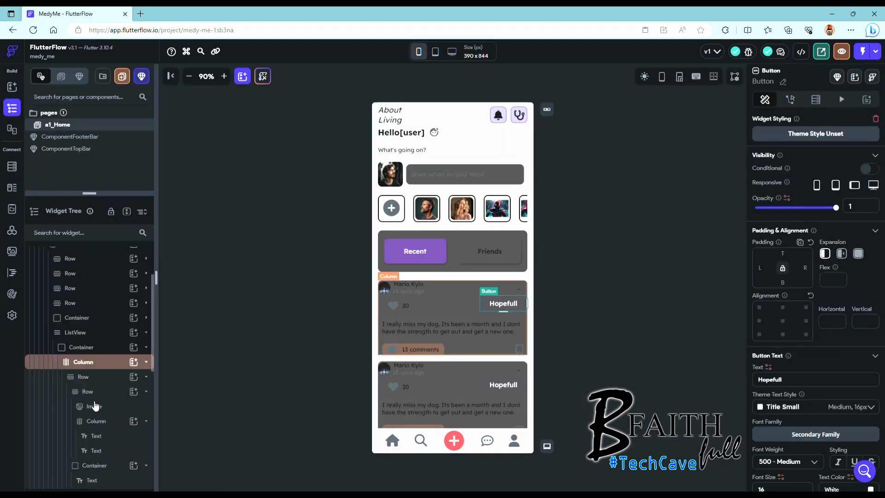
scroll(815, 305, "down", 2)
scroll(832, 412, "down", 1)
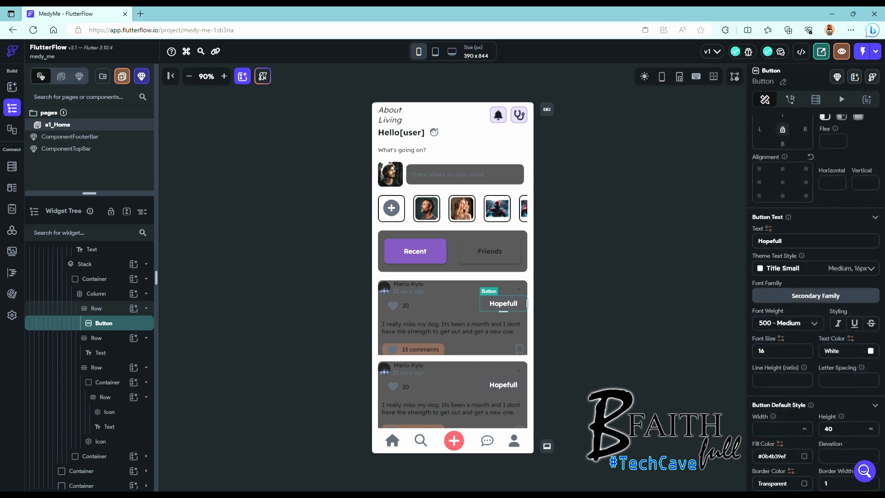
scroll(795, 433, "down", 2)
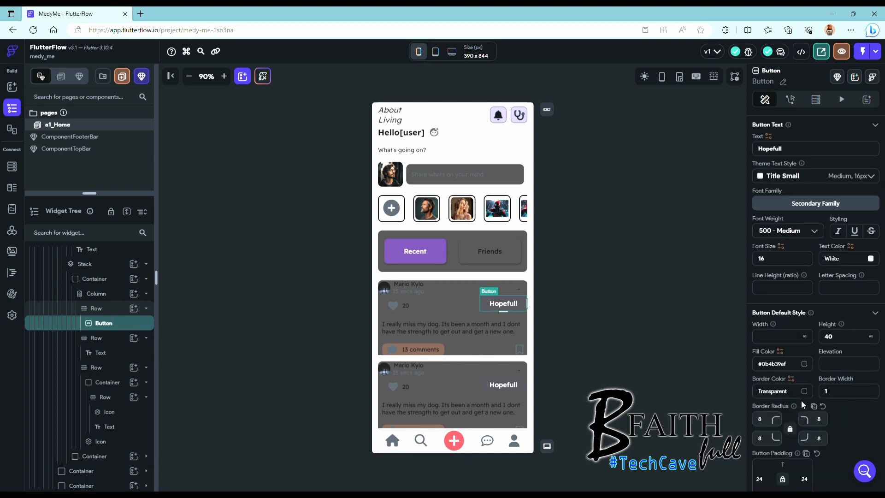
scroll(801, 400, "down", 1)
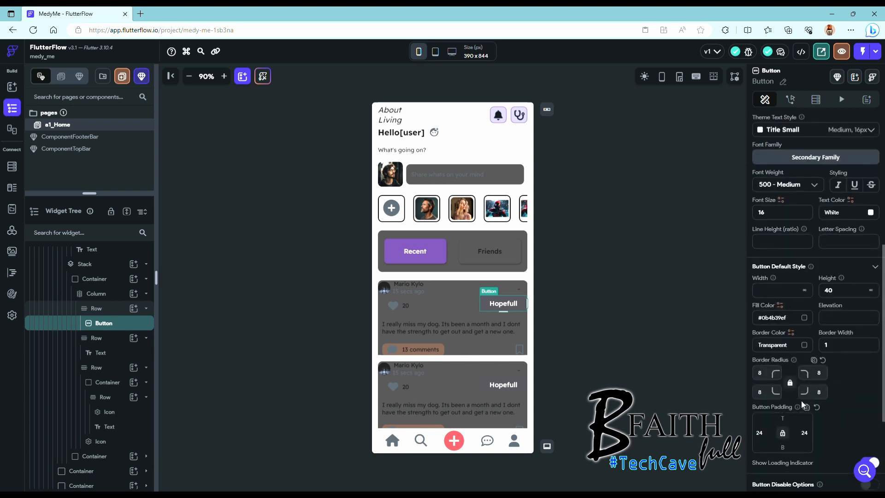
left_click(805, 345)
left_click(503, 273)
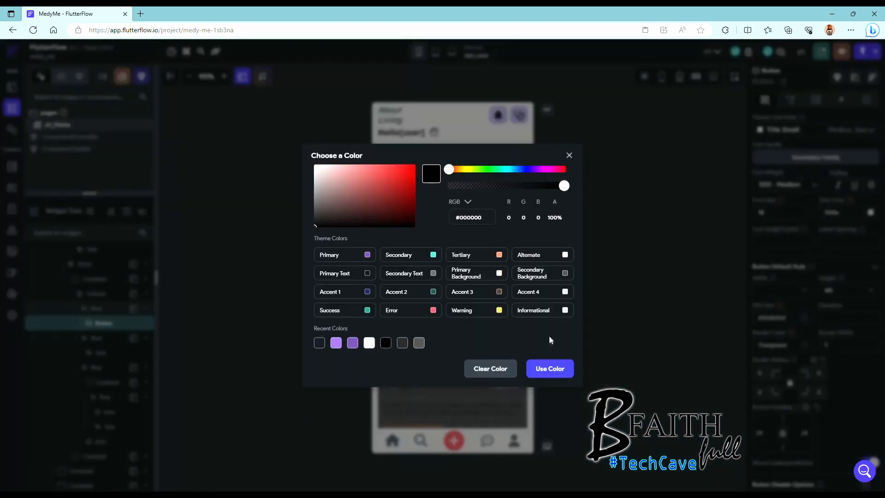
Step: Give the Hopefull button in the second post a white border
left_click(512, 387)
left_click(804, 346)
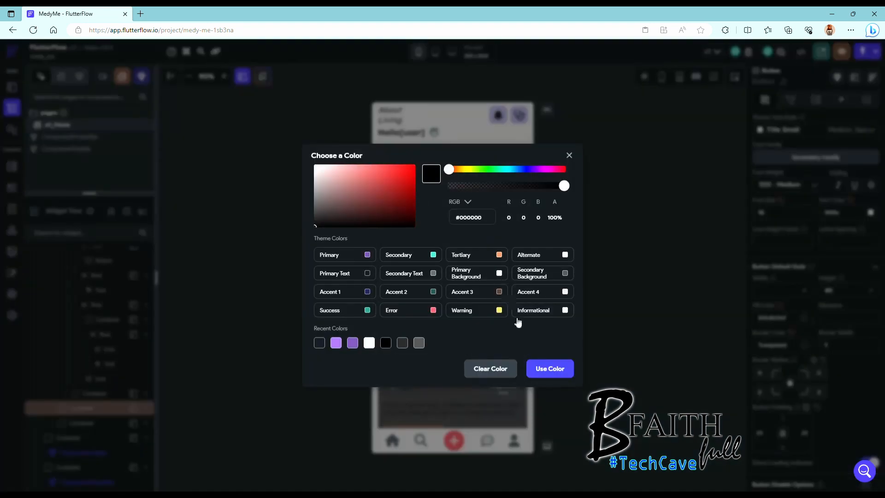
left_click(540, 400)
left_click(489, 251)
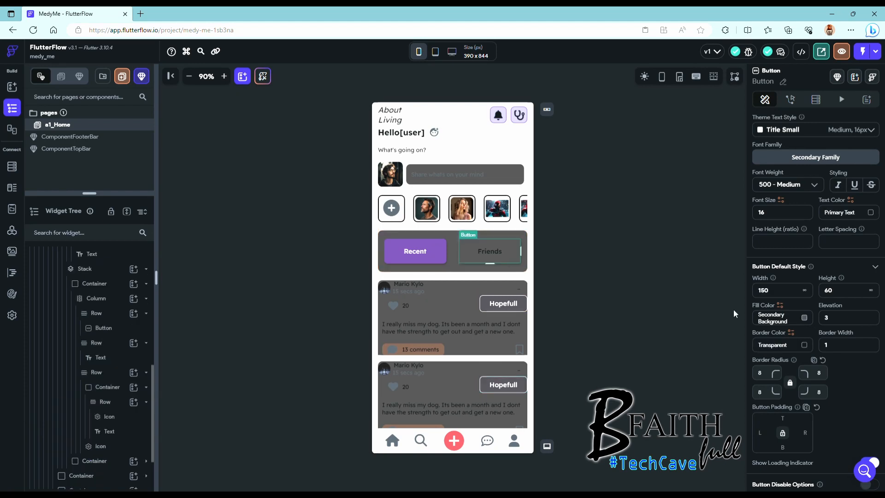
left_click(618, 328)
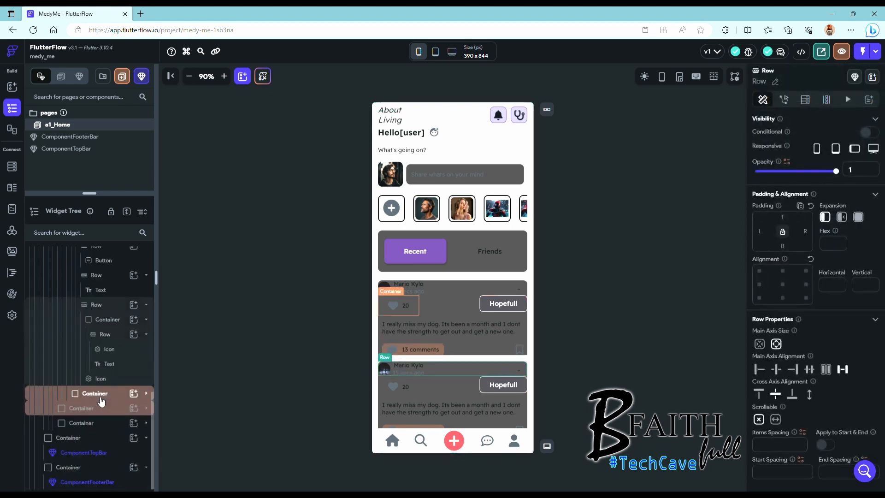
Step: Try the Alternate theme color as the fill of the second post's outer container
left_click(82, 408)
left_click(805, 423)
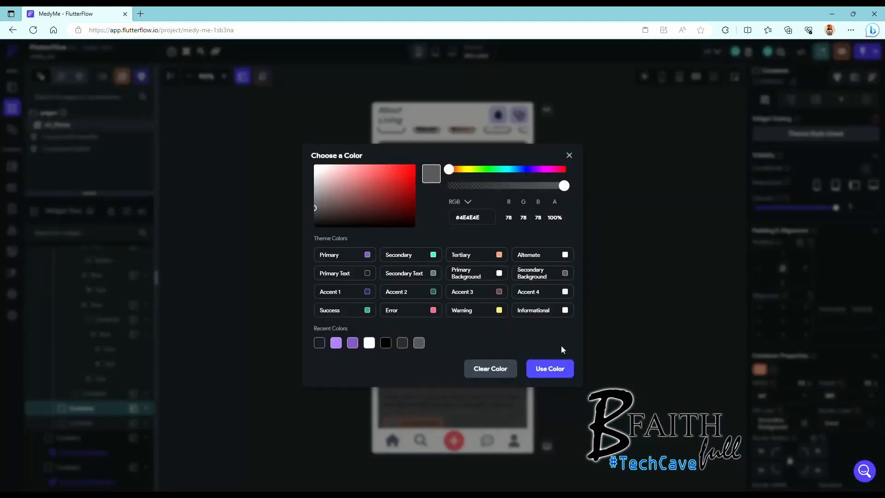
left_click(567, 255)
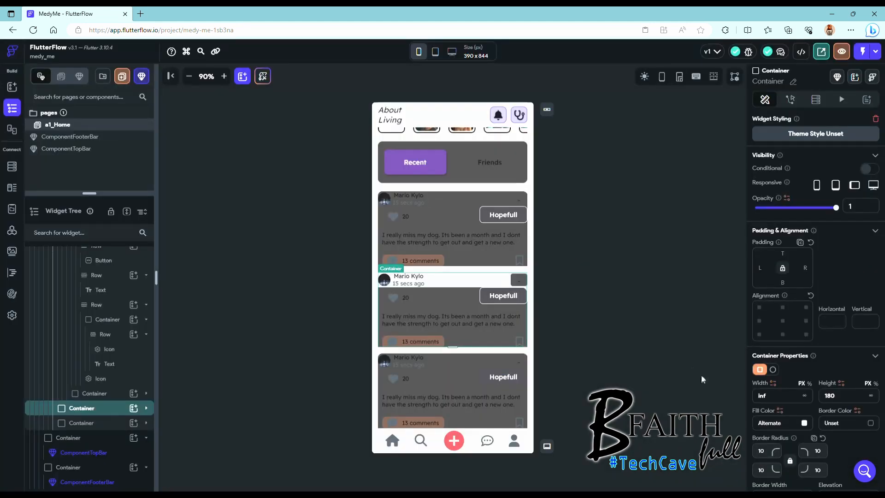
Step: Try the Alternate theme color as the fill of the third post's outer container
left_click(82, 422)
left_click(805, 423)
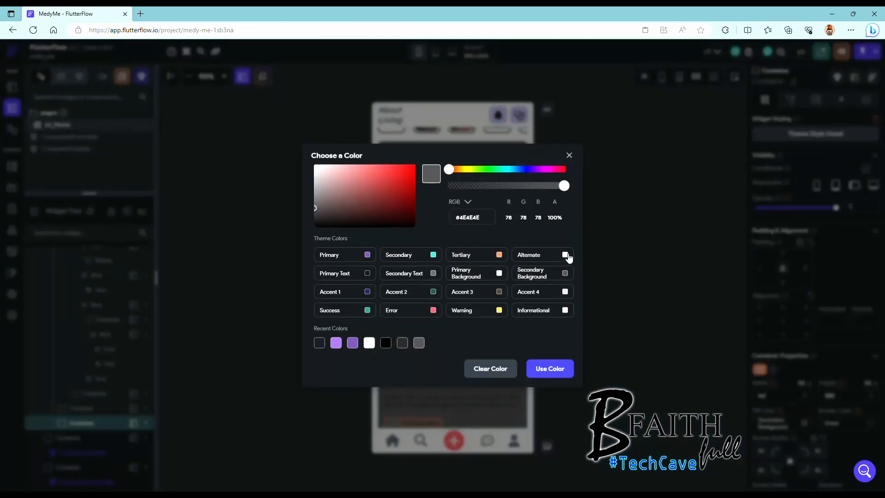
left_click(565, 273)
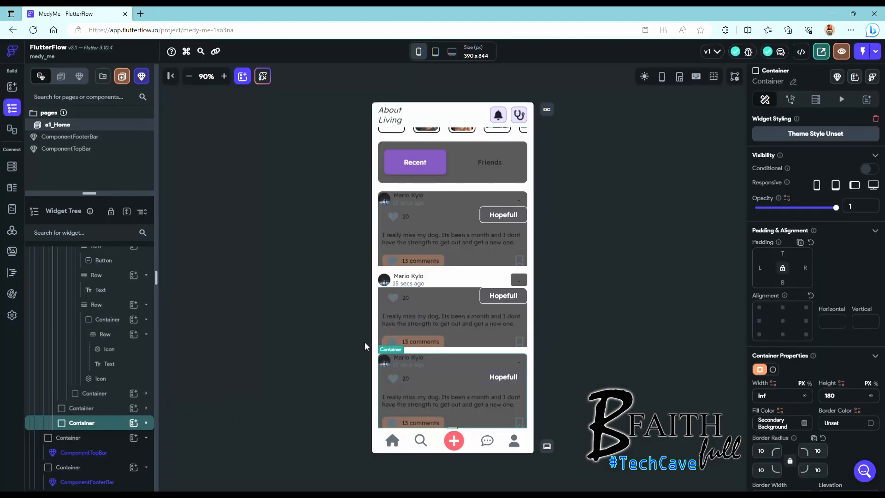
left_click(146, 423)
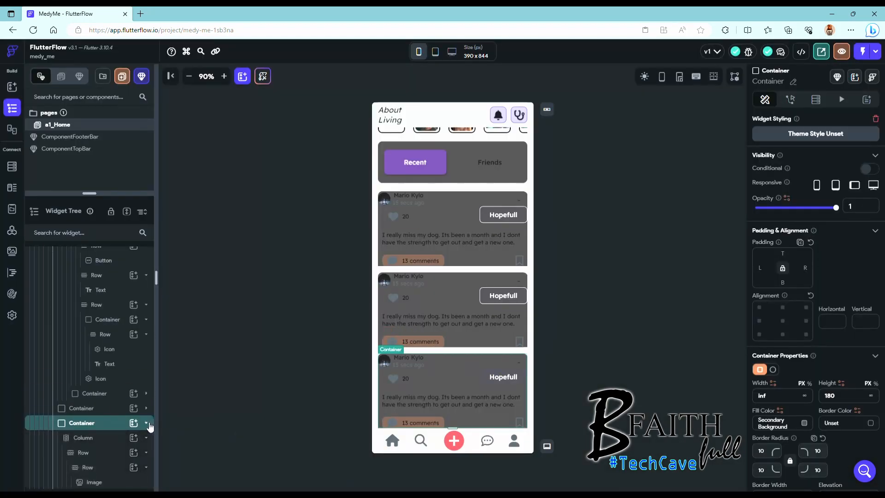
left_click(83, 437)
left_click(81, 423)
left_click(805, 423)
left_click(565, 255)
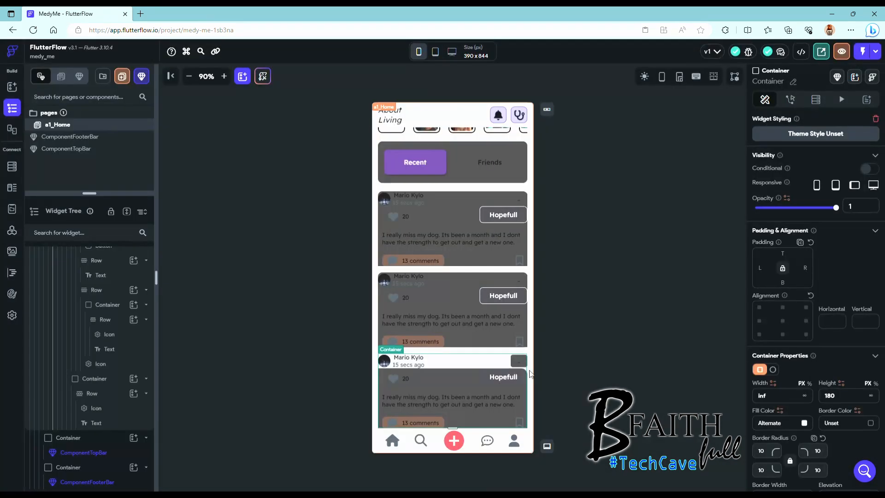
Step: Clear the fill color of the container inside the third post's Stack
left_click(452, 398)
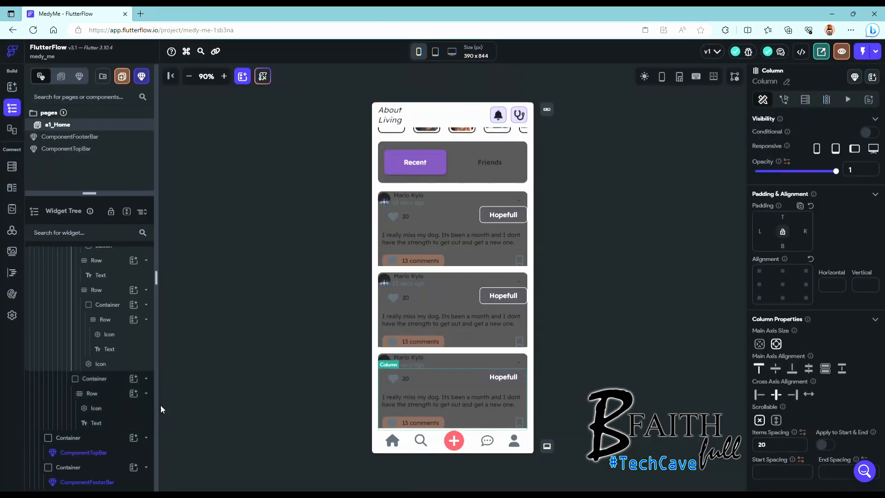
left_click(113, 343)
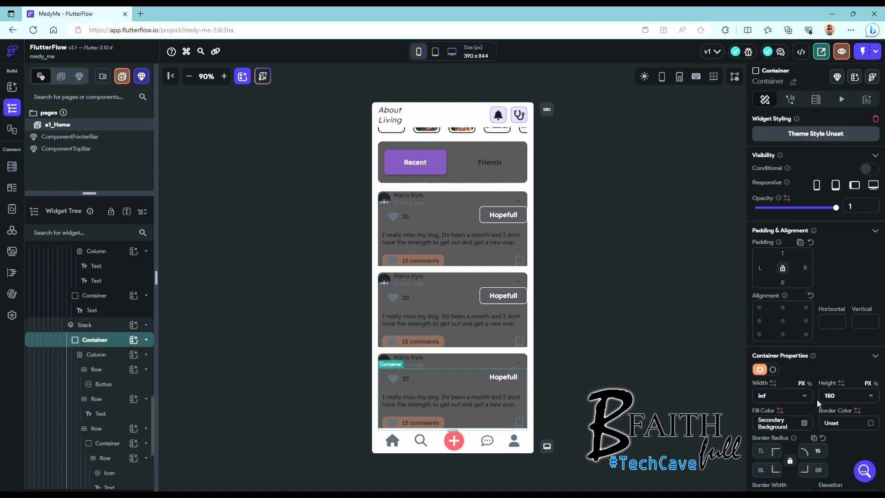
left_click(806, 423)
left_click(488, 367)
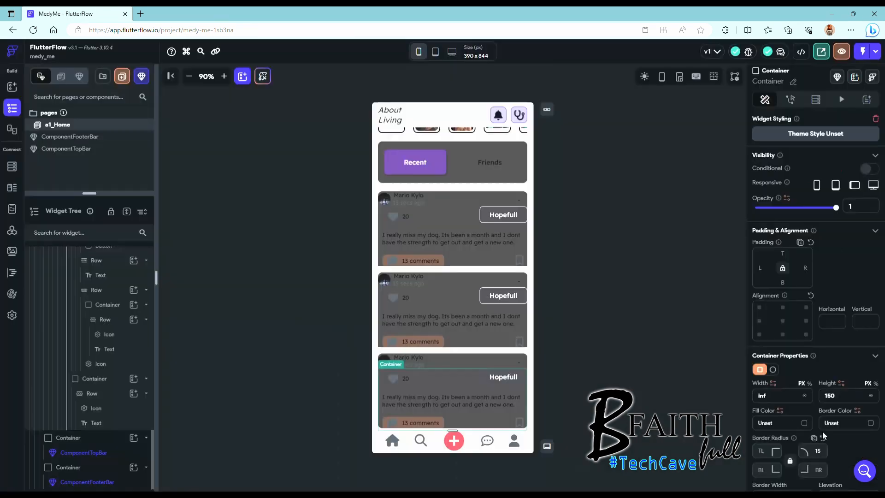
left_click(780, 411)
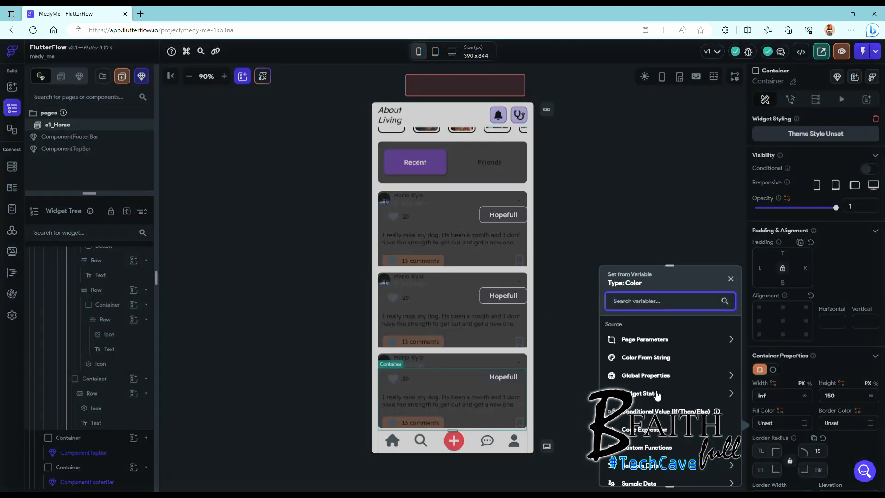
left_click(795, 404)
Step: Enable a Primary to Secondary gradient on the third post's inner container and copy the gradient style
scroll(812, 406, "down", 5)
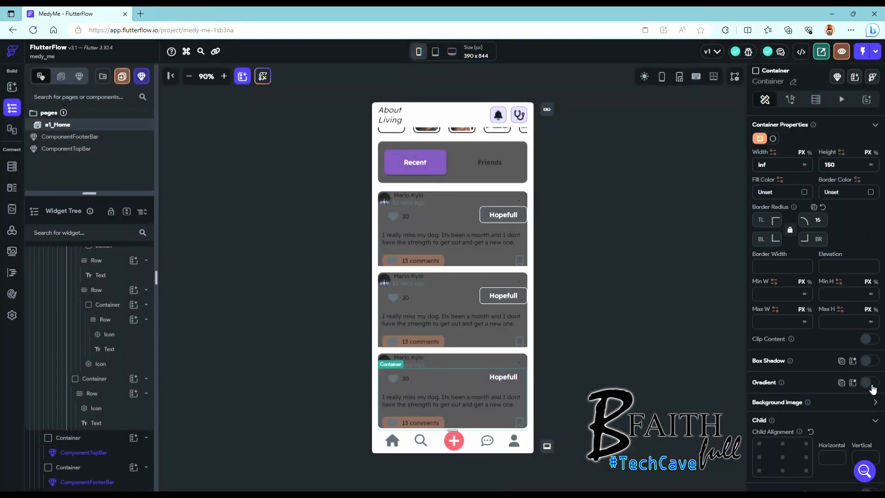
left_click(869, 382)
scroll(848, 406, "down", 1)
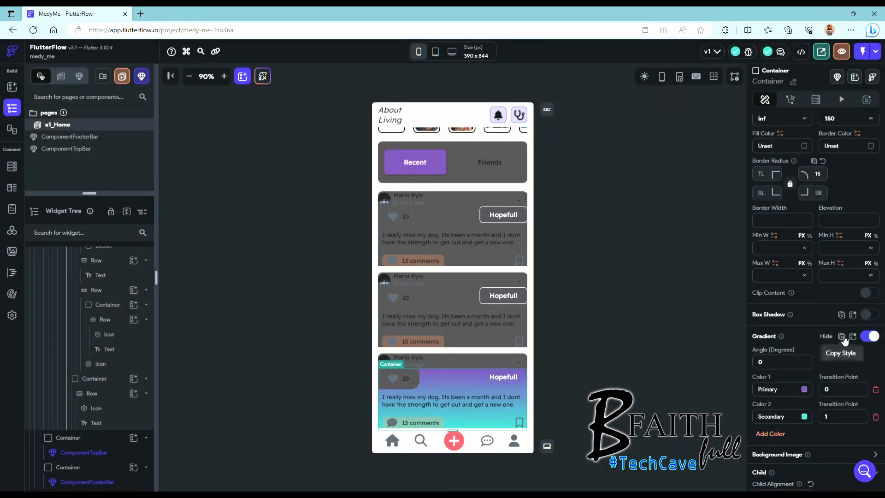
left_click(845, 340)
Step: Enable the Primary to Secondary gradient on the container inside the second post's Stack
left_click(467, 336)
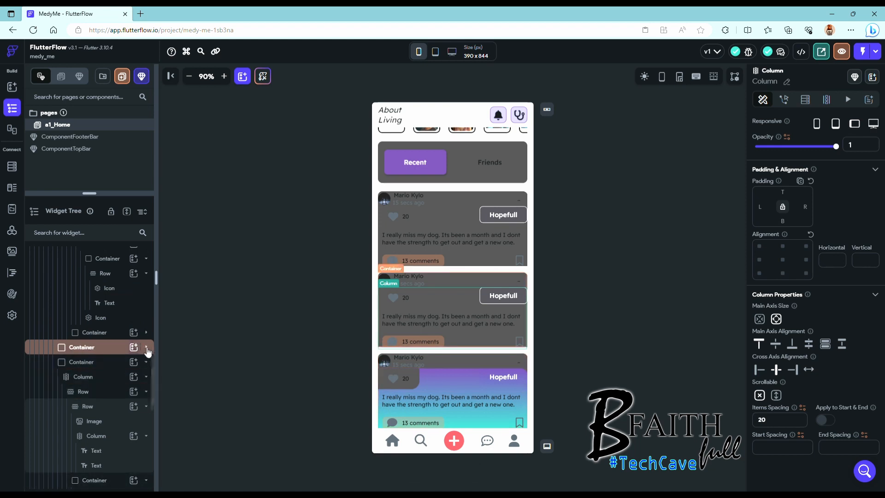
scroll(147, 351, "down", 3)
left_click(106, 325)
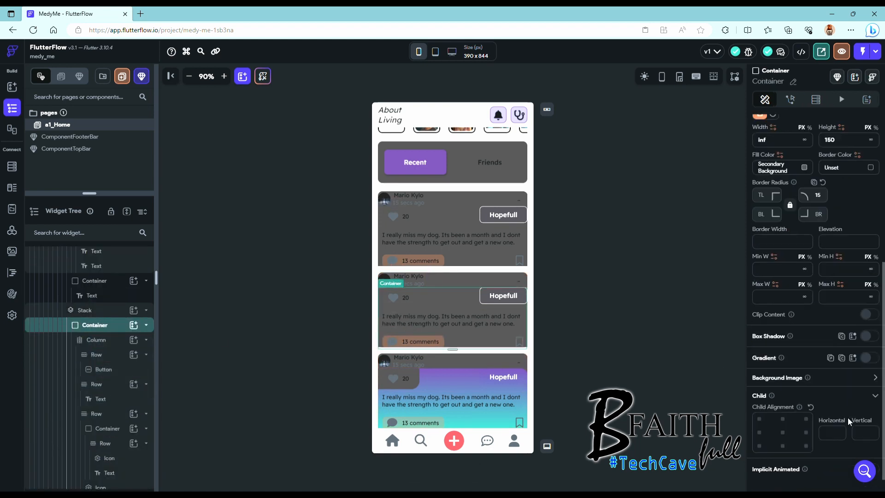
left_click(867, 357)
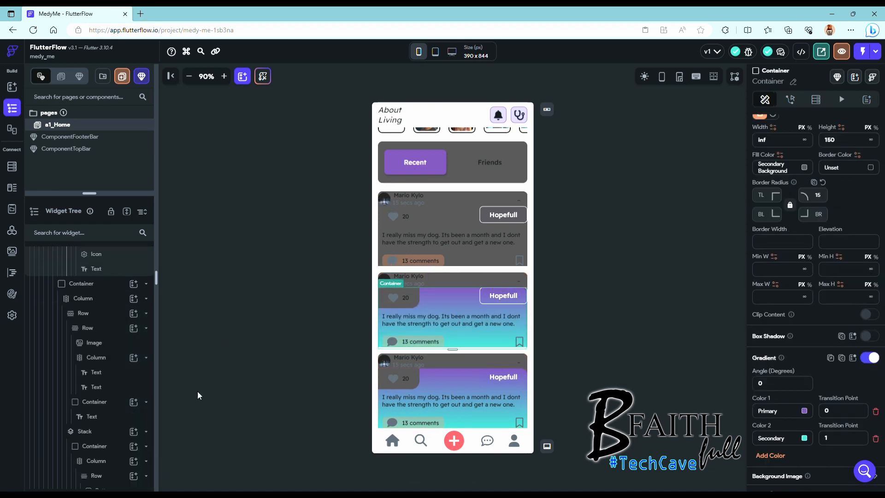
Step: Enable the gradient on the container inside the first post's Stack
left_click(447, 239)
scroll(453, 270, "up", 1)
left_click(97, 269)
left_click(95, 357)
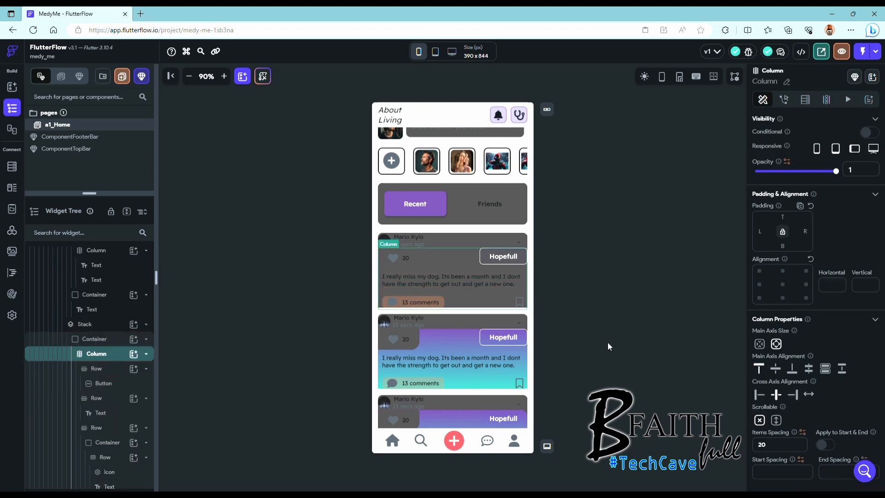
left_click(863, 429)
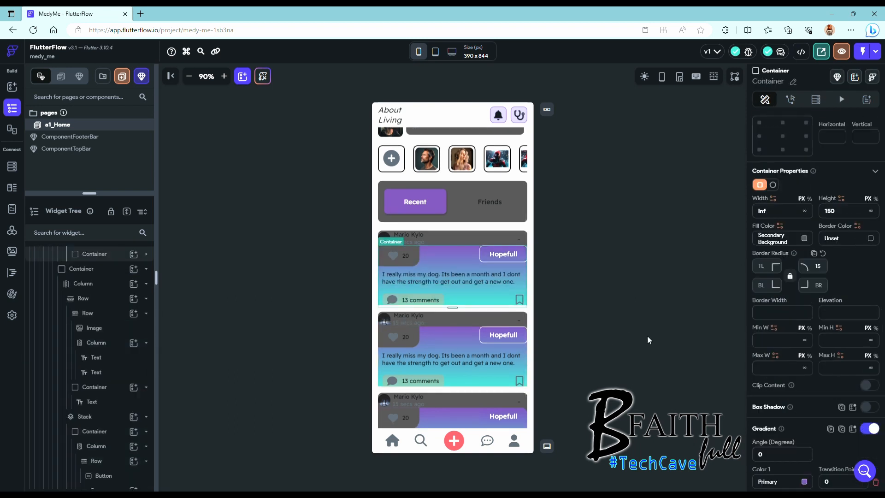
Step: Switch the a1_Home canvas preview to dark mode to check the post styling
scroll(446, 286, "up", 1)
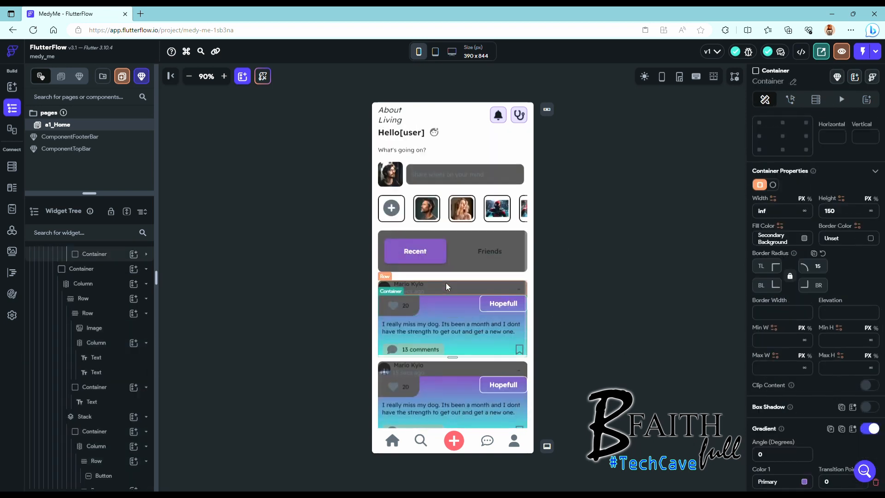
left_click(646, 77)
left_click(668, 246)
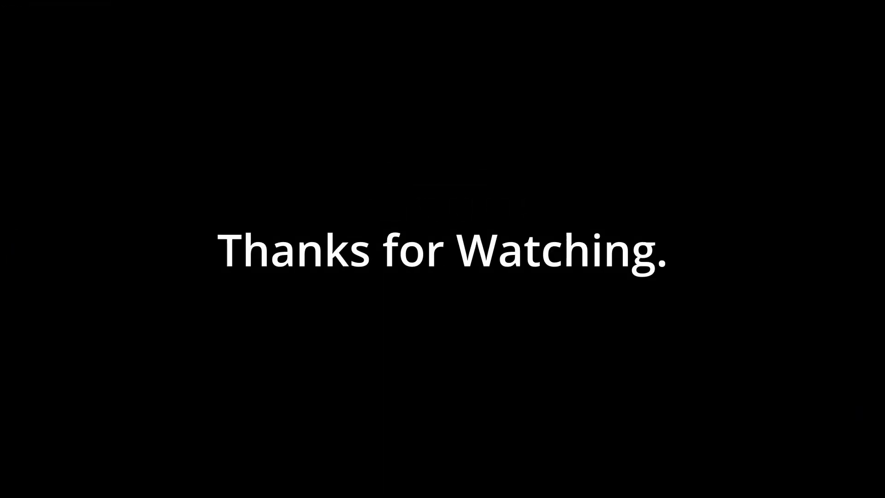